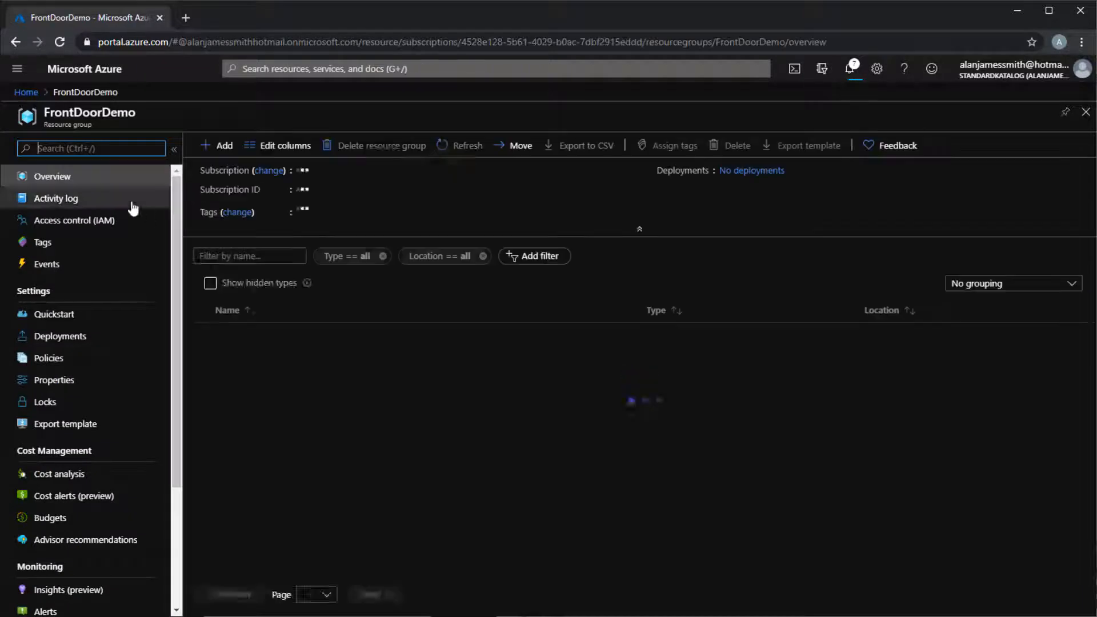
Step: Start a new Web App in the FrontDoorDemo resource group, named frontdoorwesteurope, with the ASP.NET V4.7 runtime stack
click(222, 147)
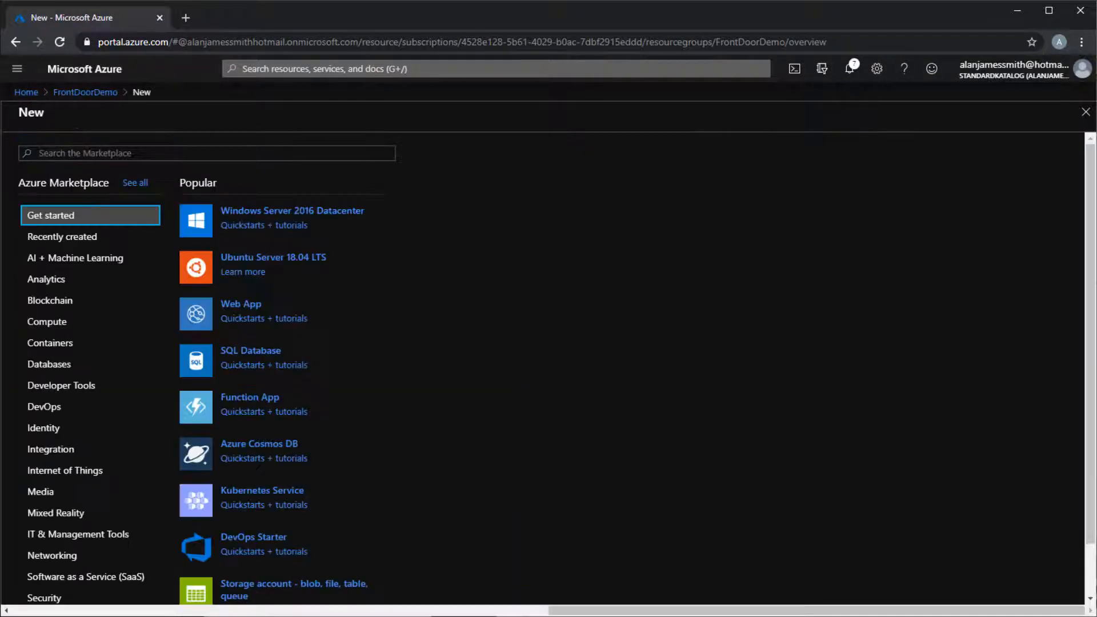
click(233, 312)
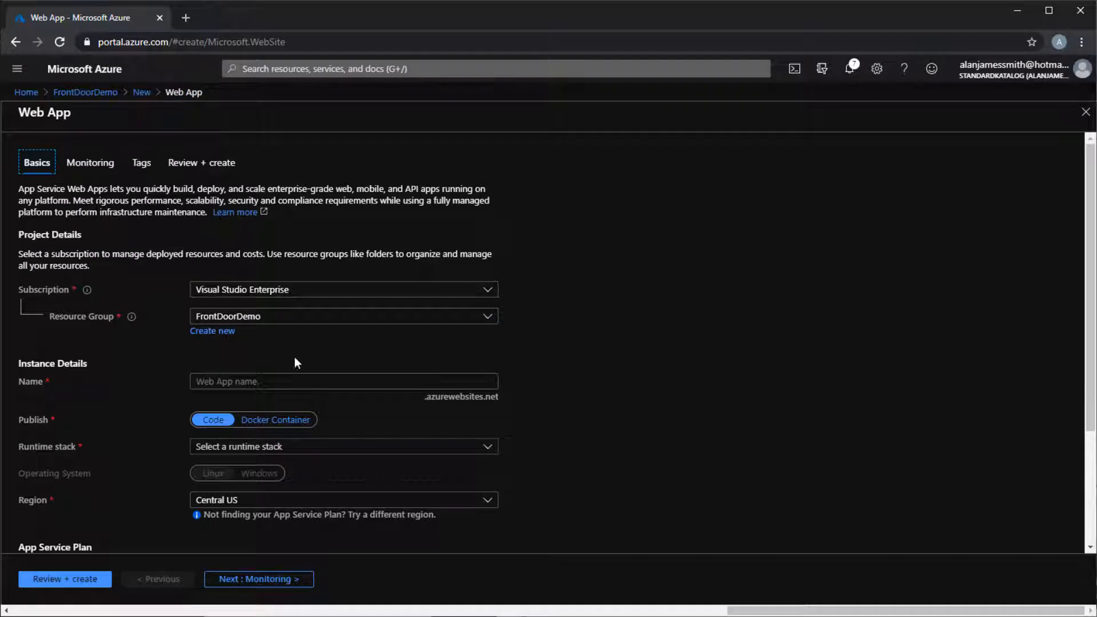
click(293, 381)
text(fron)
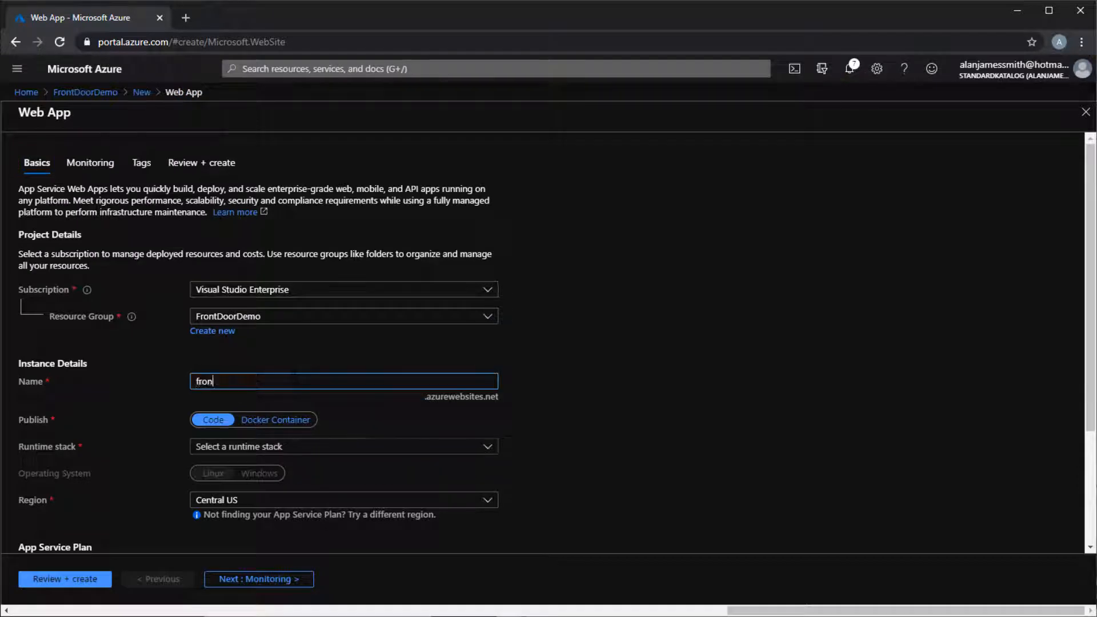
text(tdoorwesteurope)
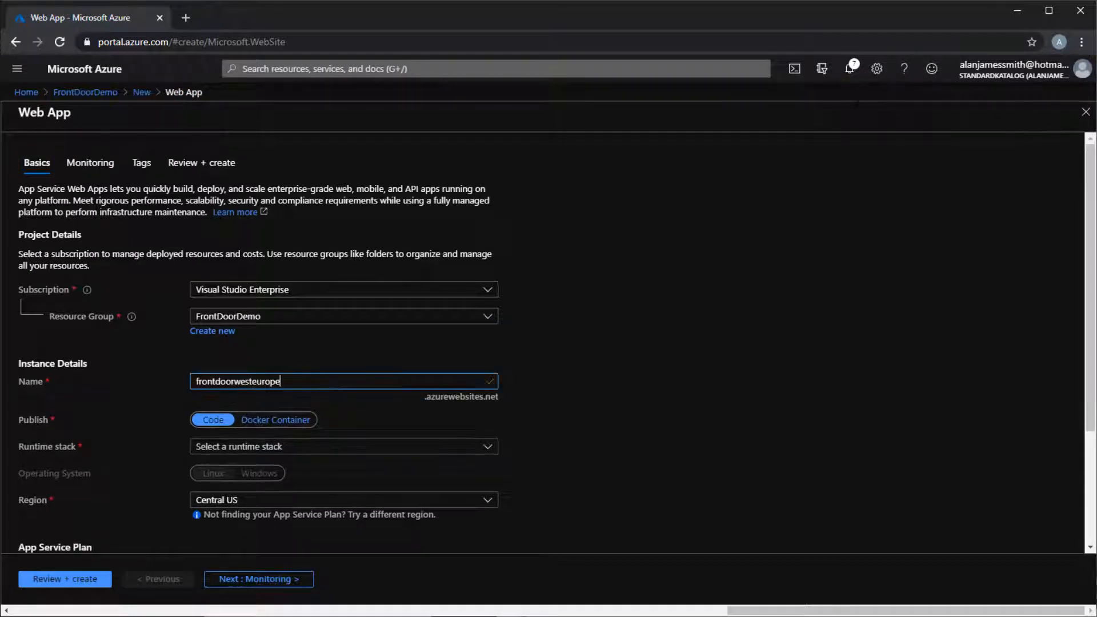
click(385, 451)
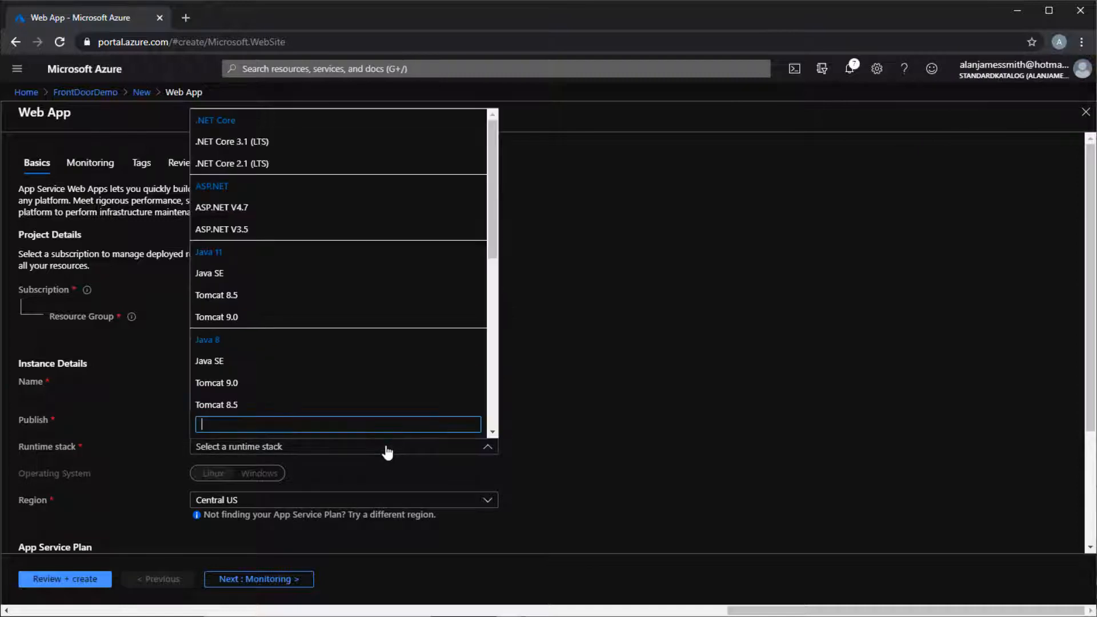
click(270, 211)
Step: Set the frontdoorwesteurope web app's region to West Europe
scroll(544, 417, down, 3)
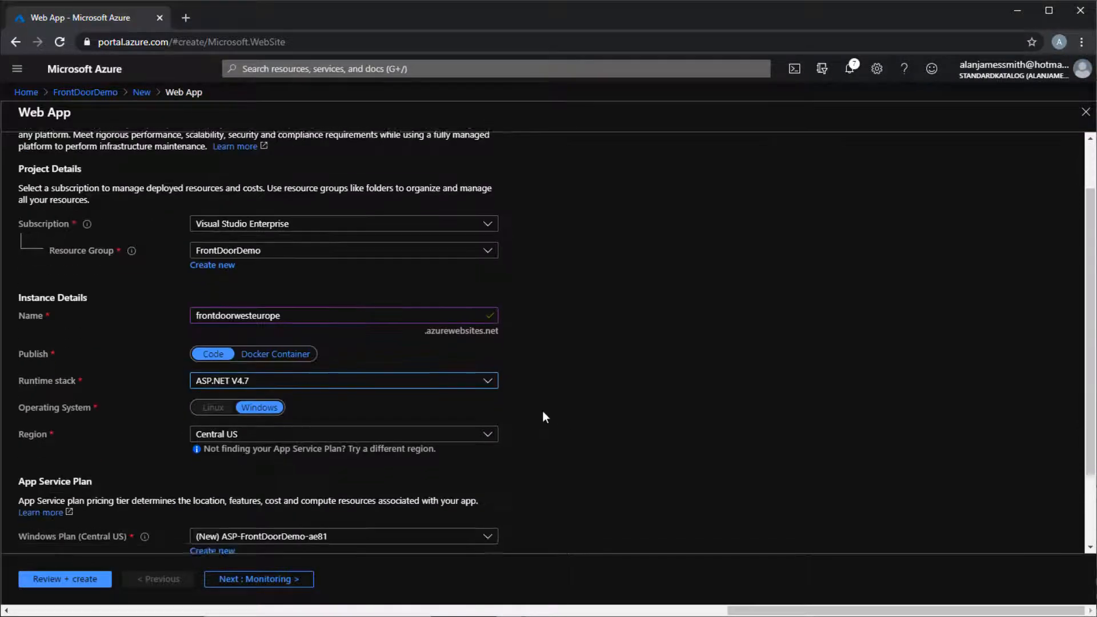
click(488, 339)
text(west)
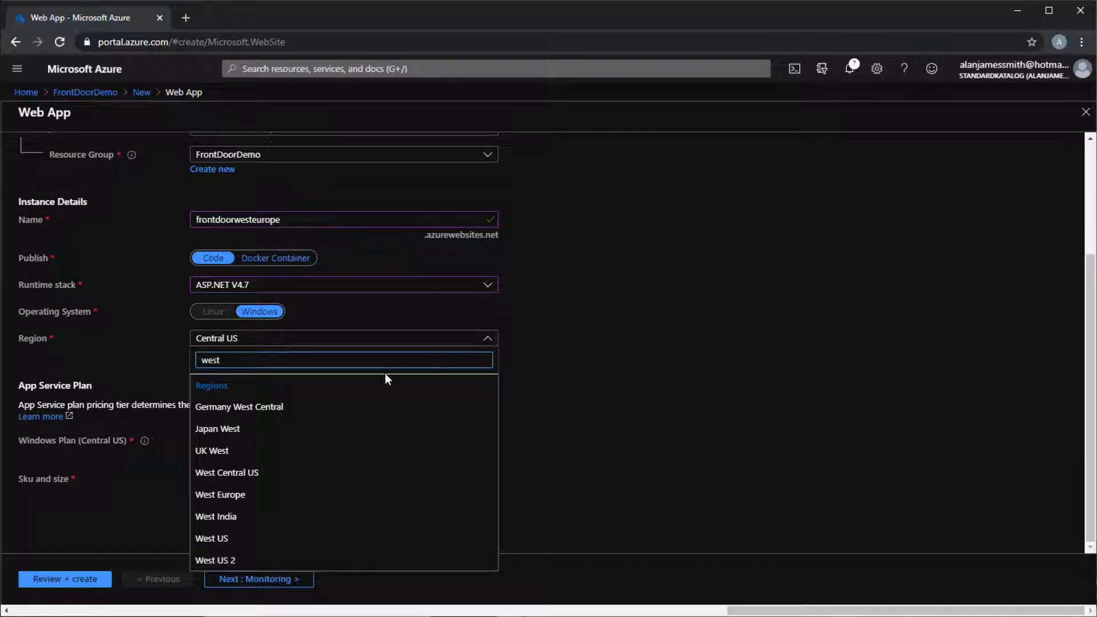
click(252, 495)
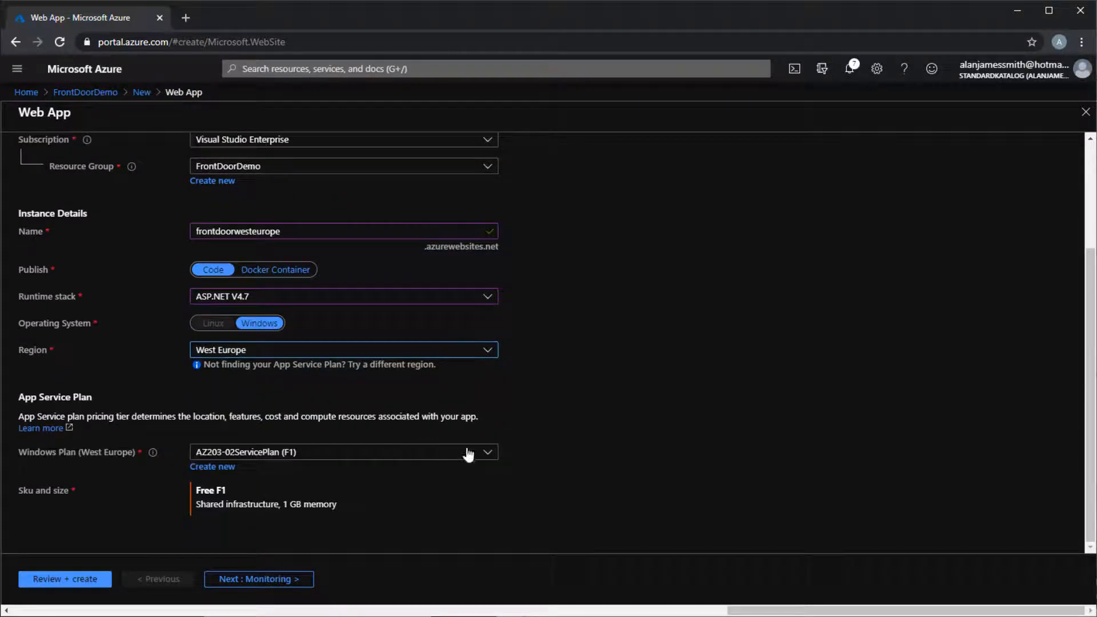
Step: Create a new App Service plan named FrontDoorWestEurope and change its size to the Dev / Test F1 tier
click(226, 468)
text(FrontDoorWestEurope)
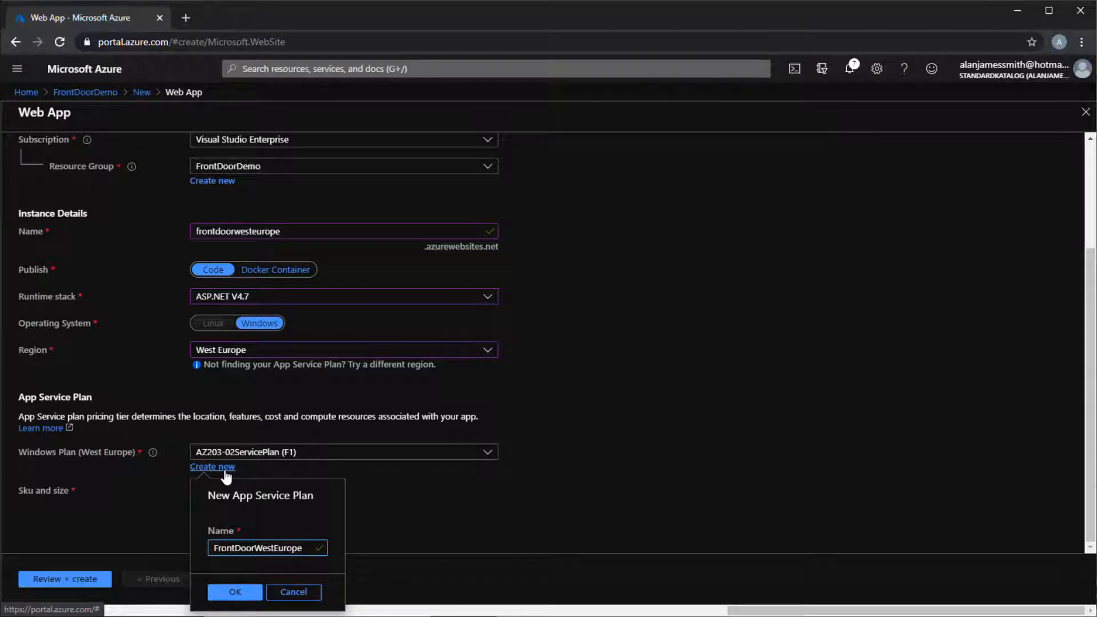
click(235, 591)
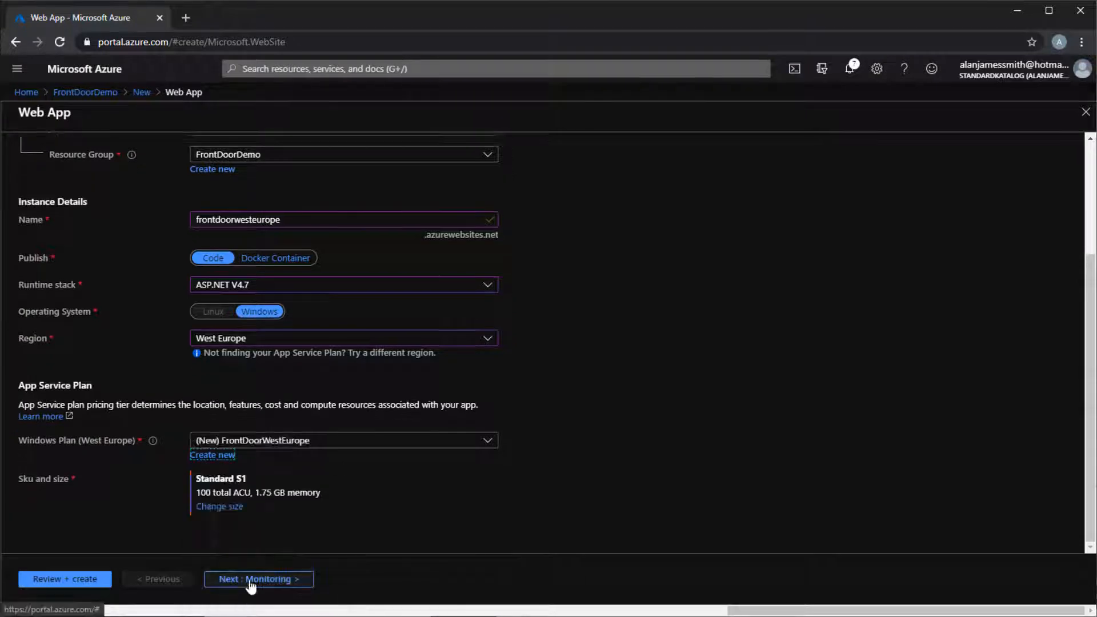
click(220, 508)
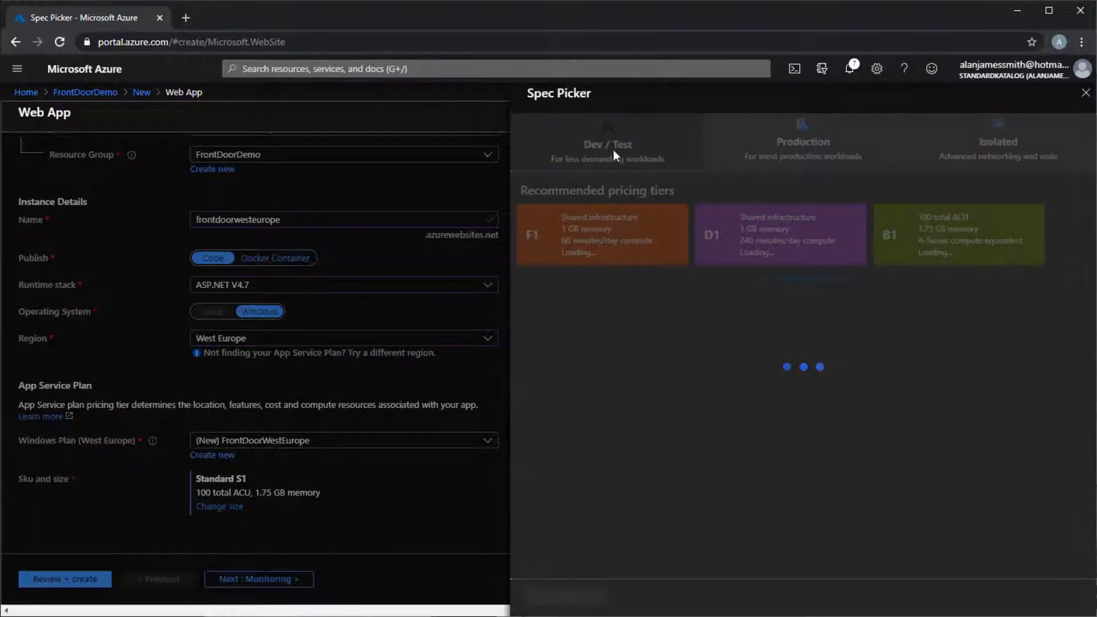
click(604, 148)
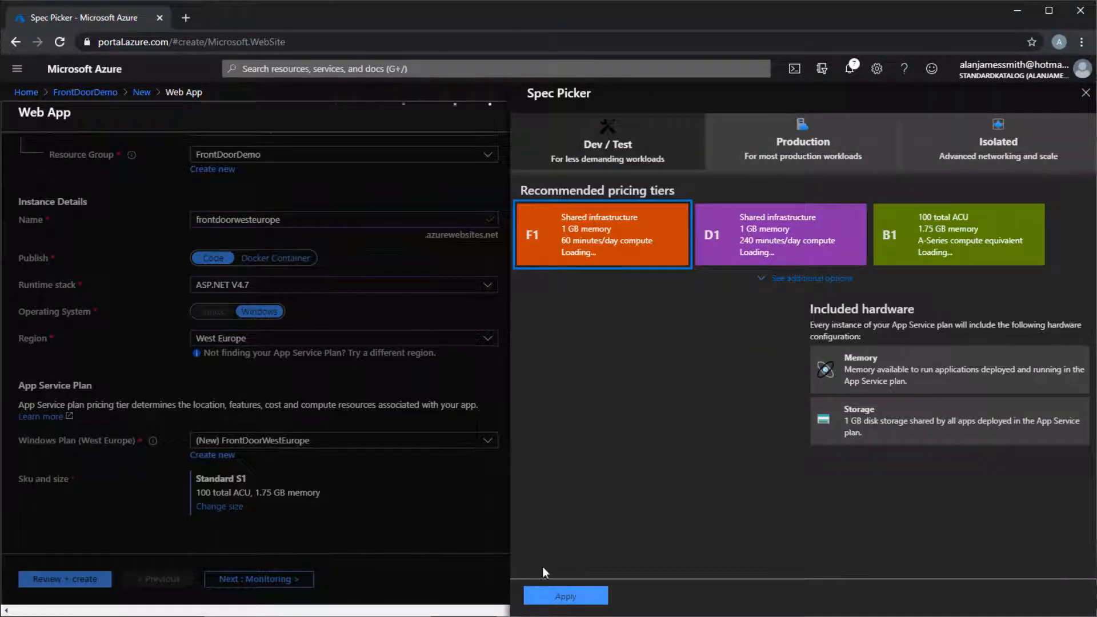
click(572, 599)
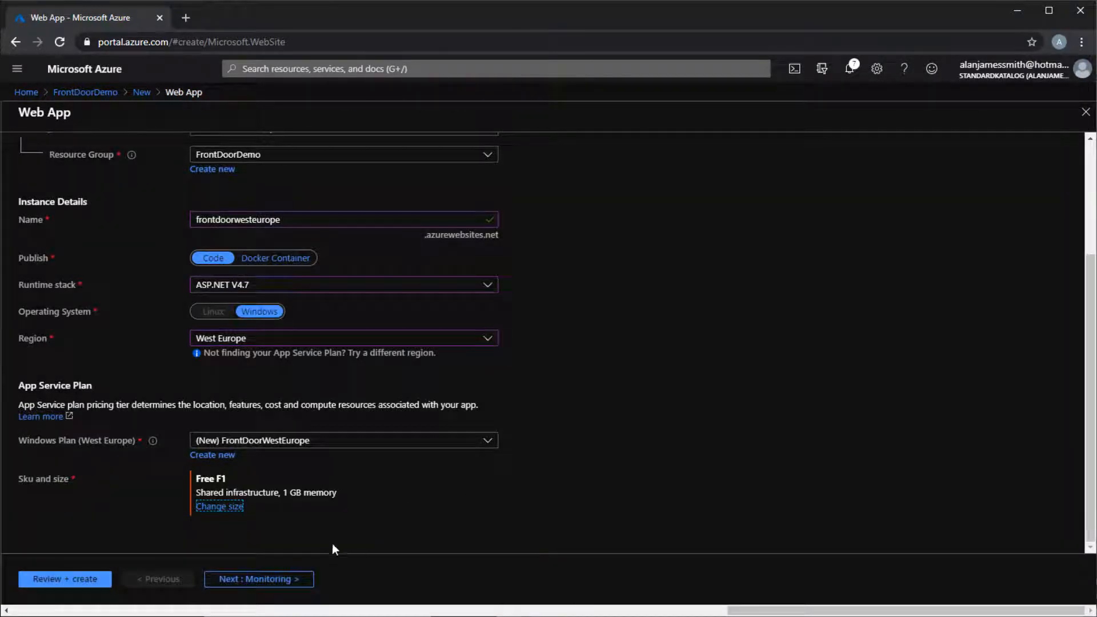
Step: Turn off Application Insights for the frontdoorwesteurope web app, then review and create it
click(284, 582)
click(213, 229)
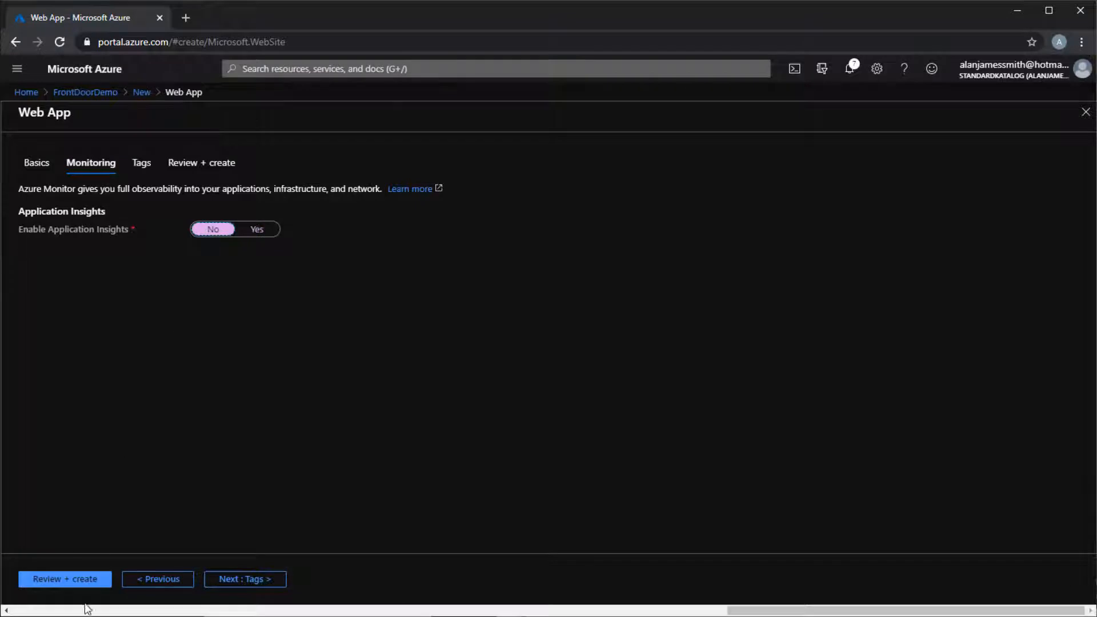
click(71, 579)
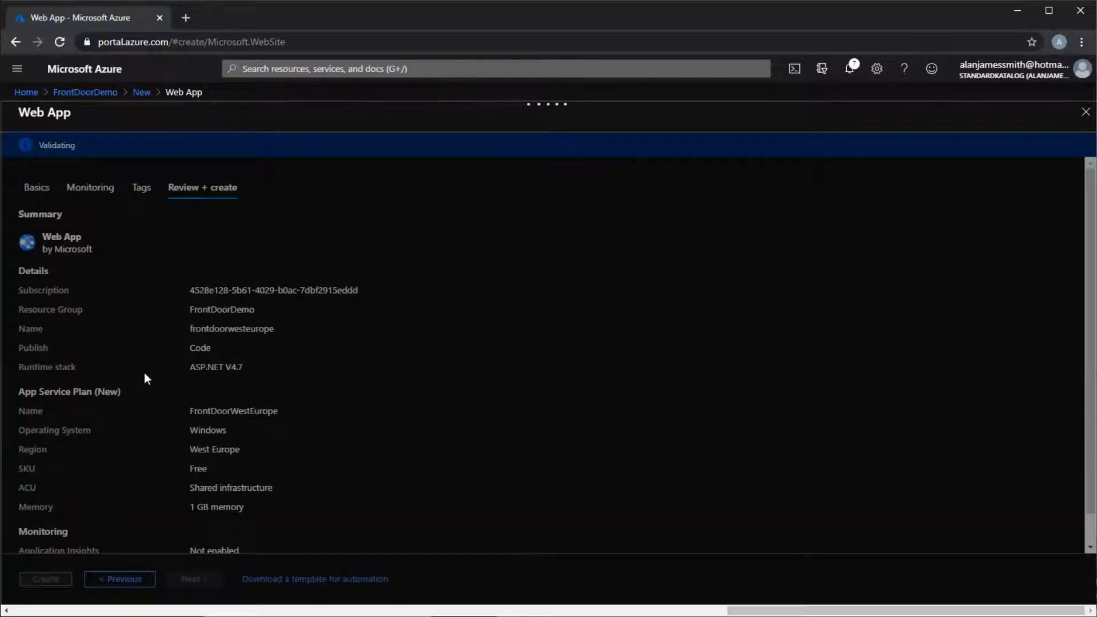
click(46, 580)
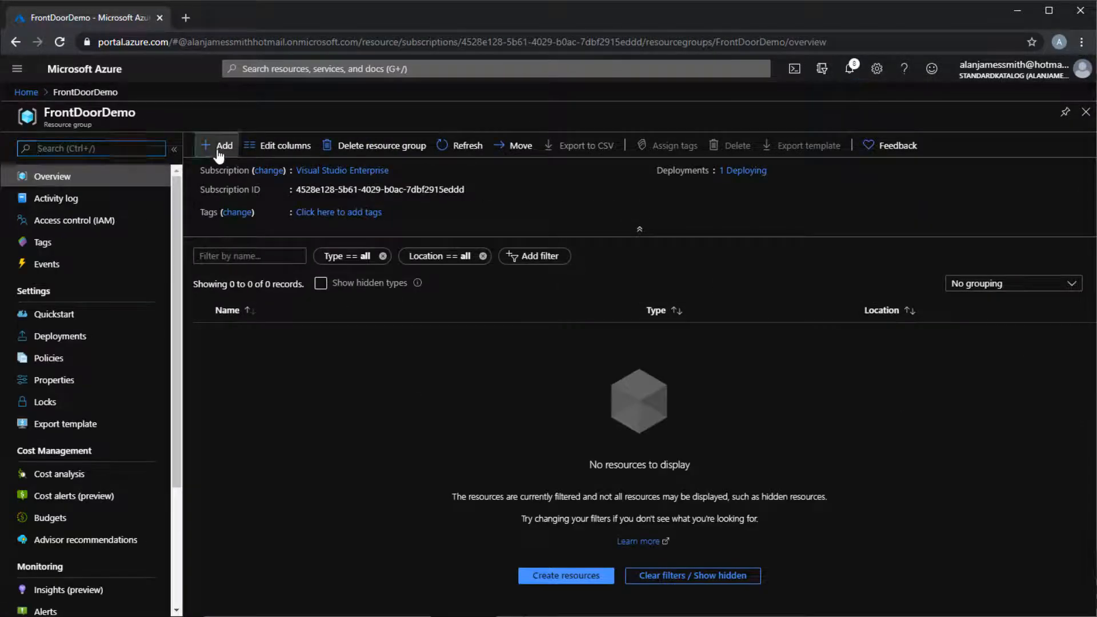
Step: Start a second Web App in FrontDoorDemo, named frontdooreastasia, with the ASP.NET V4.7 runtime stack
click(222, 148)
click(238, 312)
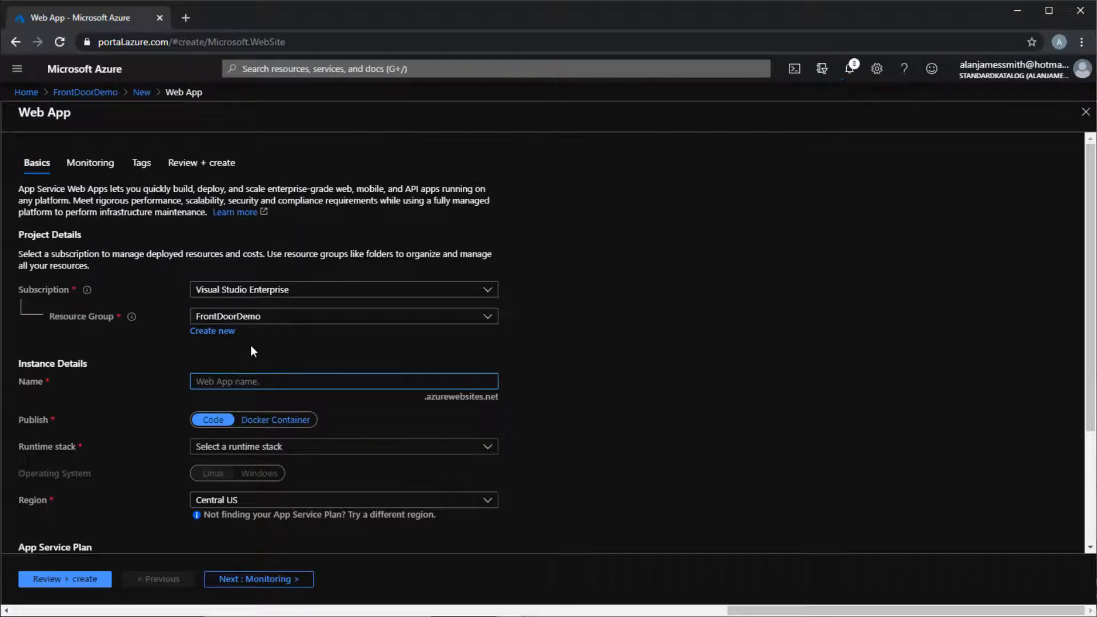
text(frontdooreast)
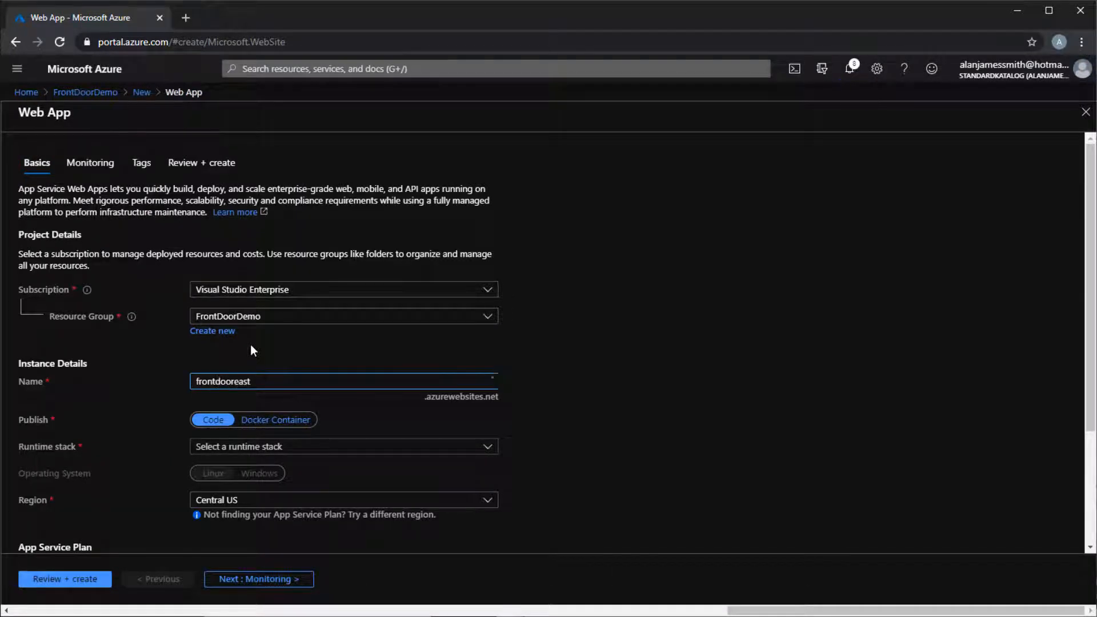
text(asia)
click(488, 446)
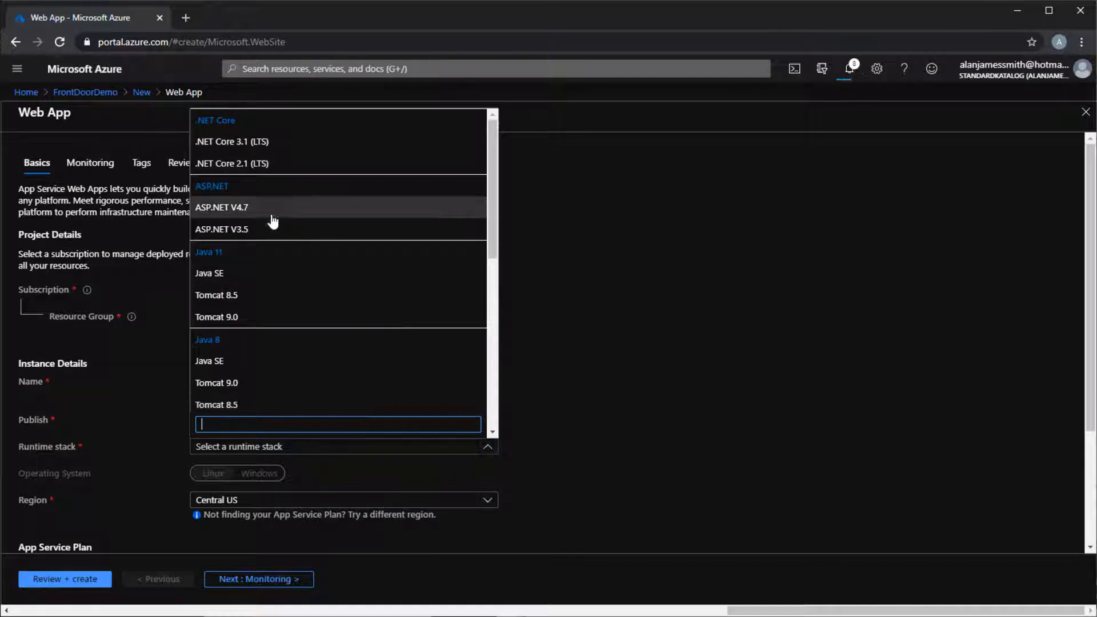
click(273, 213)
Step: Set the frontdooreastasia web app's region to East Asia
click(485, 500)
text(eas)
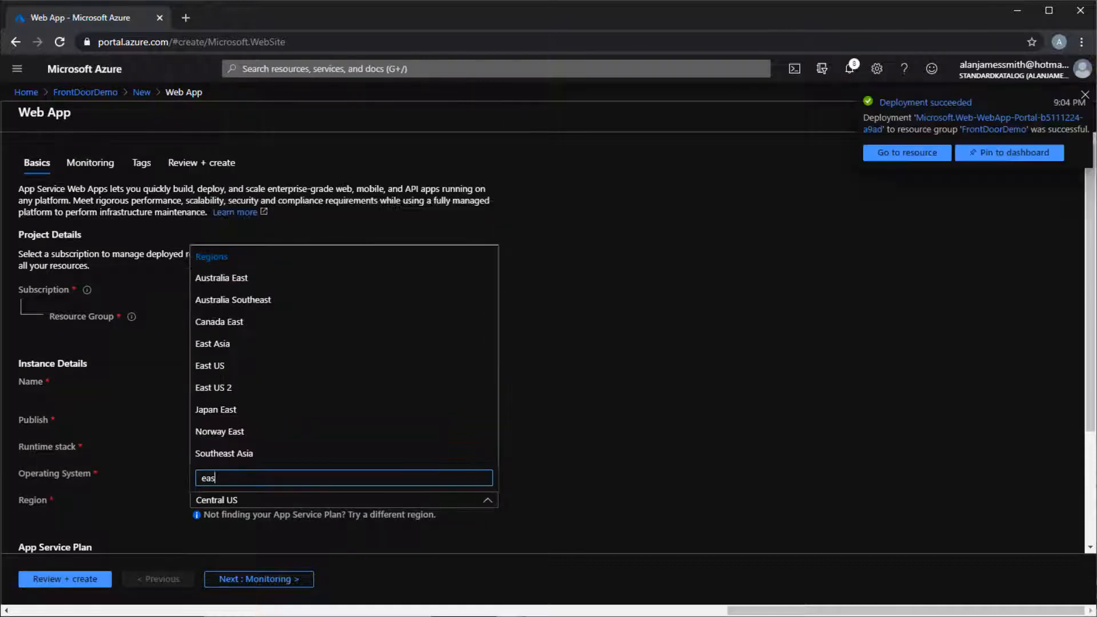
click(240, 344)
Step: Create a new App Service plan named FrontDoorEastAsia and change its size to the Dev / Test F1 tier
scroll(581, 447, down, 3)
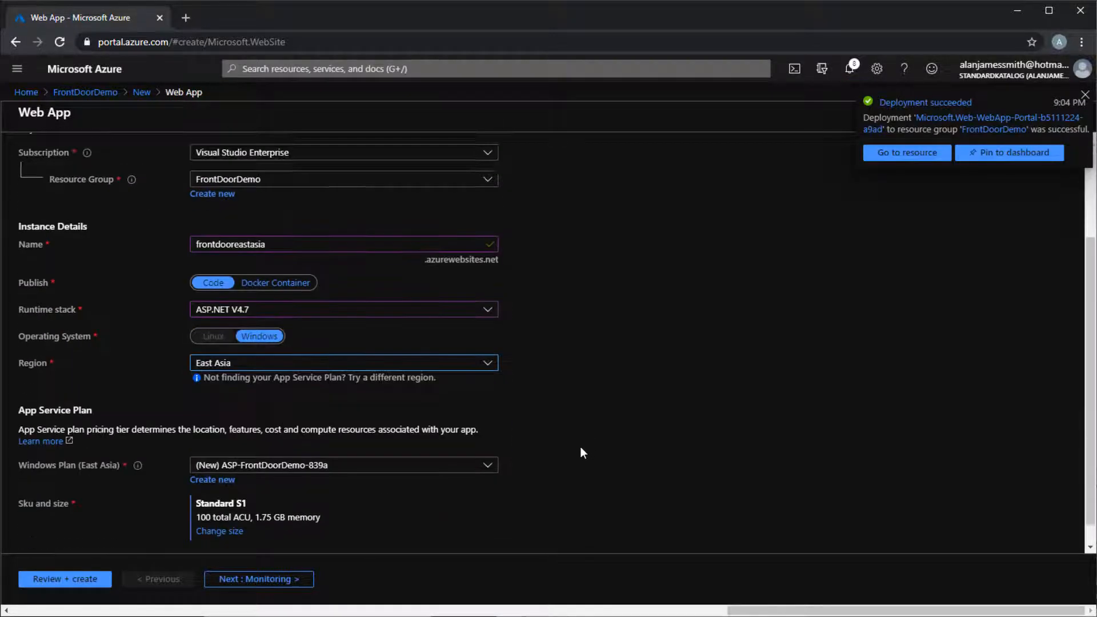
click(228, 456)
text(F)
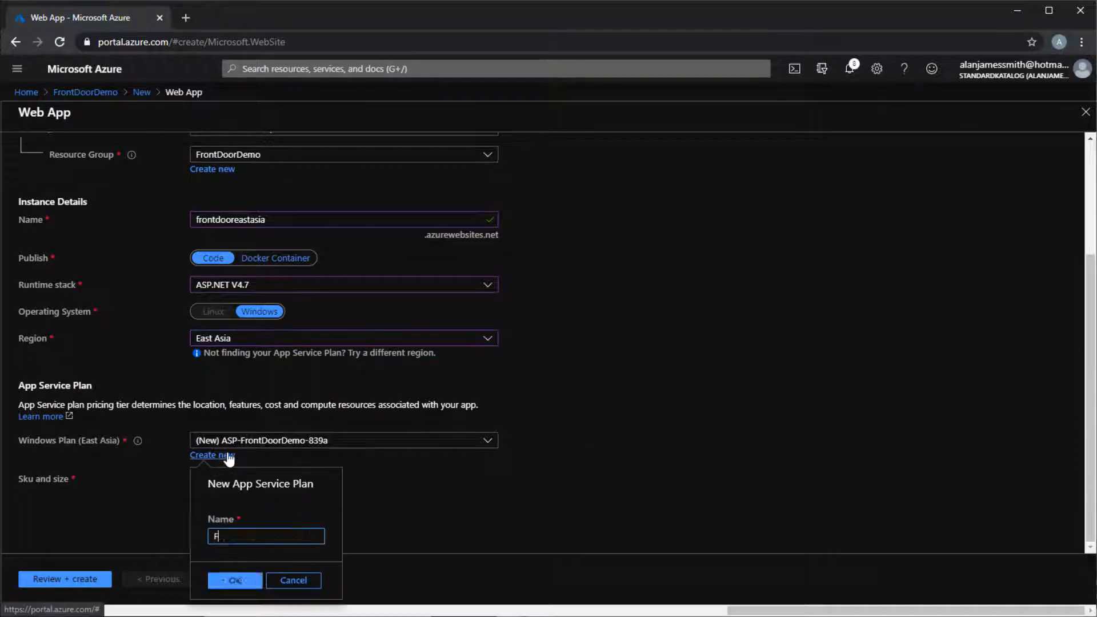
text(rontDoorEastAsia)
click(239, 579)
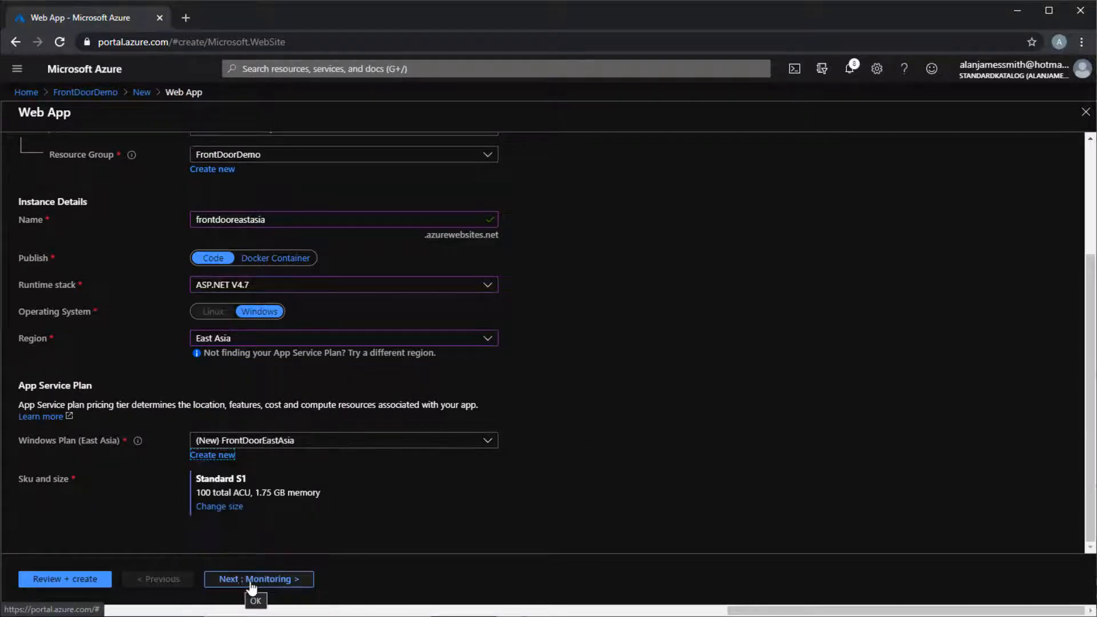
click(220, 508)
click(616, 154)
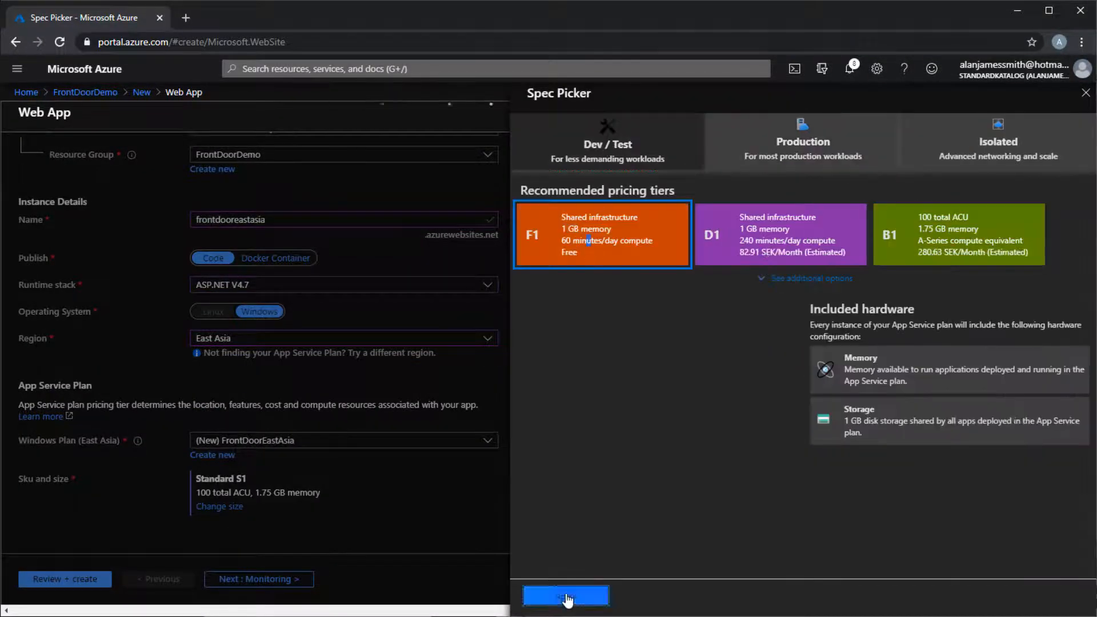
click(567, 596)
Step: Turn off Application Insights for the frontdooreastasia web app, then review and create it
click(303, 578)
click(217, 228)
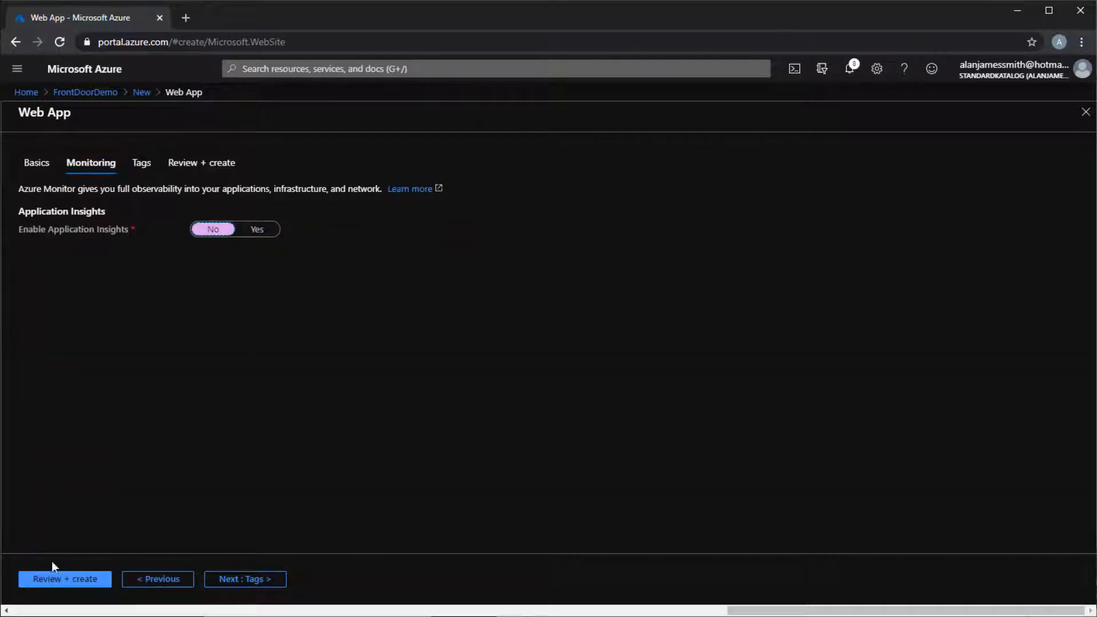
click(60, 579)
click(46, 580)
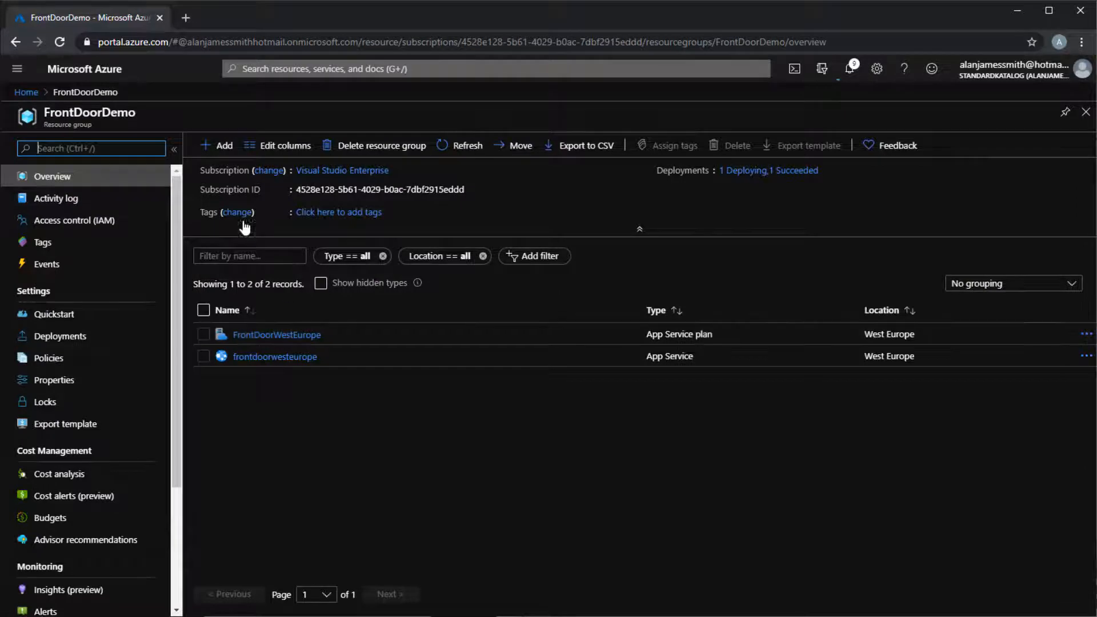
Step: Start a third Web App in FrontDoorDemo, named frontdooreastus, with the ASP.NET V4.7 runtime stack
click(217, 146)
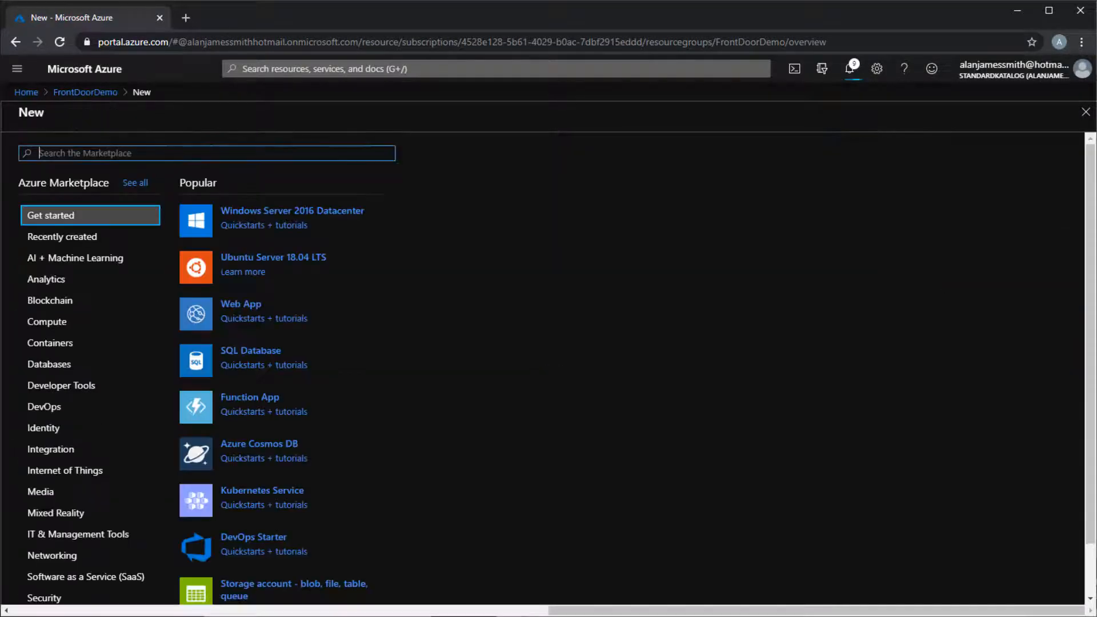
click(241, 306)
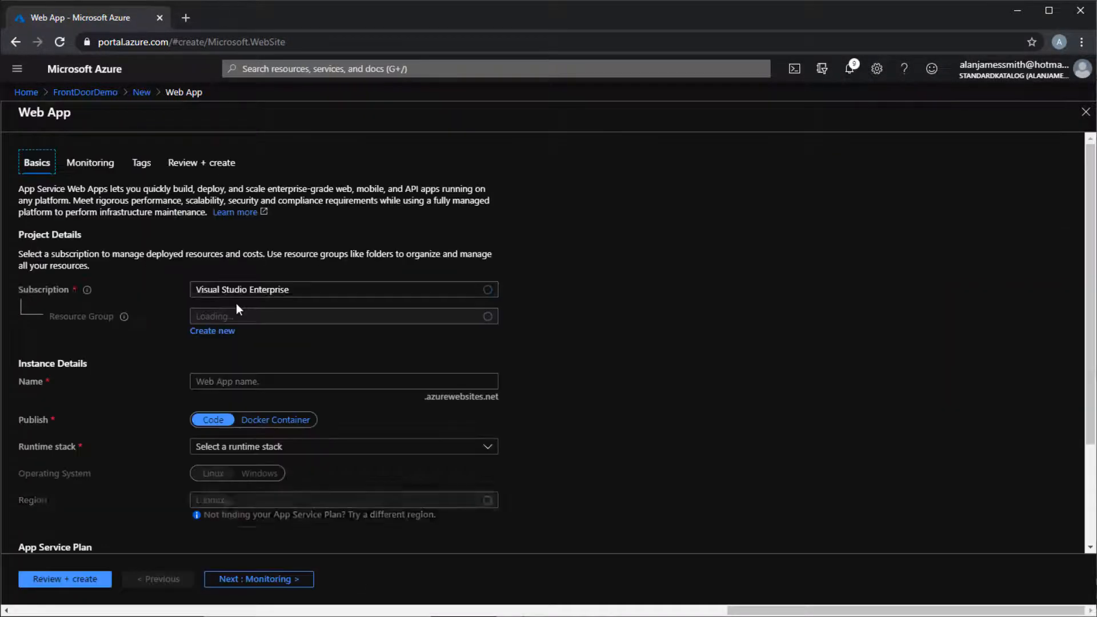
text(frontdoo)
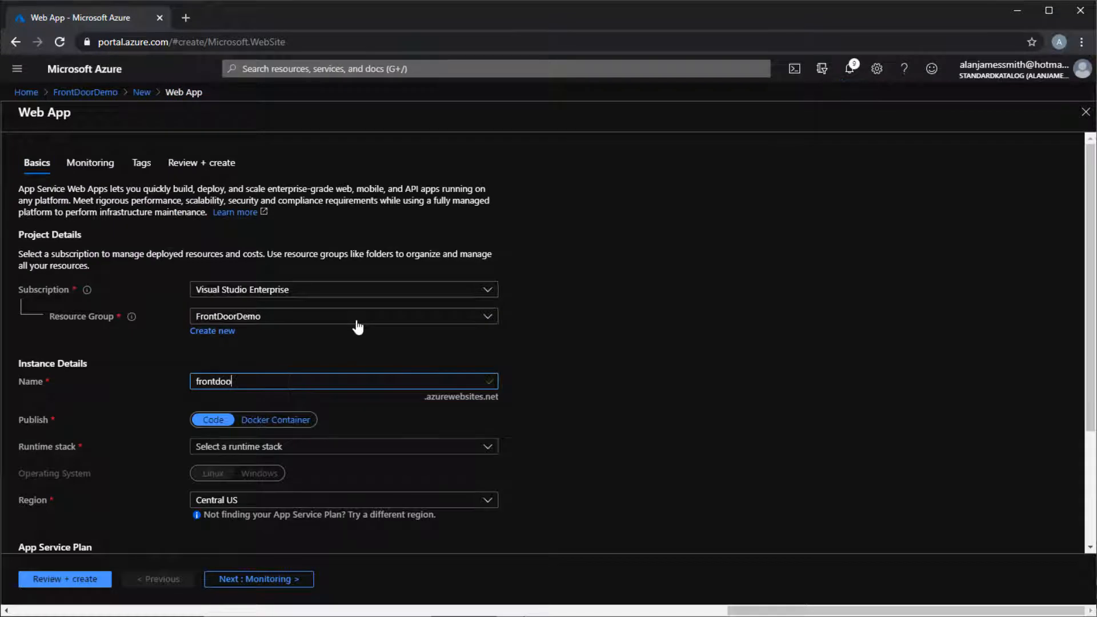
text(reastus)
click(366, 450)
click(271, 209)
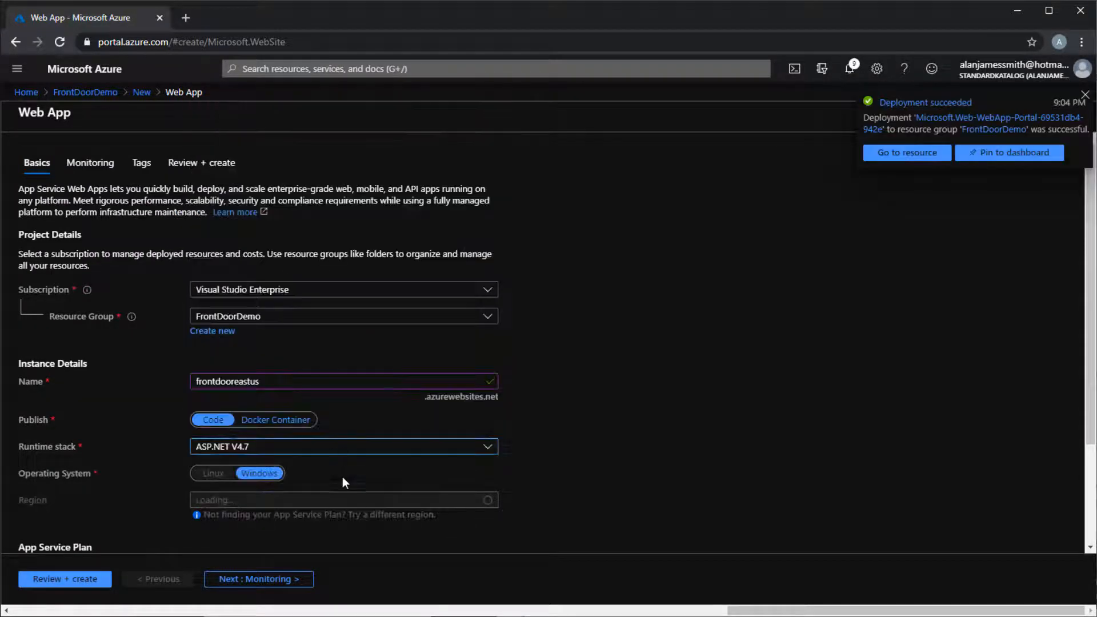
Step: Set the frontdooreastus web app's region to East US
click(337, 502)
text(east)
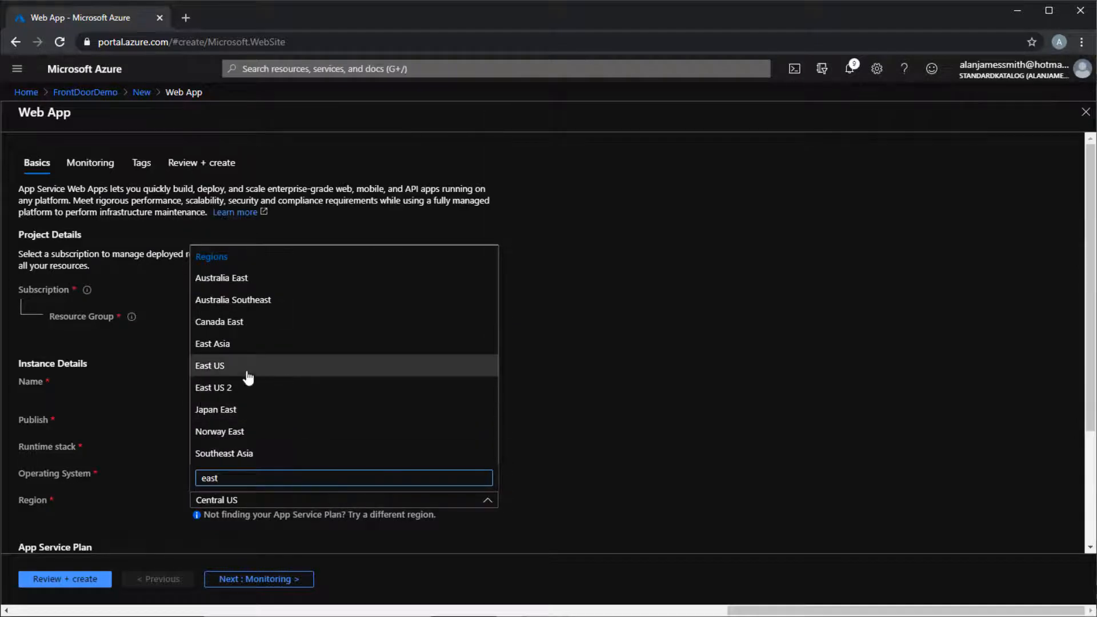
click(246, 368)
Step: Create a new App Service plan named FrontDoorEastUS and change its size to the Dev / Test F1 tier
scroll(471, 467, down, 3)
click(228, 456)
text(F)
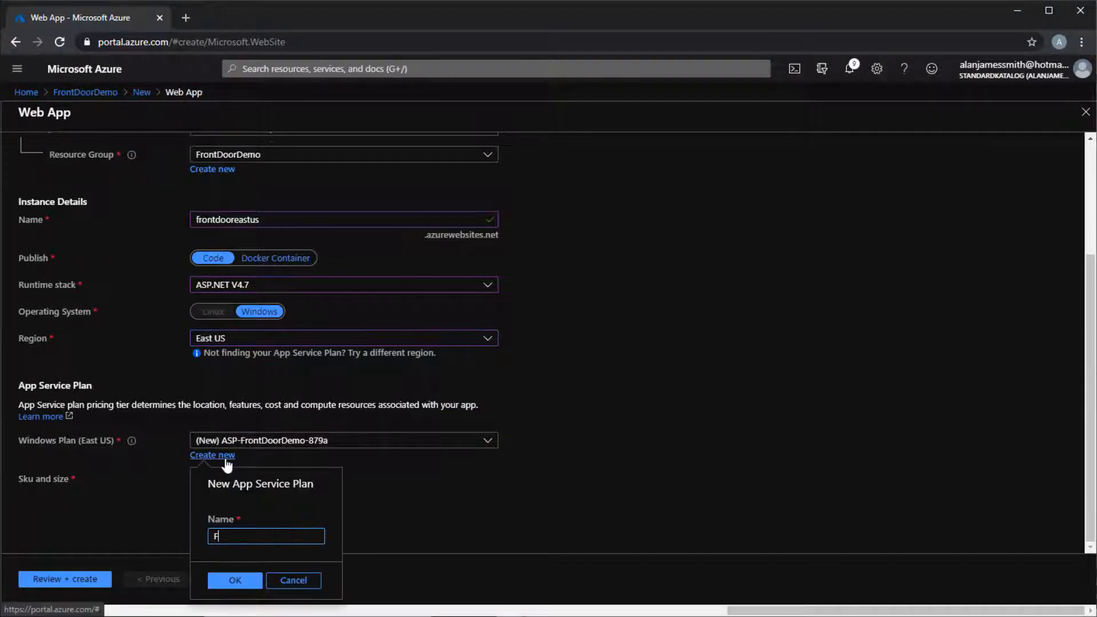
text(rontDoorEastUS)
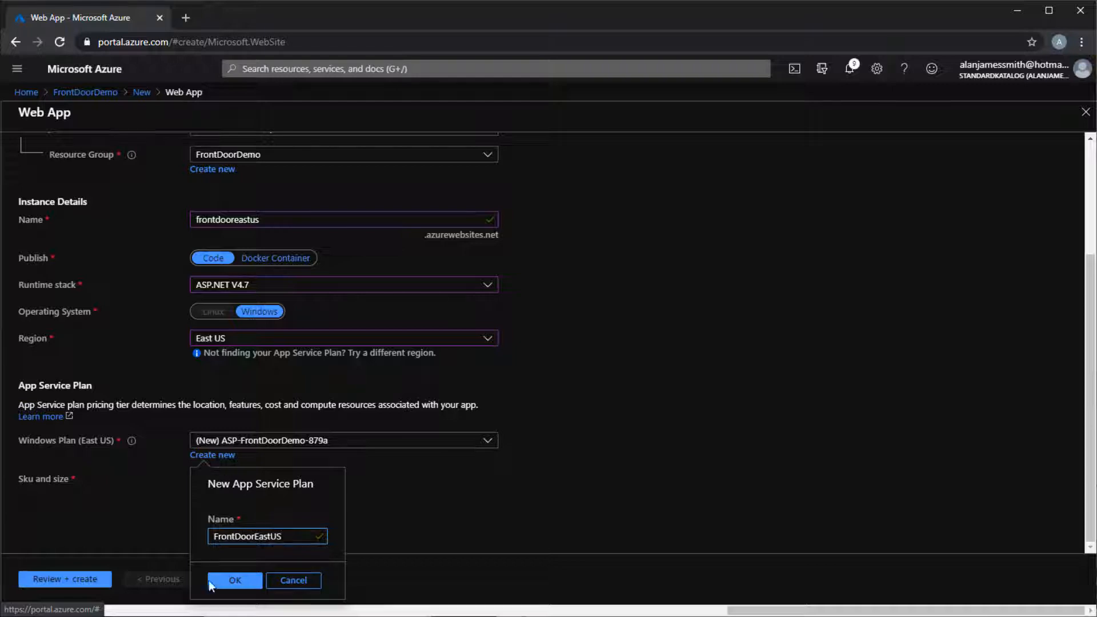
click(235, 580)
click(216, 507)
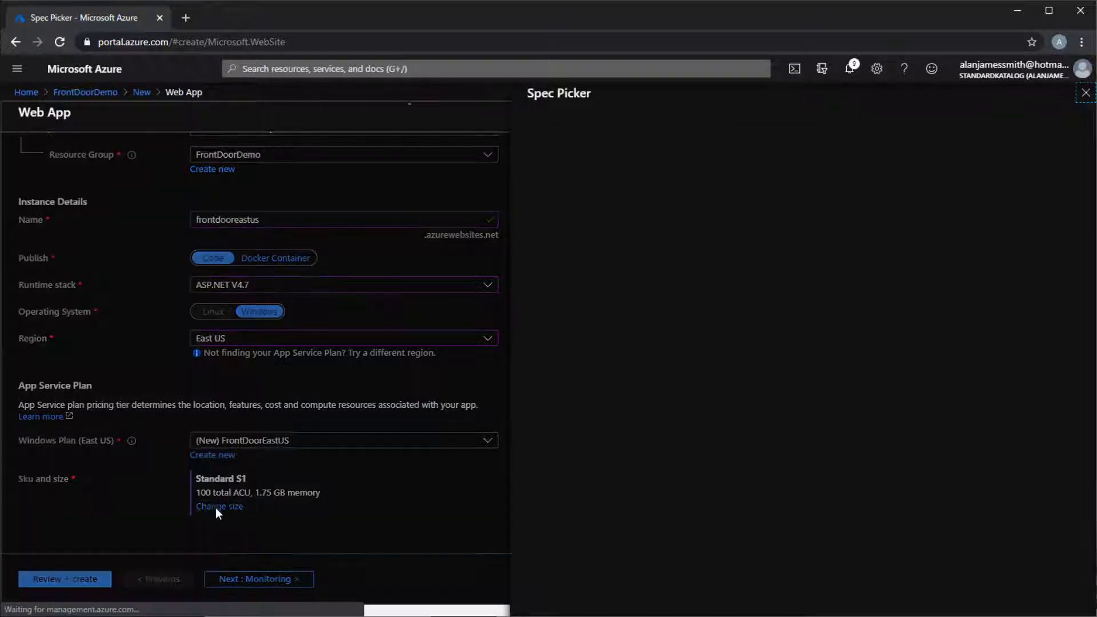
click(608, 148)
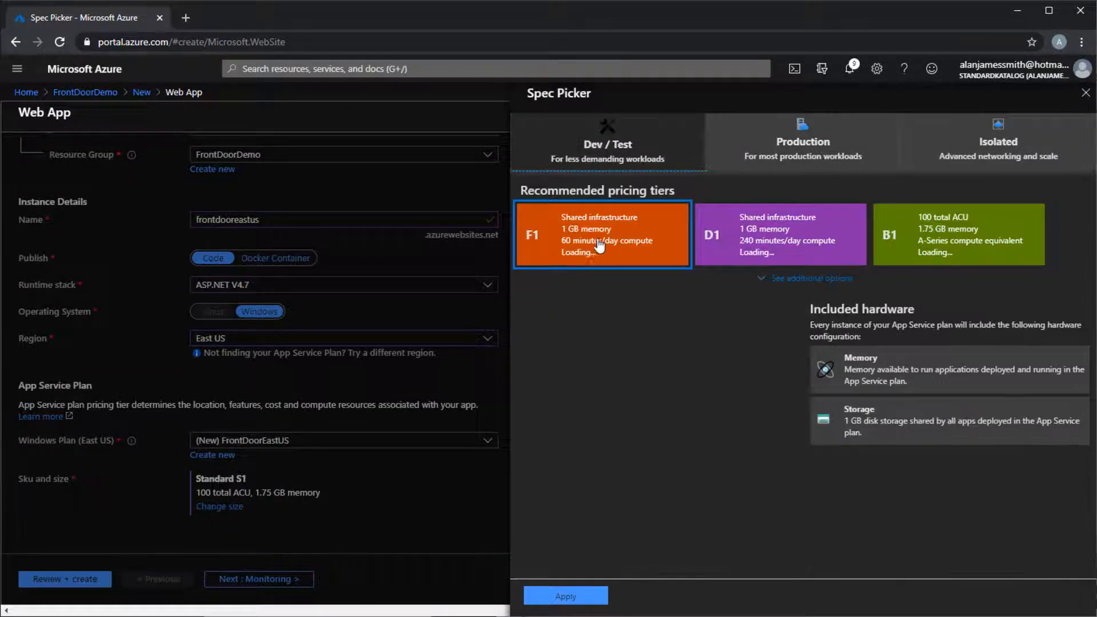
click(571, 596)
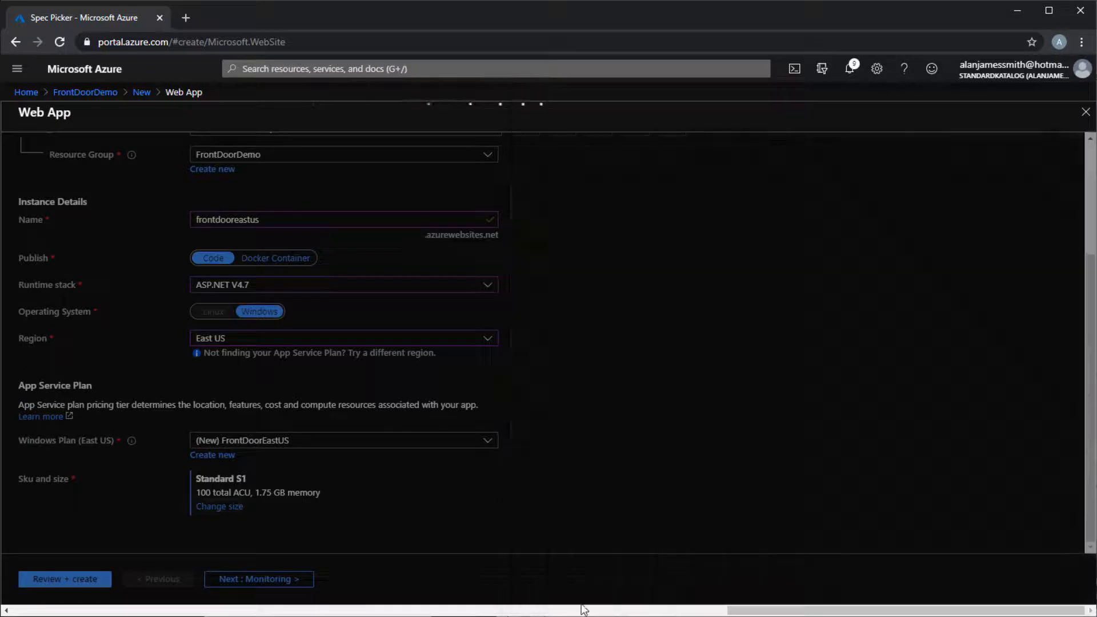
Step: Turn off Application Insights for the frontdooreastus web app, then review and create it
click(262, 580)
click(214, 229)
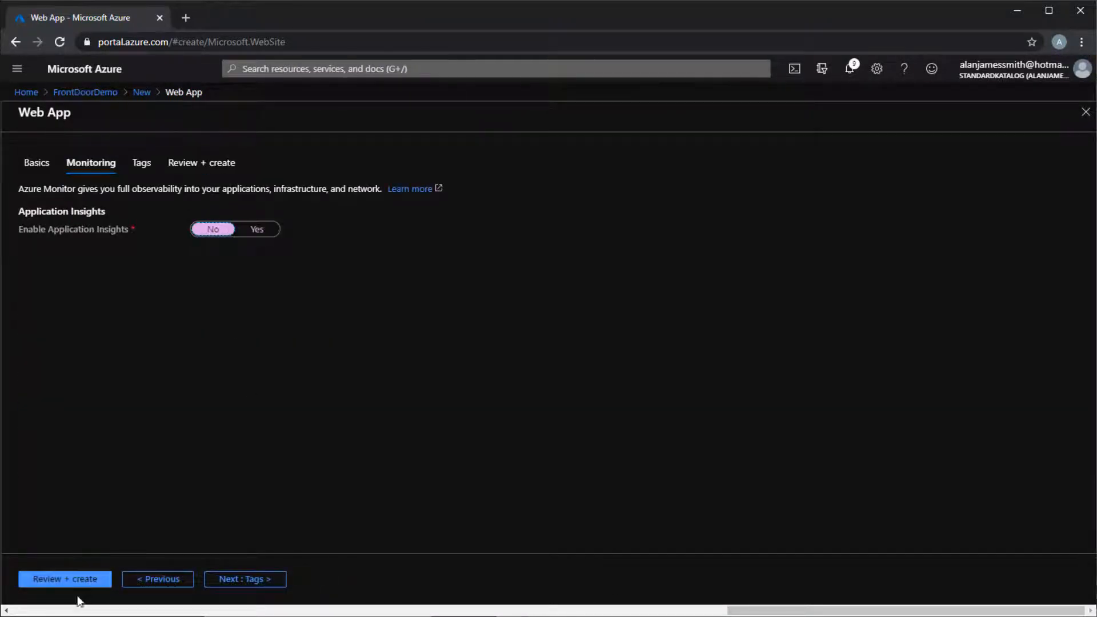
click(75, 580)
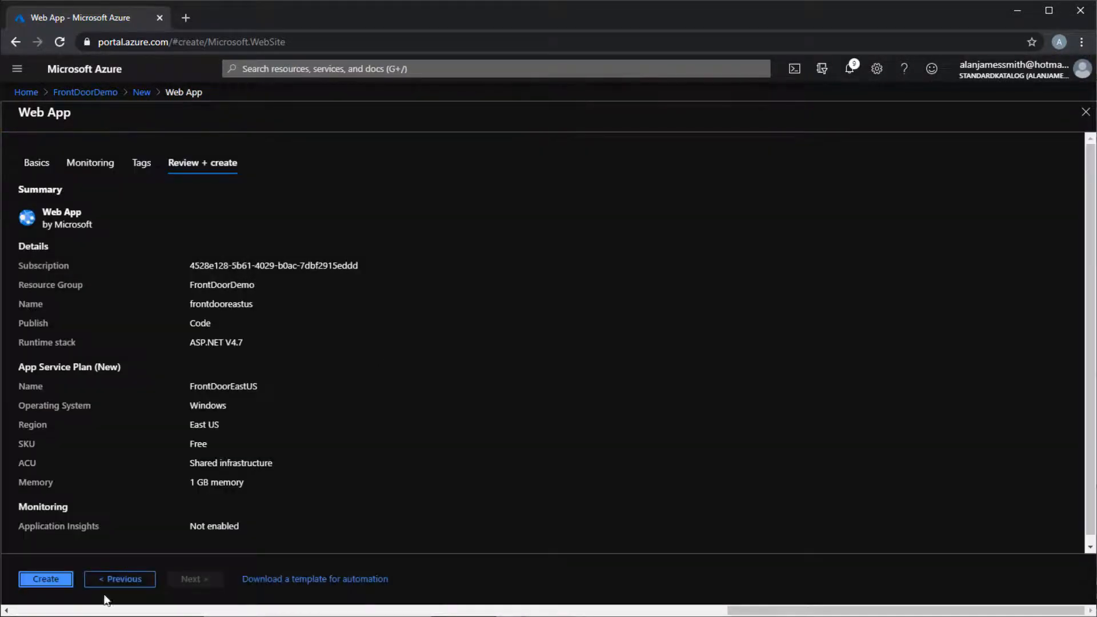
click(46, 579)
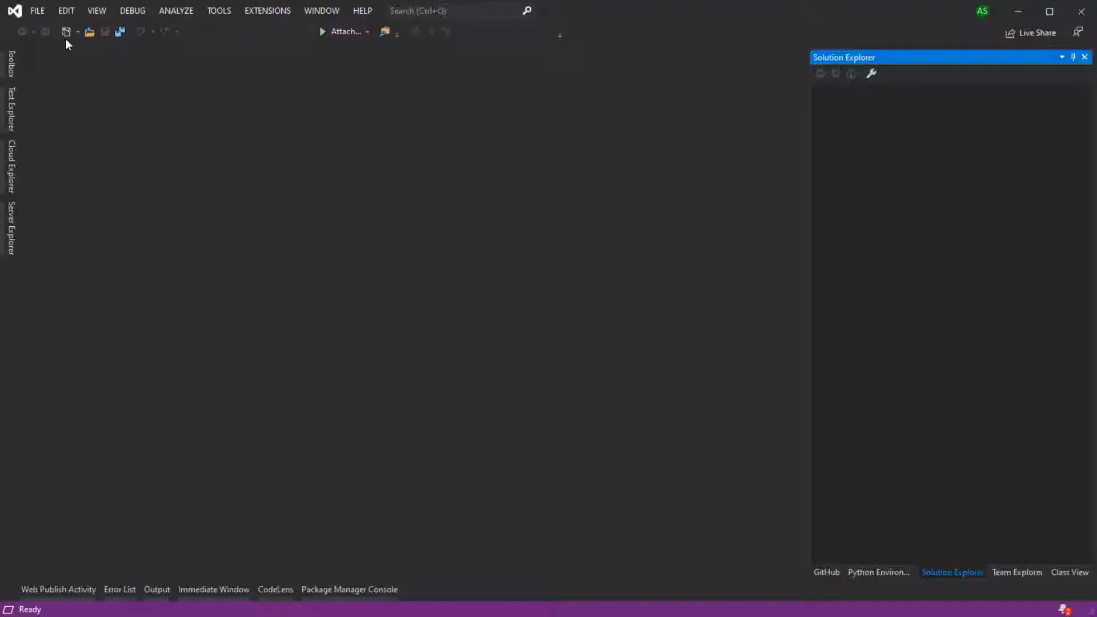
Step: In Visual Studio, create a C# ASP.NET Web Application (.NET Framework) project named FrontDoorDemo with the Web Forms template
click(38, 12)
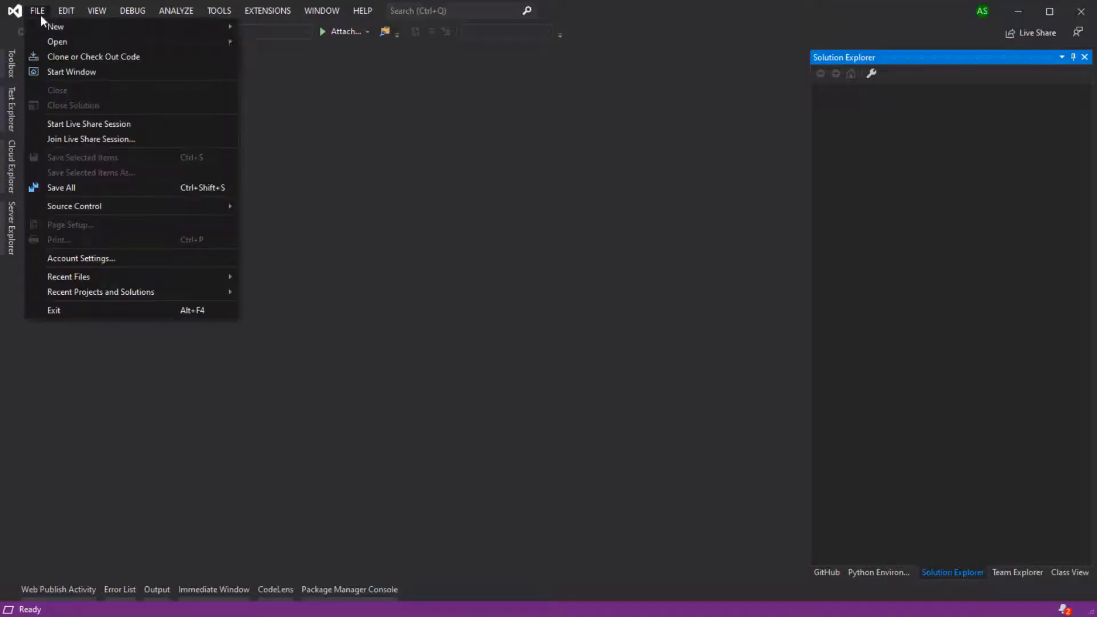
mouse_move(55, 25)
click(367, 27)
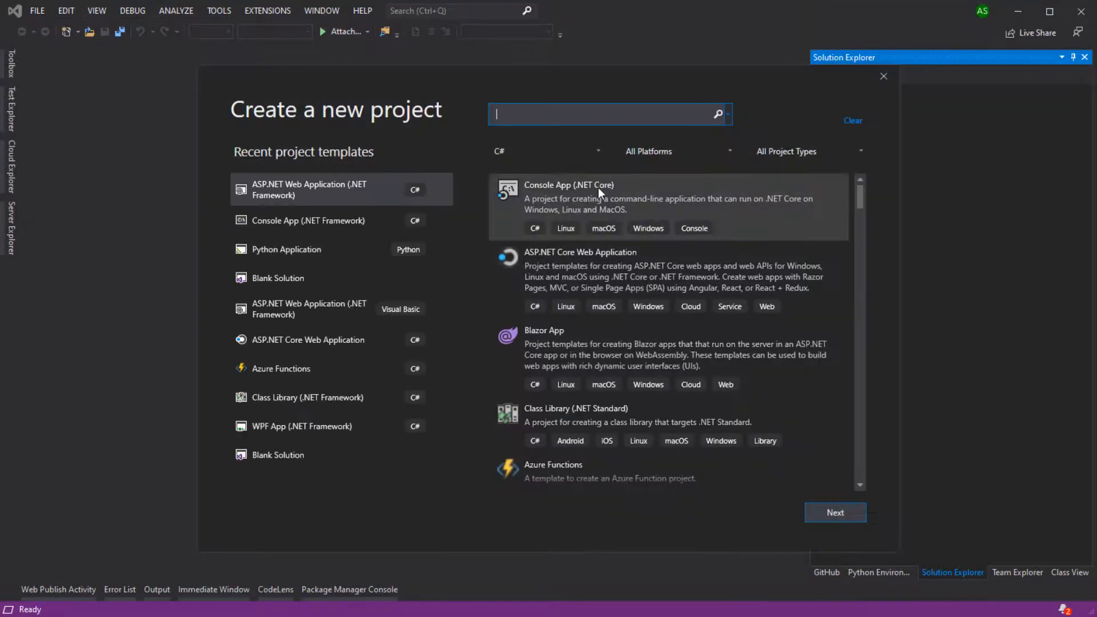
click(298, 186)
click(829, 511)
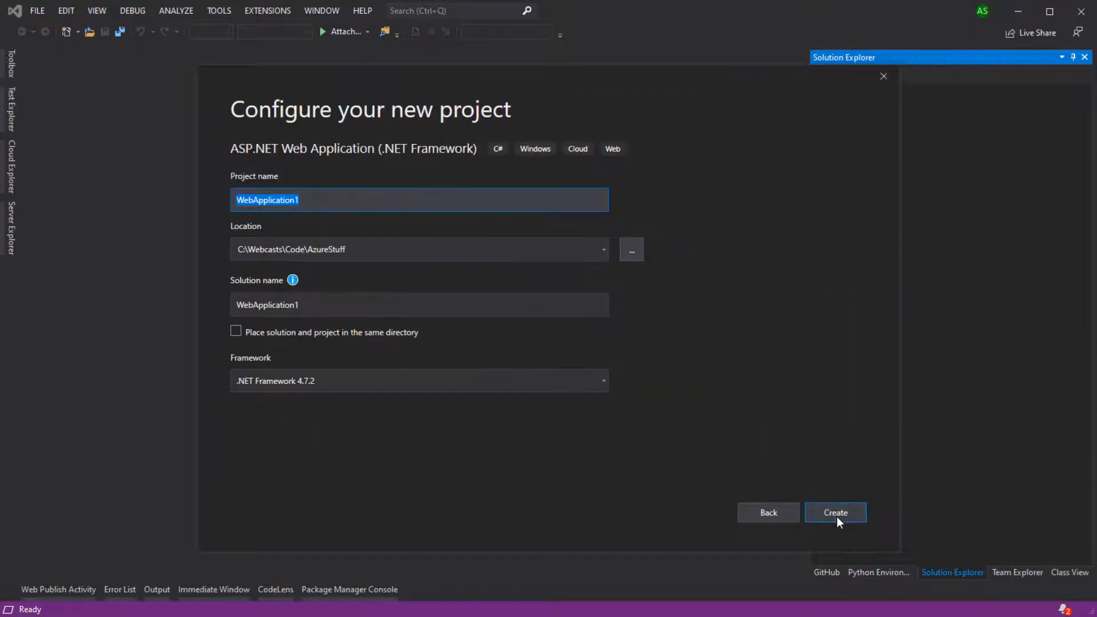
text(Fron)
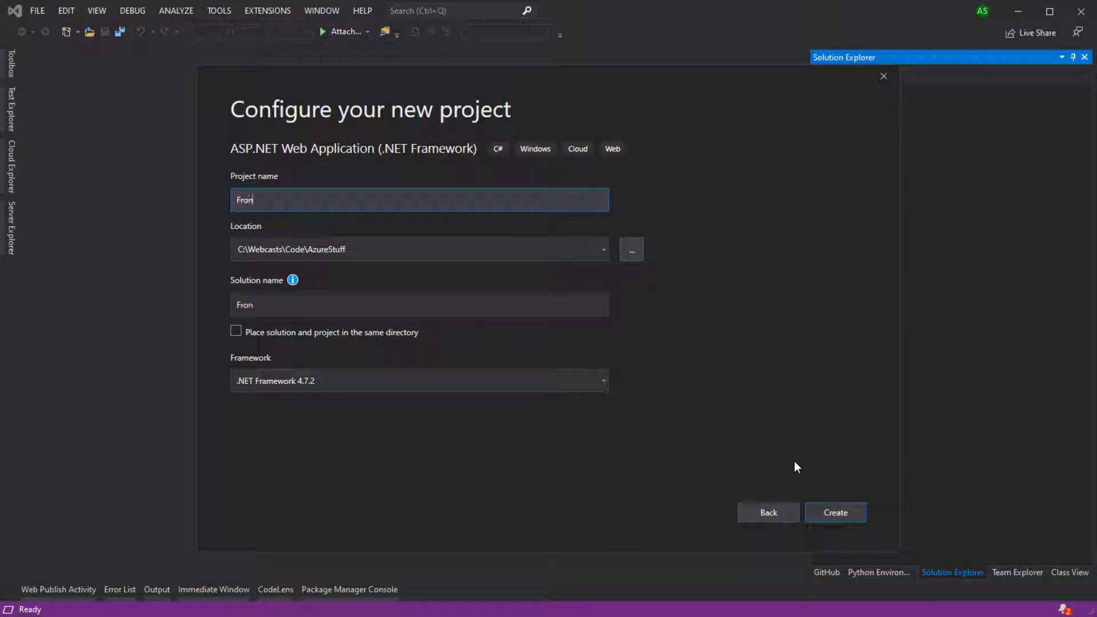
text(tDoorDemo)
click(842, 513)
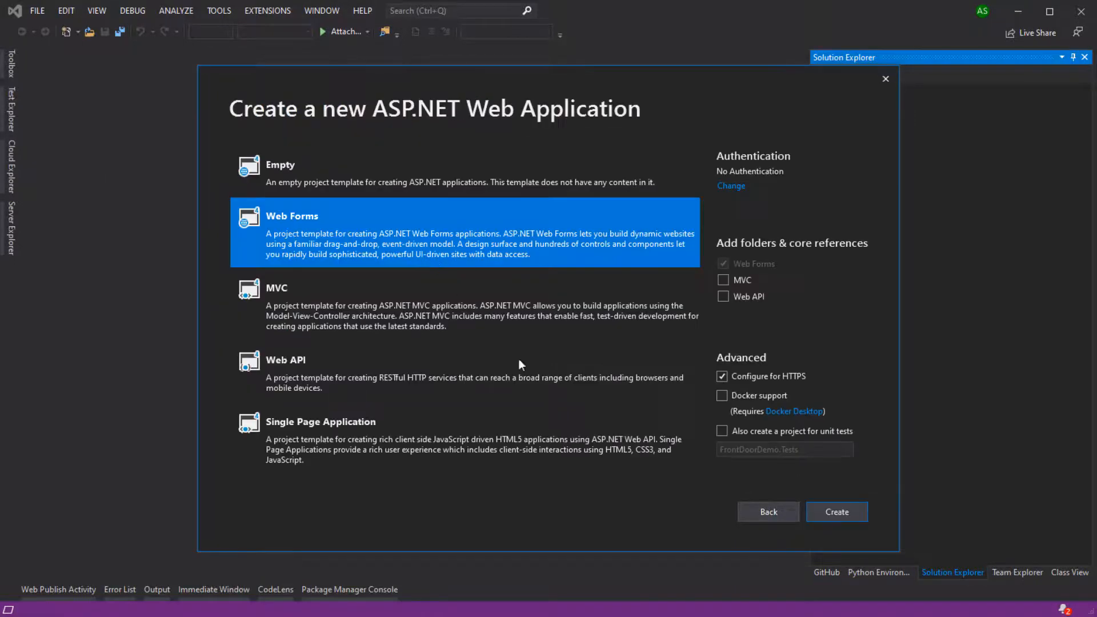
click(837, 512)
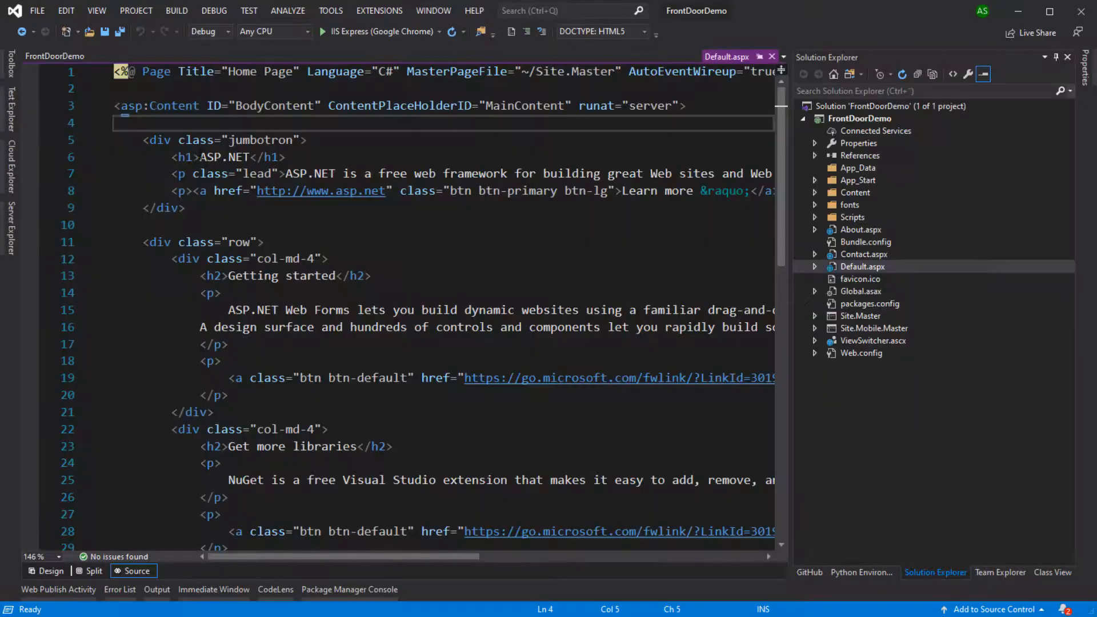
Step: Change the h1 heading in Default.aspx to Front Door West Europe, save, and build and preview the site locally
drag(200, 157, 250, 156)
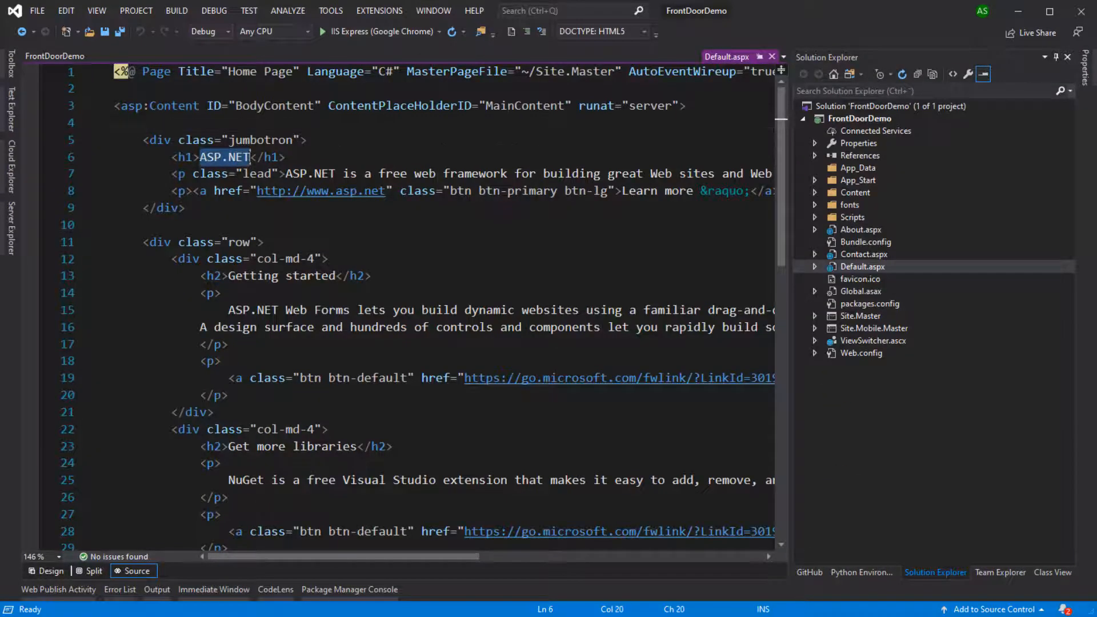
text(Front Door West)
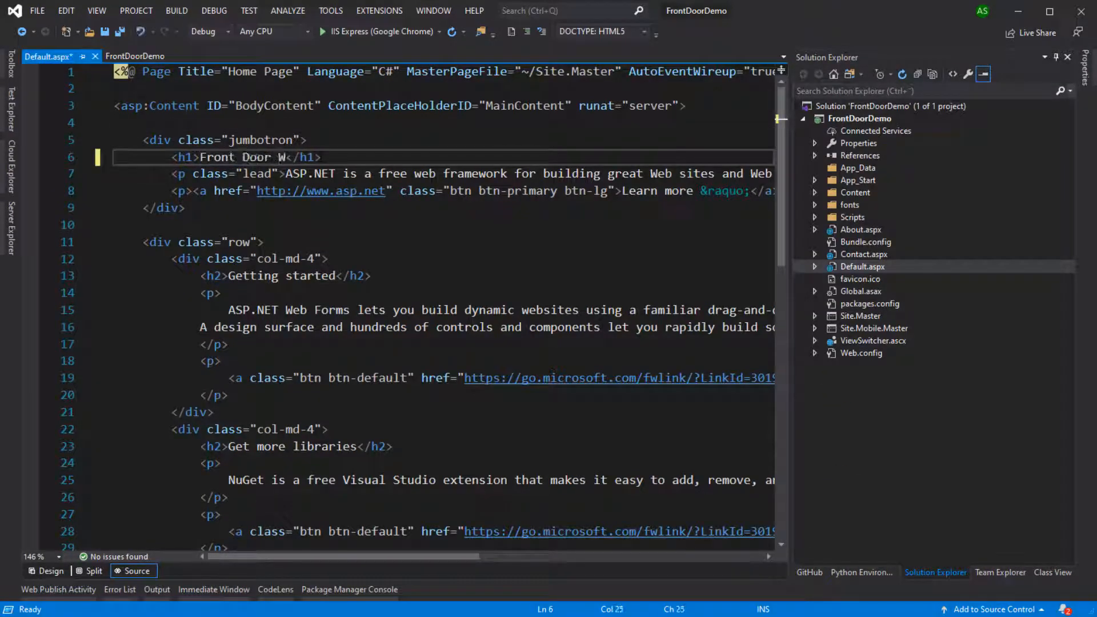
text( Europe)
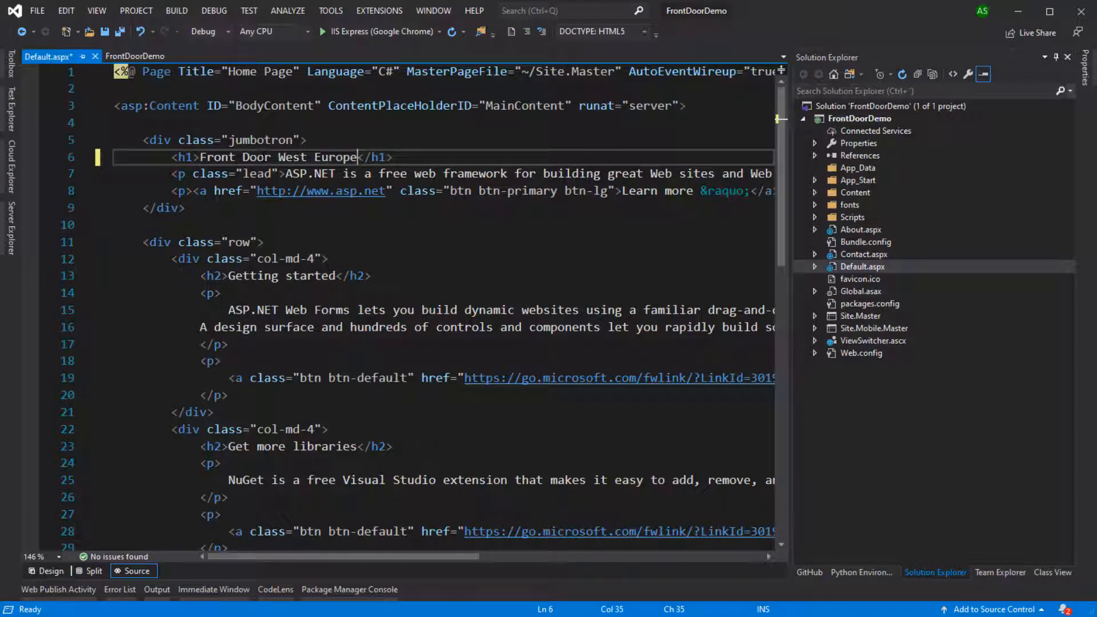
click(143, 224)
key(ctrl+s)
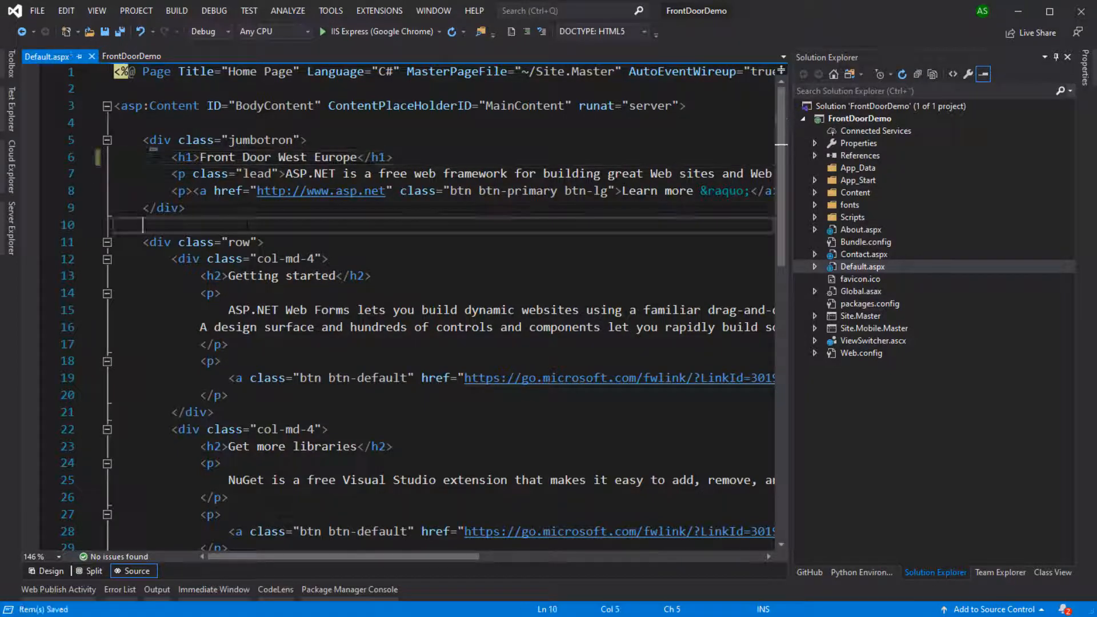
key(ctrl+shift+b)
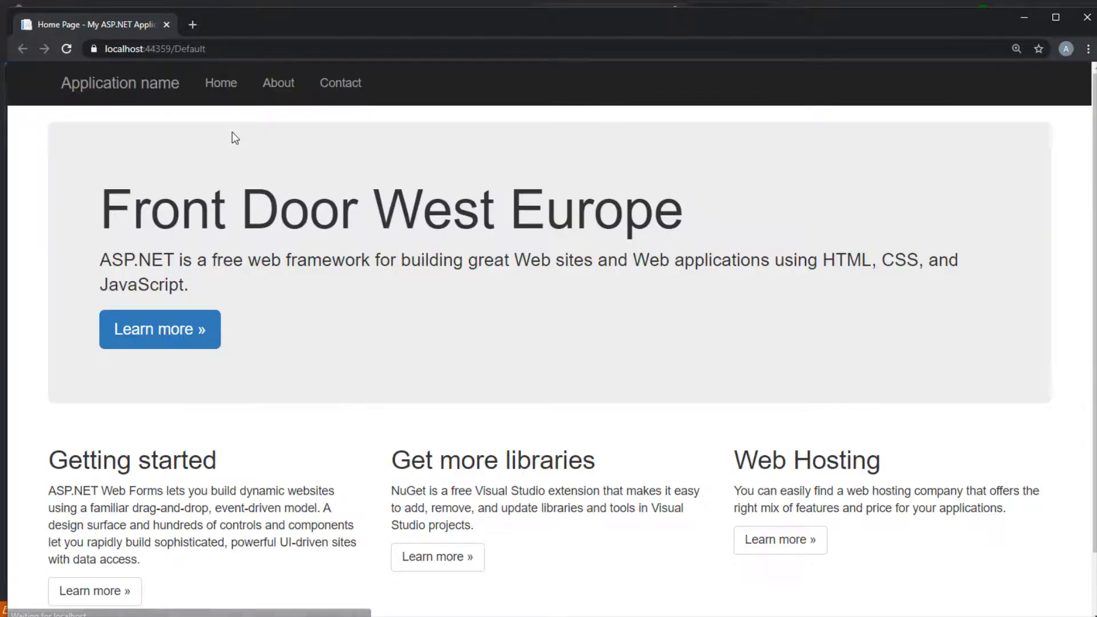
click(1091, 23)
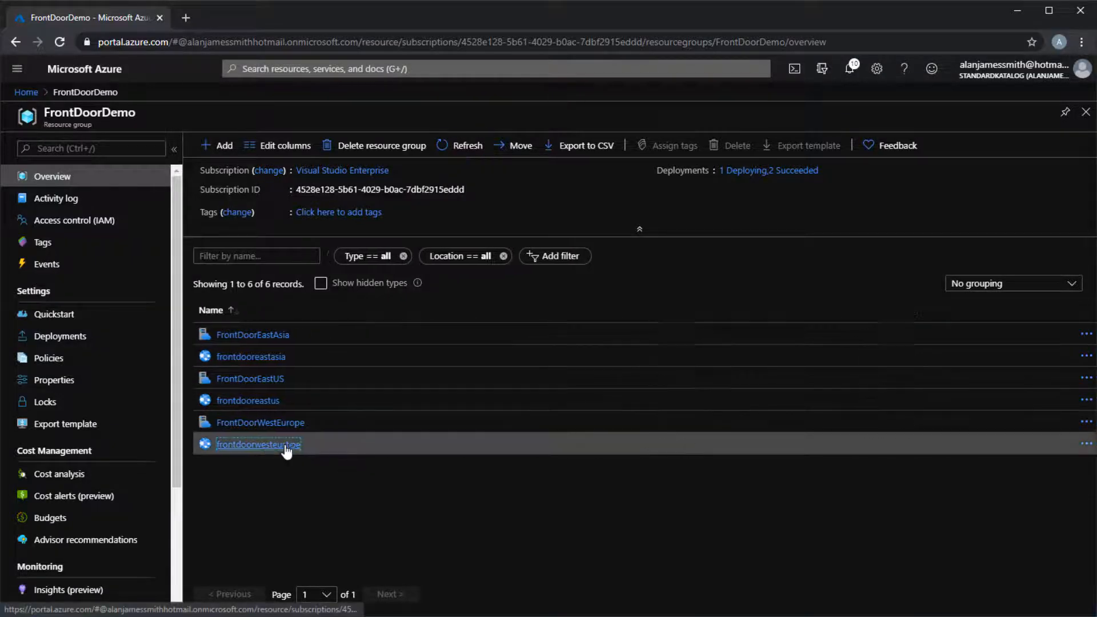
Step: In the Azure portal, download the publish profile of the frontdoorwesteurope web app
click(286, 446)
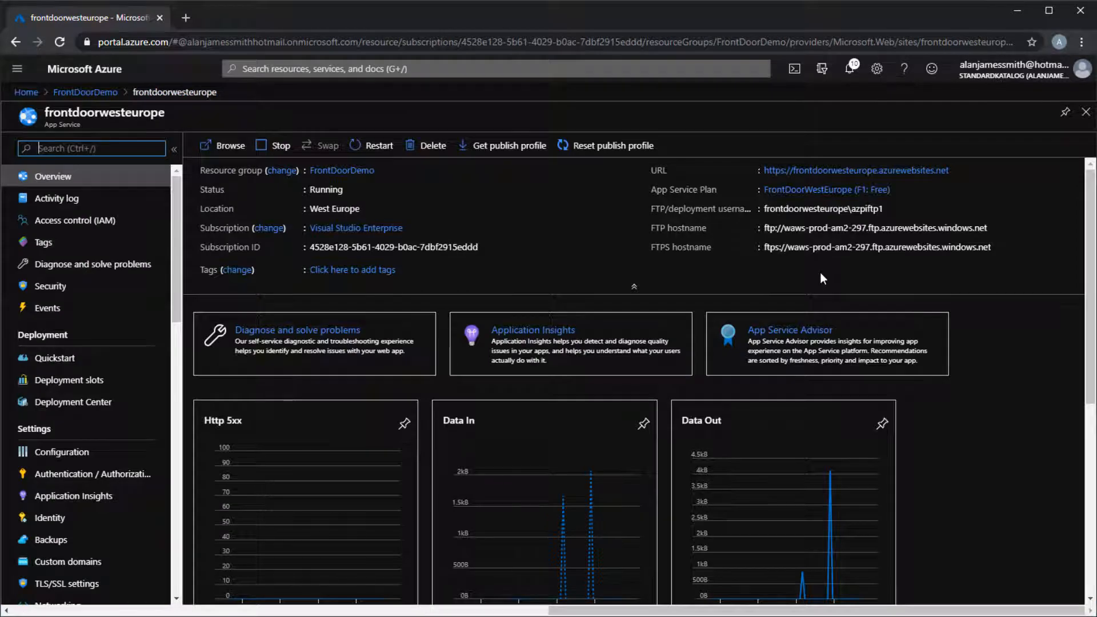
click(509, 147)
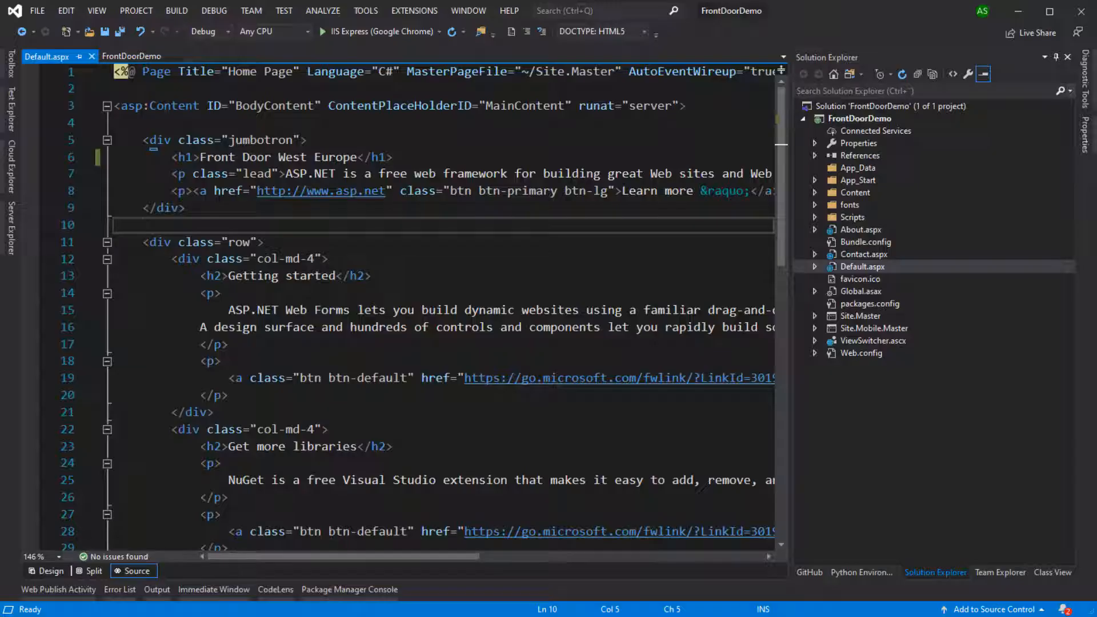
Step: In Visual Studio, import frontdoorwesteurope.PublishSettings as the FrontDoorDemo project's publish profile and publish the site
right_click(850, 118)
click(891, 208)
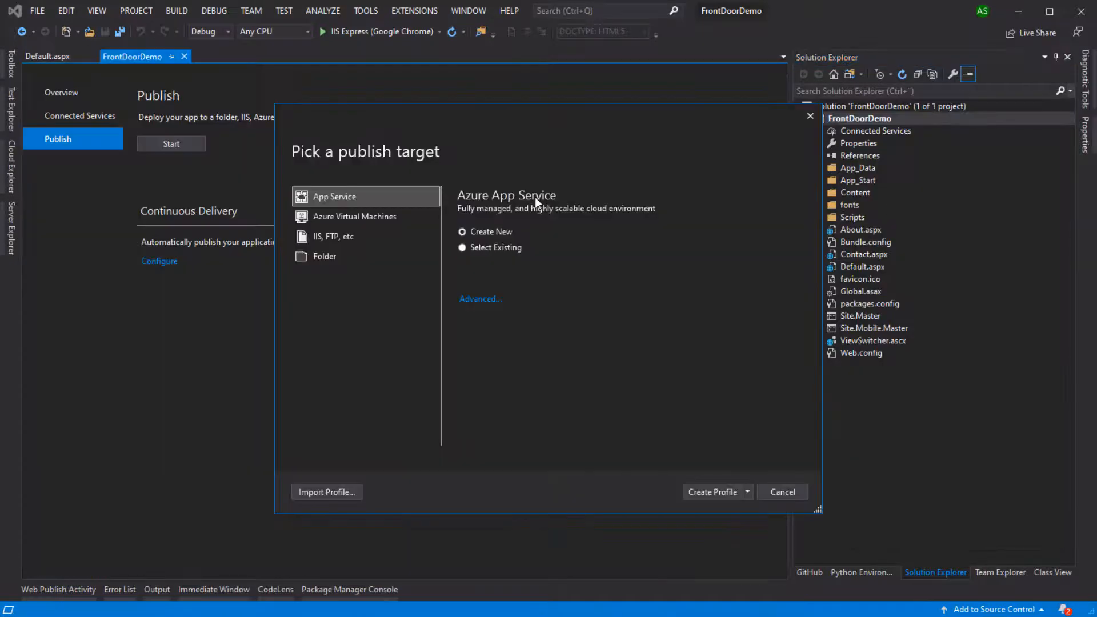
click(327, 492)
click(587, 222)
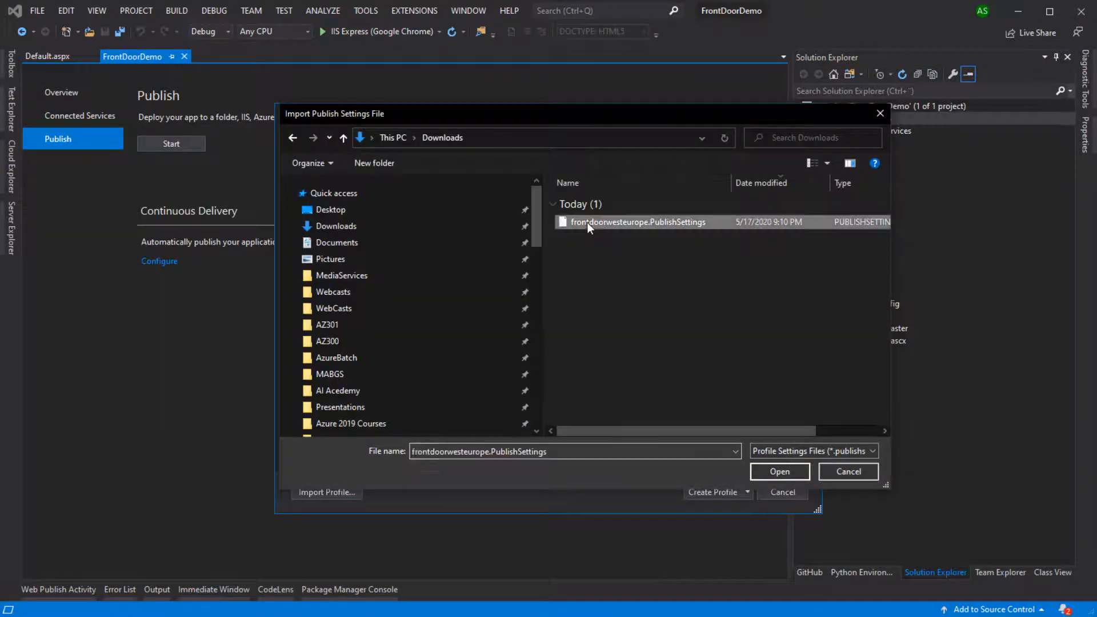
click(784, 471)
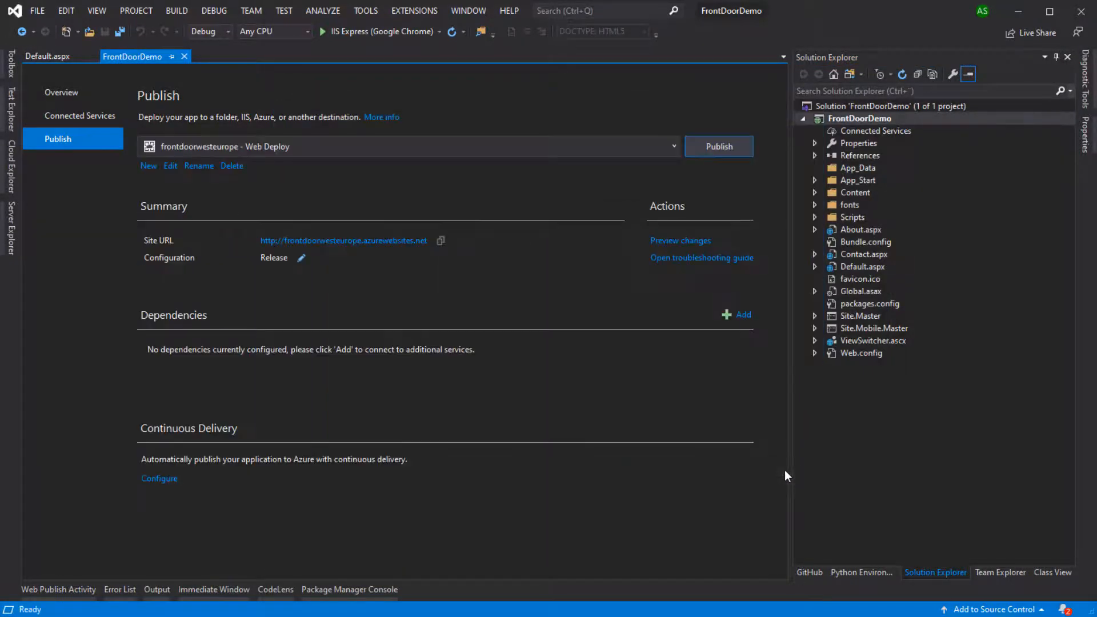
click(727, 150)
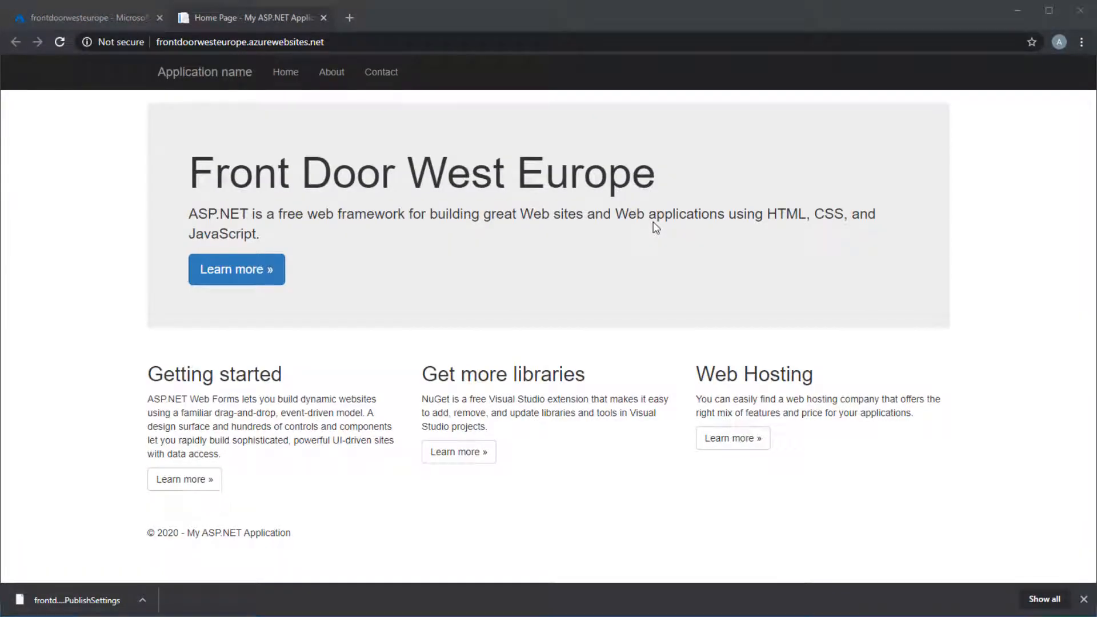
Step: Back in Visual Studio, change the h1 heading in Default.aspx to Front Door East Asia and save the file
key(alt+Tab)
drag(279, 157, 358, 157)
text(East A)
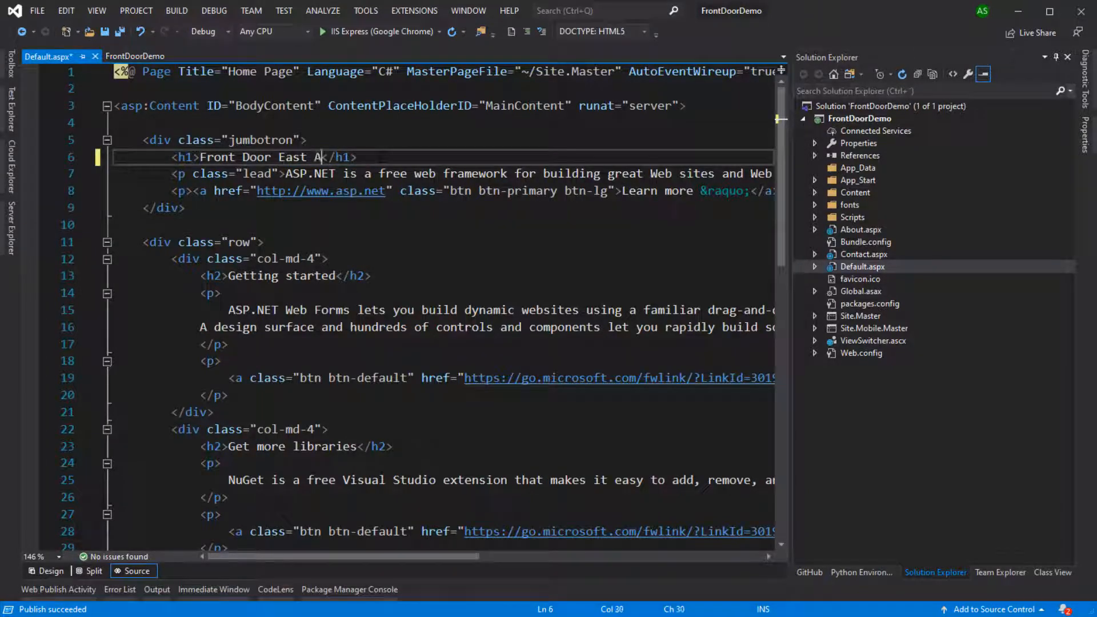
text(sia)
key(ctrl+s)
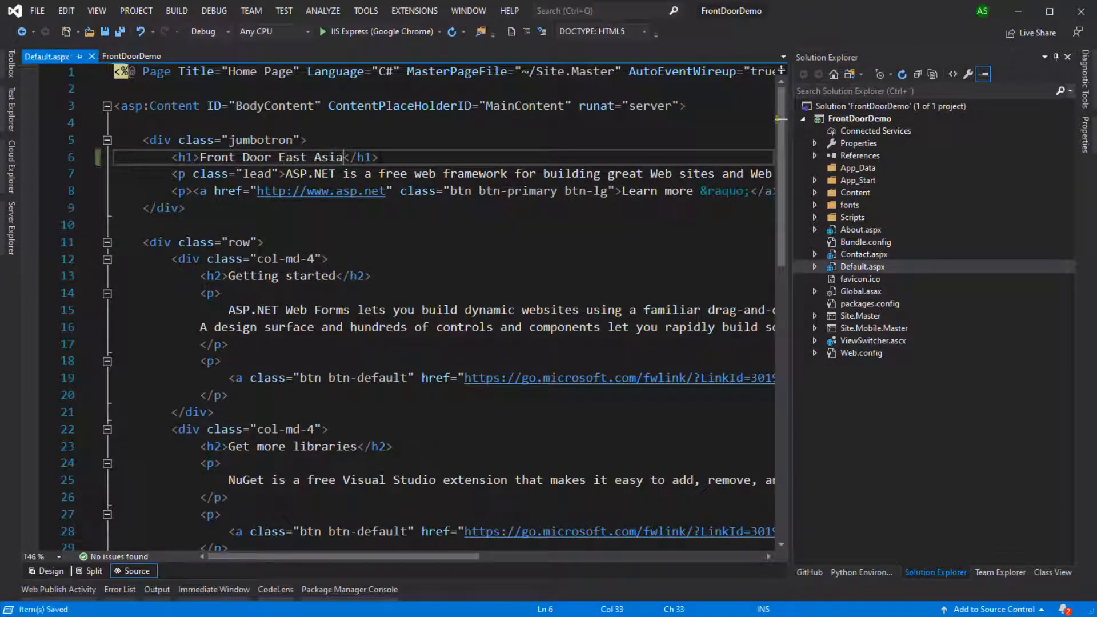
Step: In the Azure portal, open the frontdooreastasia web app and download its publish profile
key(alt+Tab)
click(285, 359)
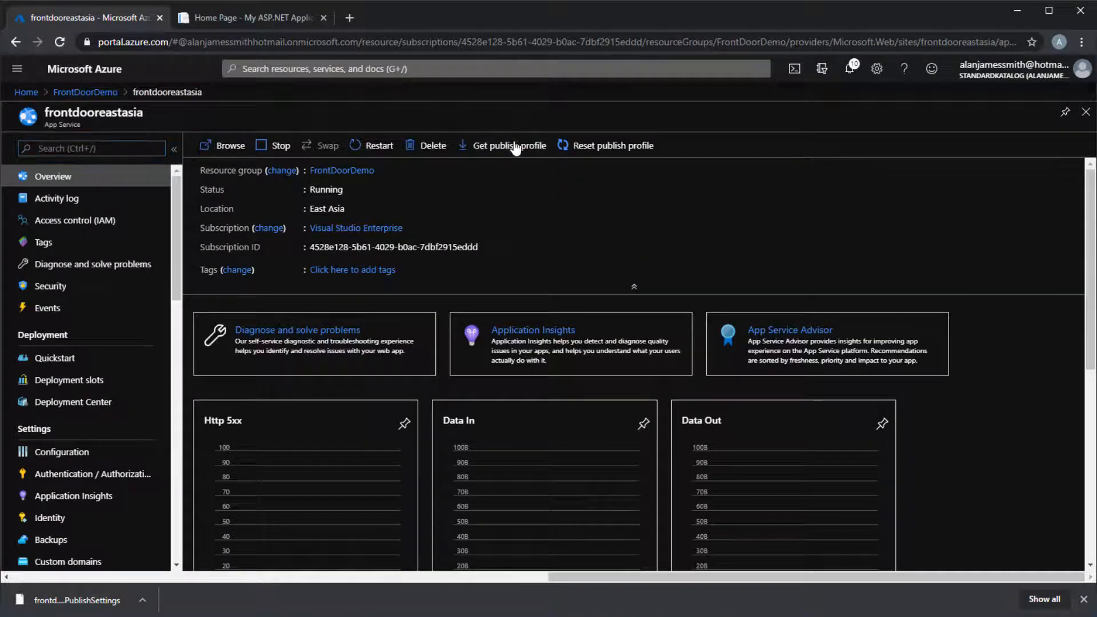
click(517, 148)
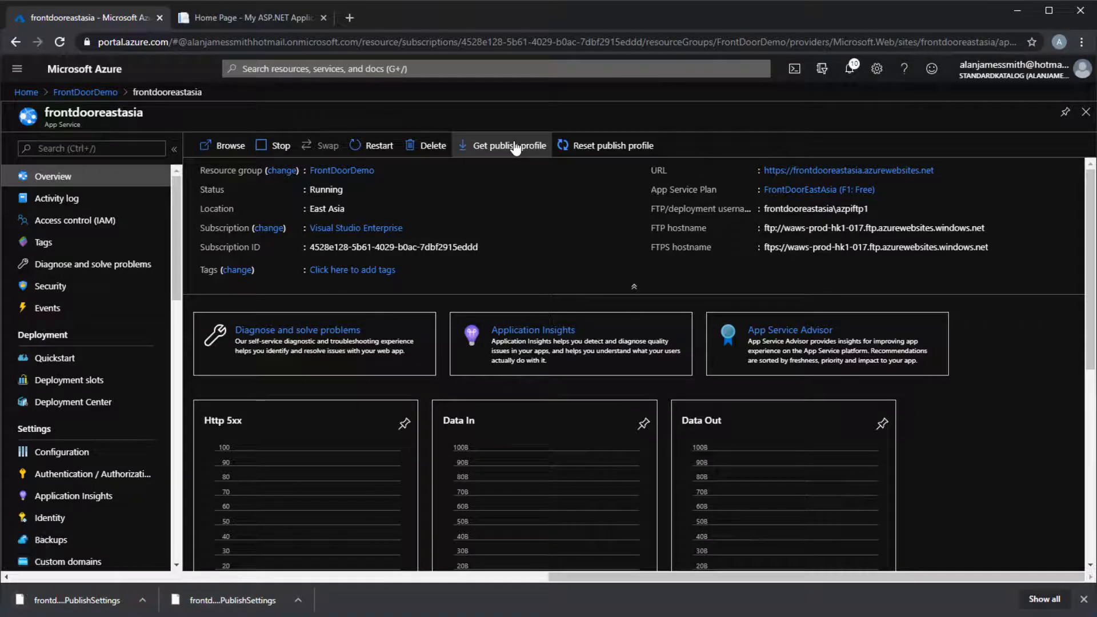
Step: In Visual Studio, add a new publish profile to FrontDoorDemo from frontdooreastasia.PublishSettings and publish the site
key(alt+Tab)
right_click(841, 120)
click(879, 206)
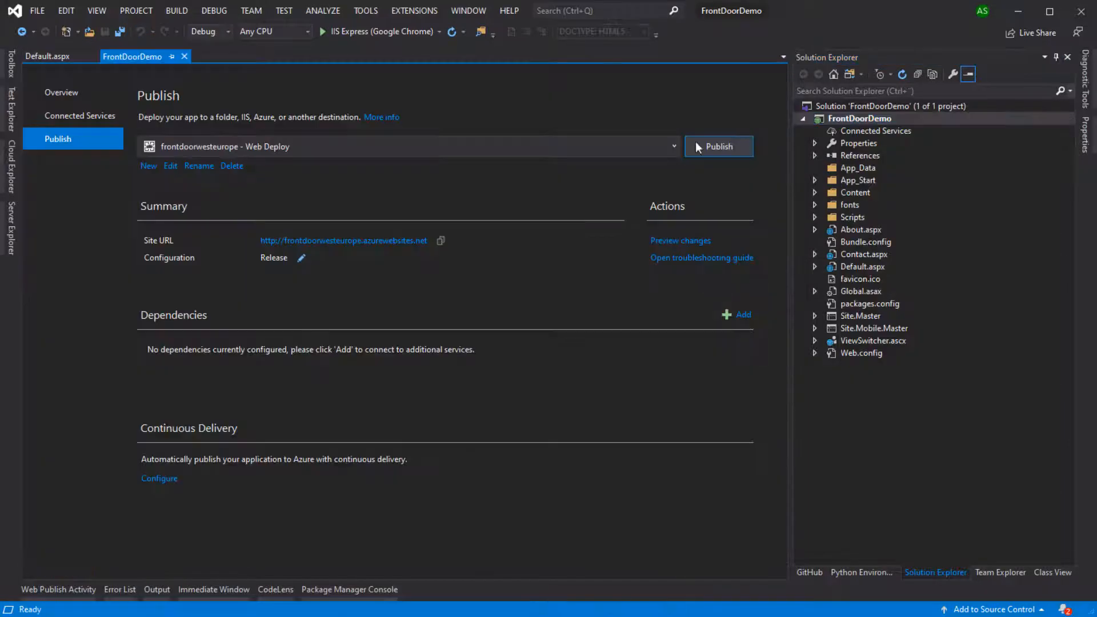
click(148, 167)
click(339, 493)
click(613, 223)
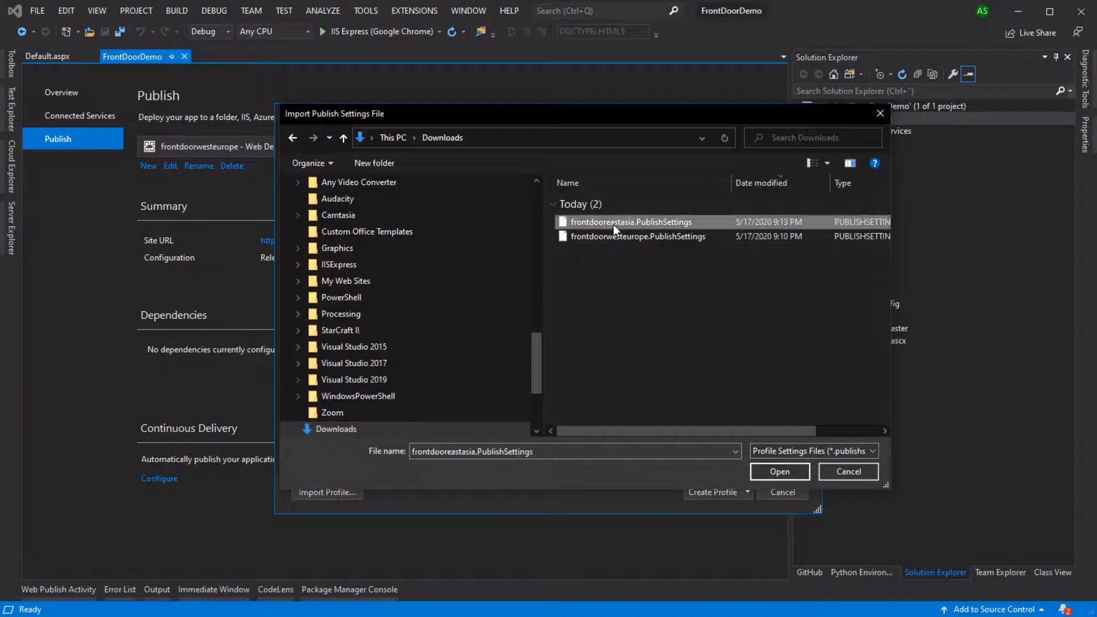
click(773, 472)
click(719, 146)
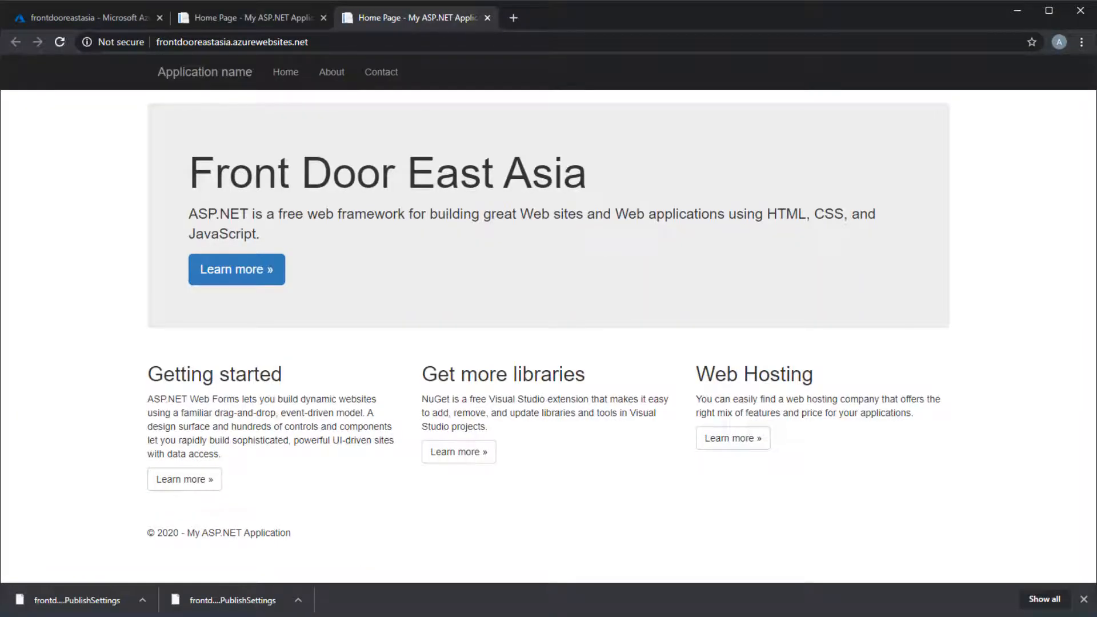
Step: Back in Visual Studio, change the h1 heading in Default.aspx to Front Door East US and save the file
key(alt+Tab)
double_click(333, 158)
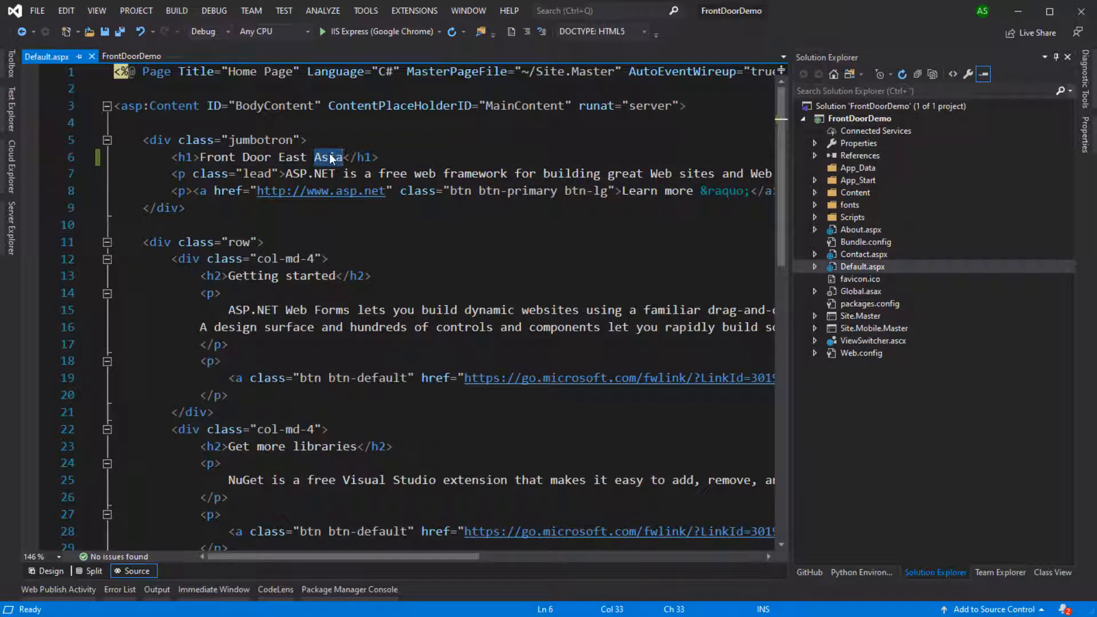
text(US)
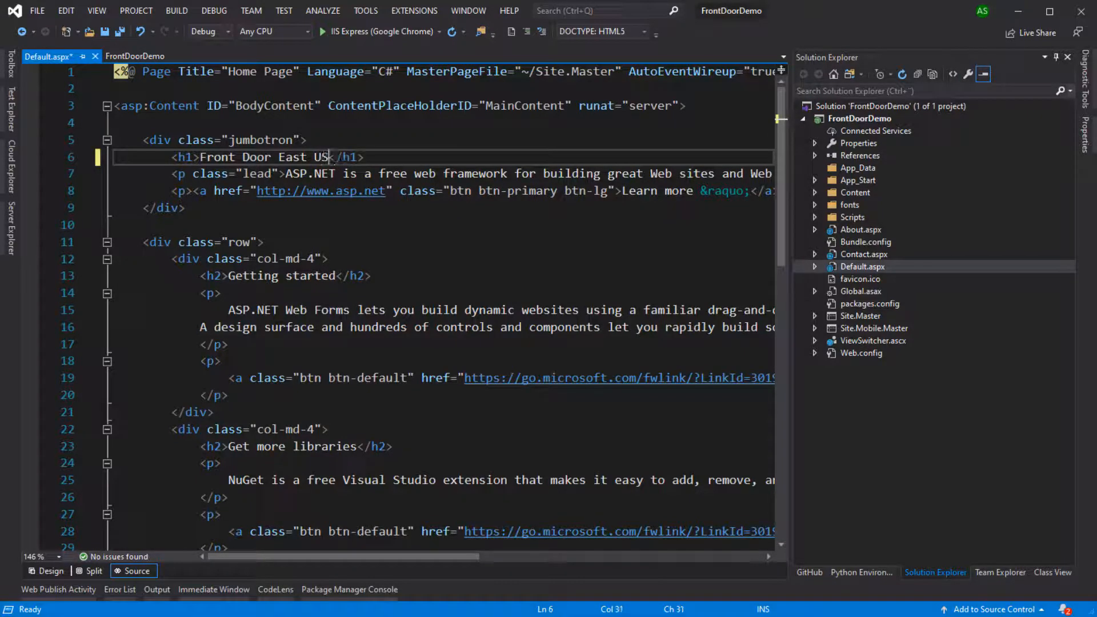
key(ctrl+s)
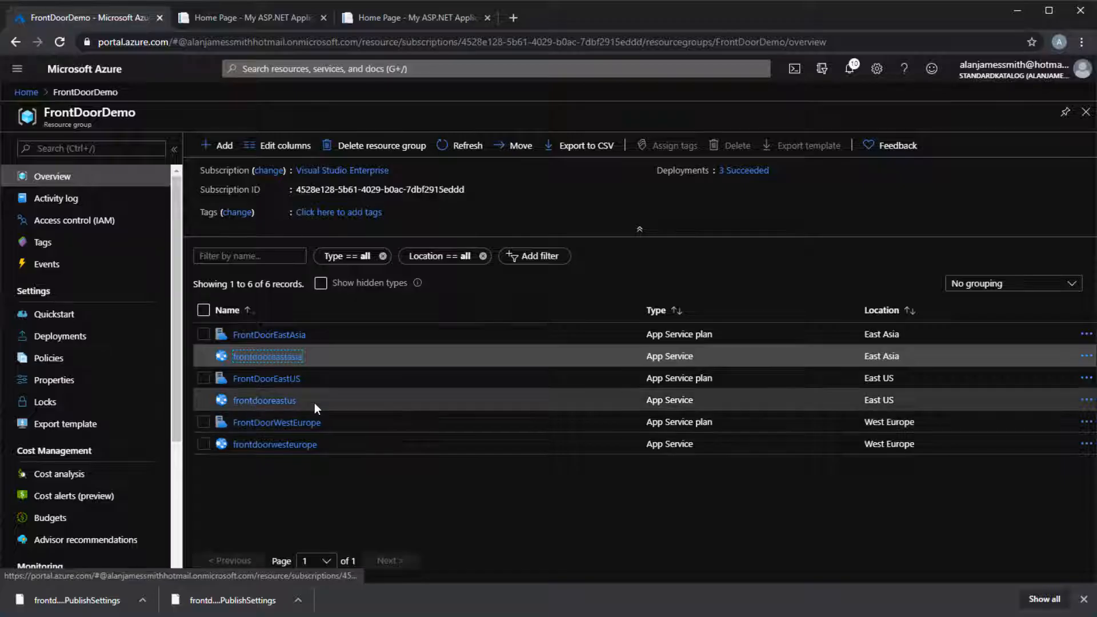
Step: In the Azure portal, open the frontdooreastus web app and download its publish profile
click(315, 403)
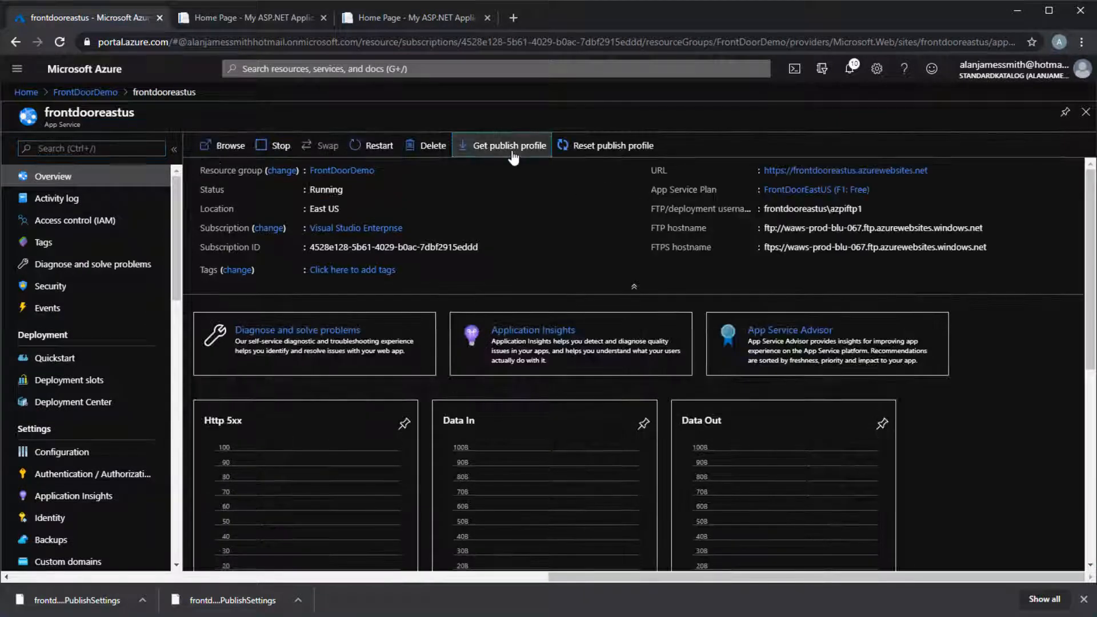
click(511, 150)
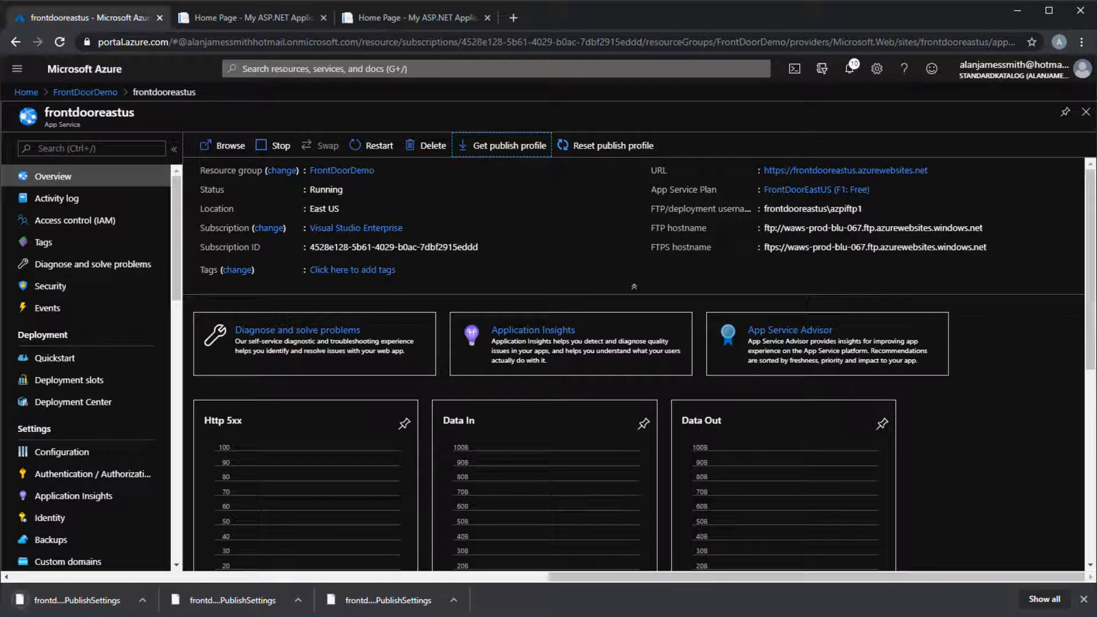
Step: In Visual Studio, add a new publish profile to FrontDoorDemo from frontdooreastus.PublishSettings and publish the site
key(alt+Tab)
right_click(846, 116)
click(874, 200)
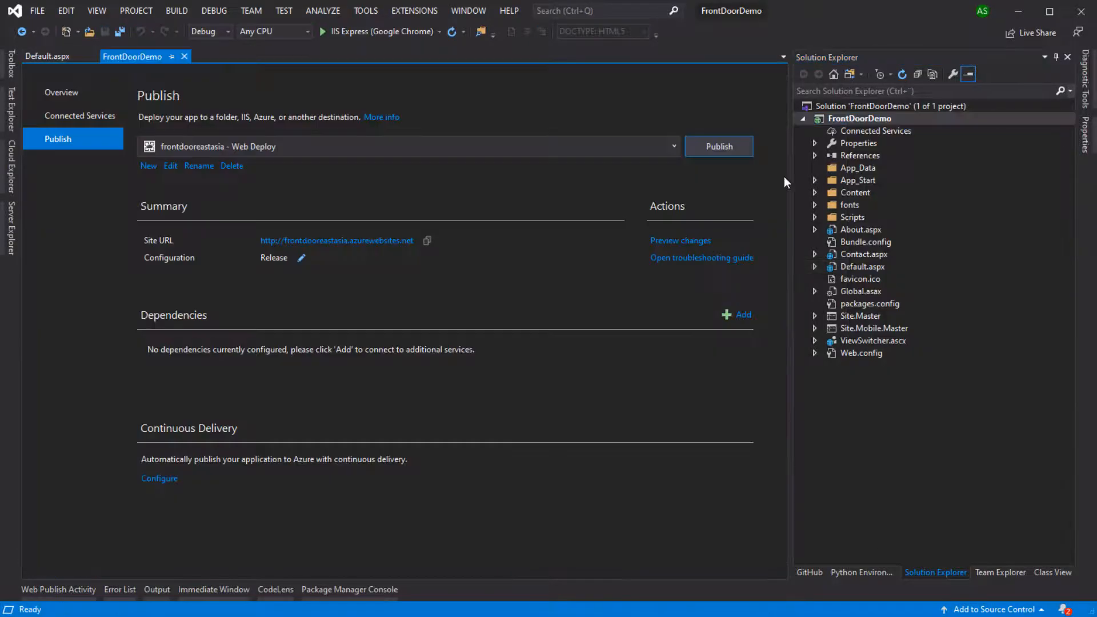
click(150, 166)
click(327, 492)
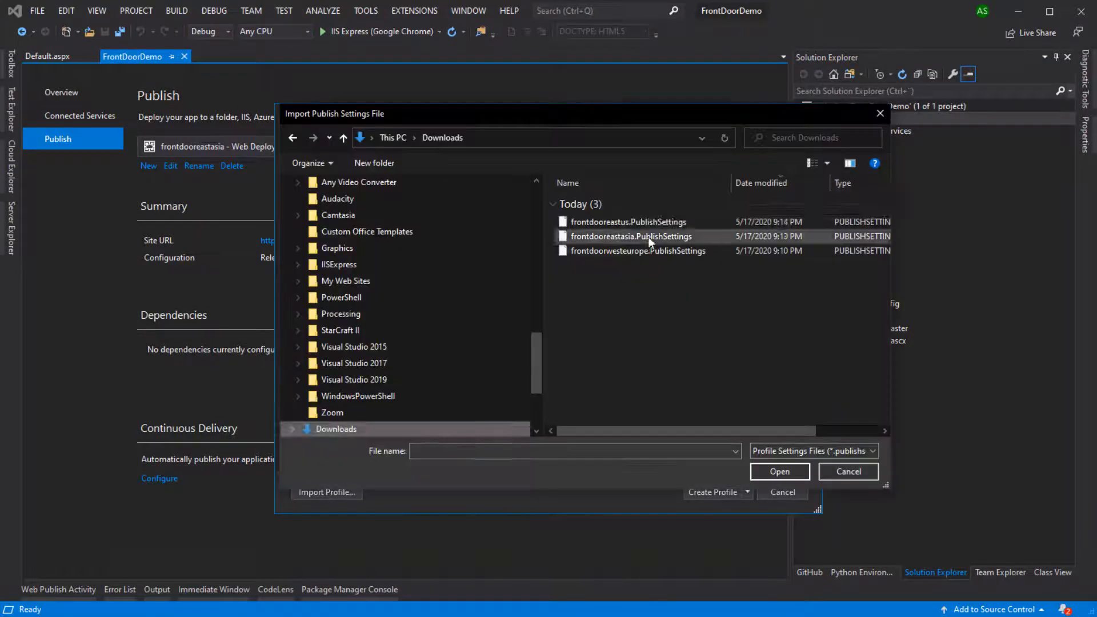
double_click(648, 236)
click(730, 151)
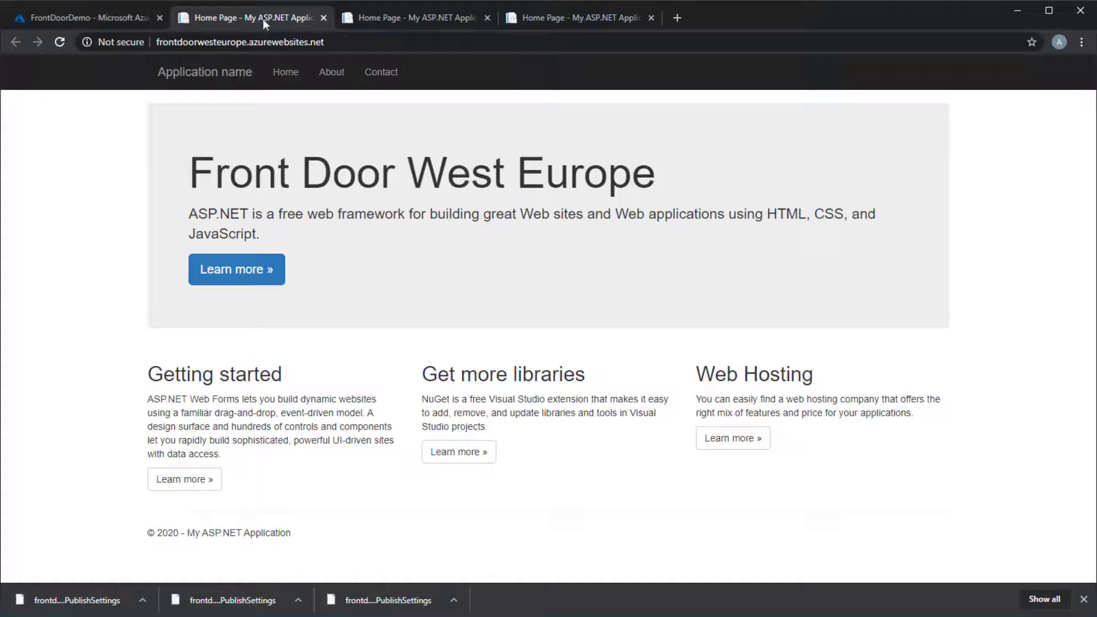
Step: In the browser, reload the published West Europe, East Asia and East US sites to check each one
click(60, 43)
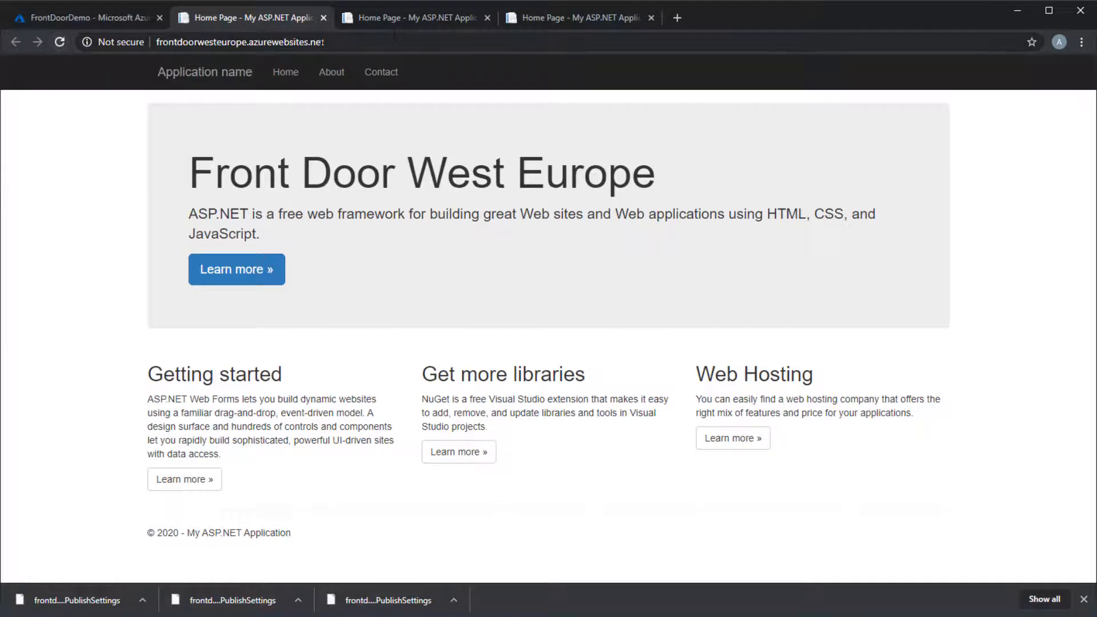
key(ctrl+Tab)
click(61, 41)
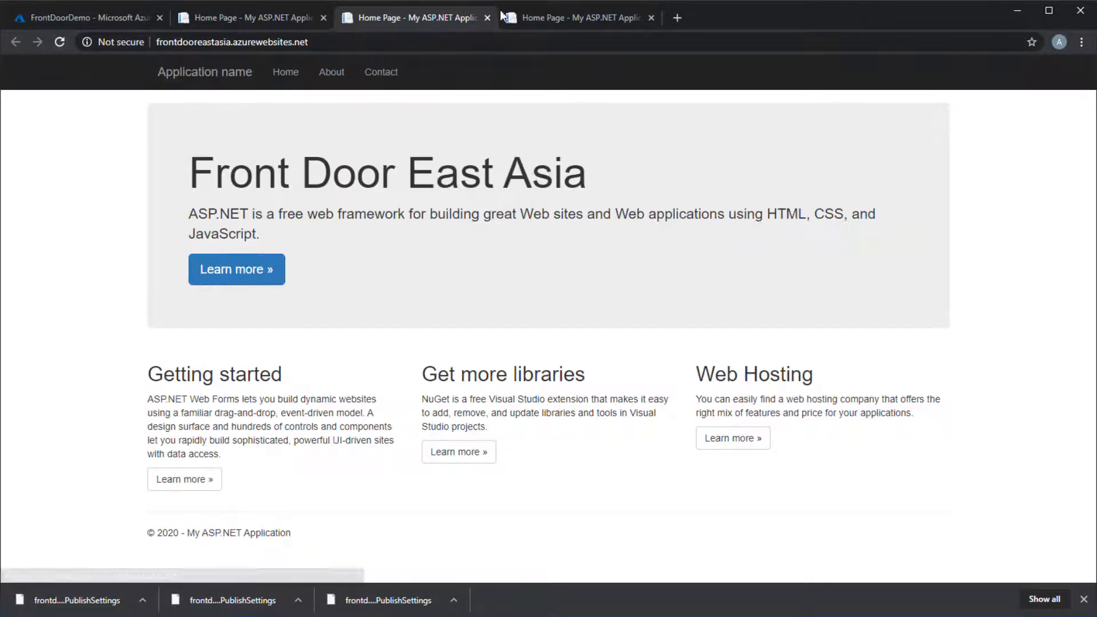
click(540, 18)
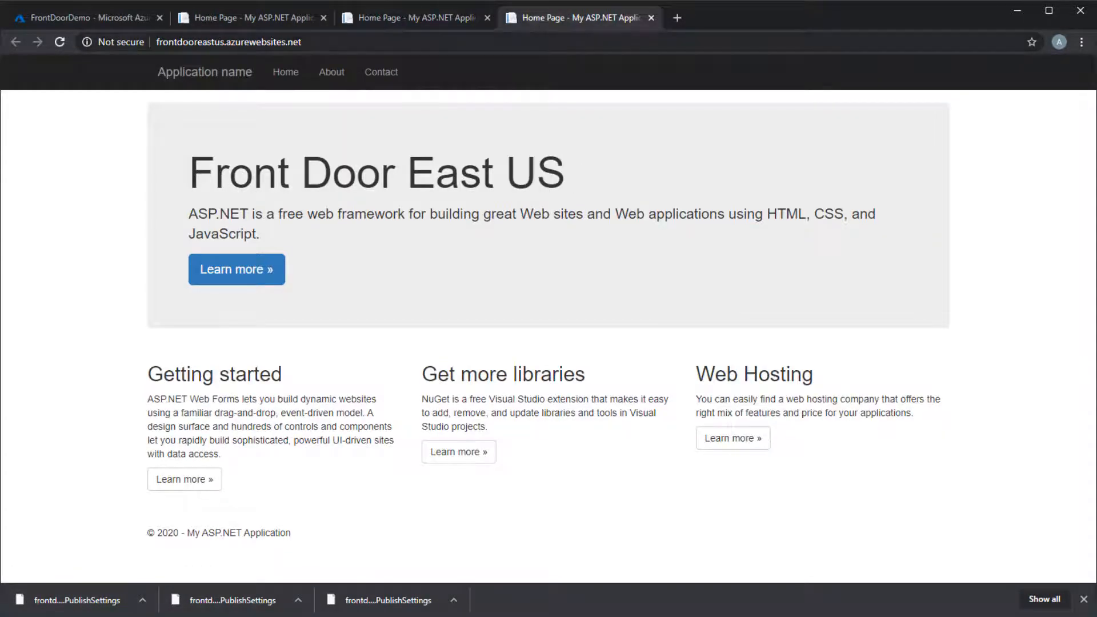
click(61, 42)
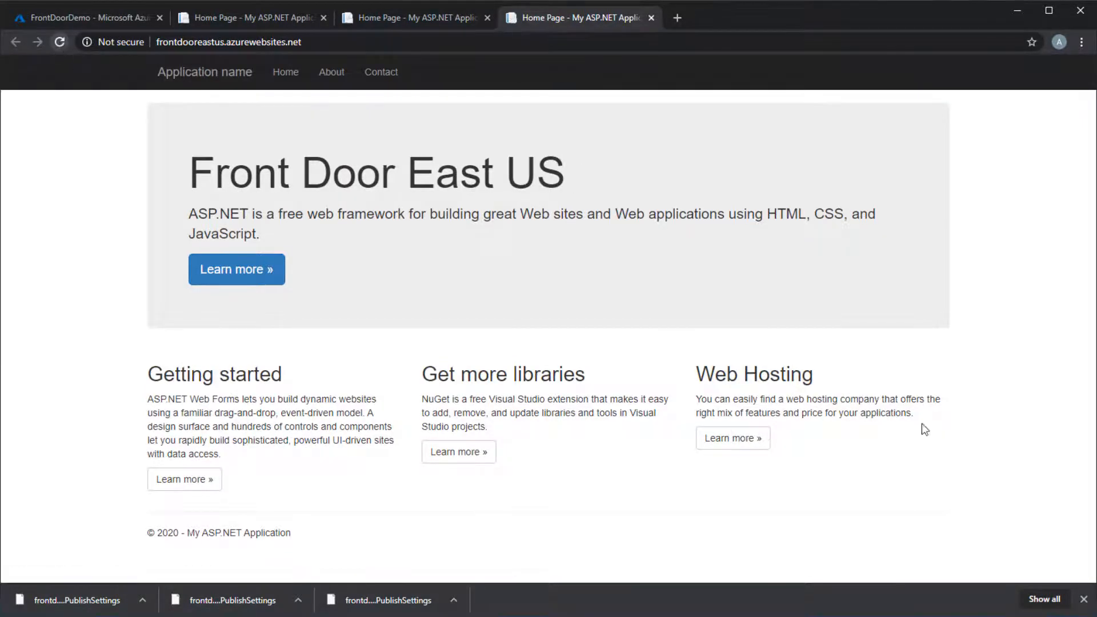
Step: In the Azure portal, start creating a Front Door in the FrontDoorDemo resource group and proceed to its configuration
key(ctrl+Tab)
click(214, 146)
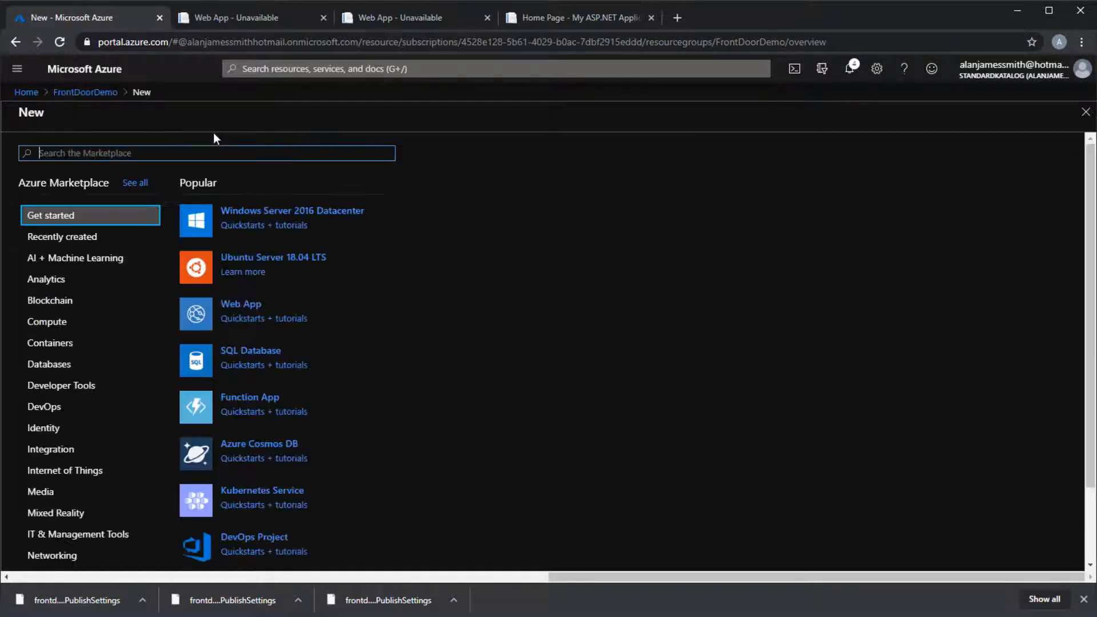
text(front)
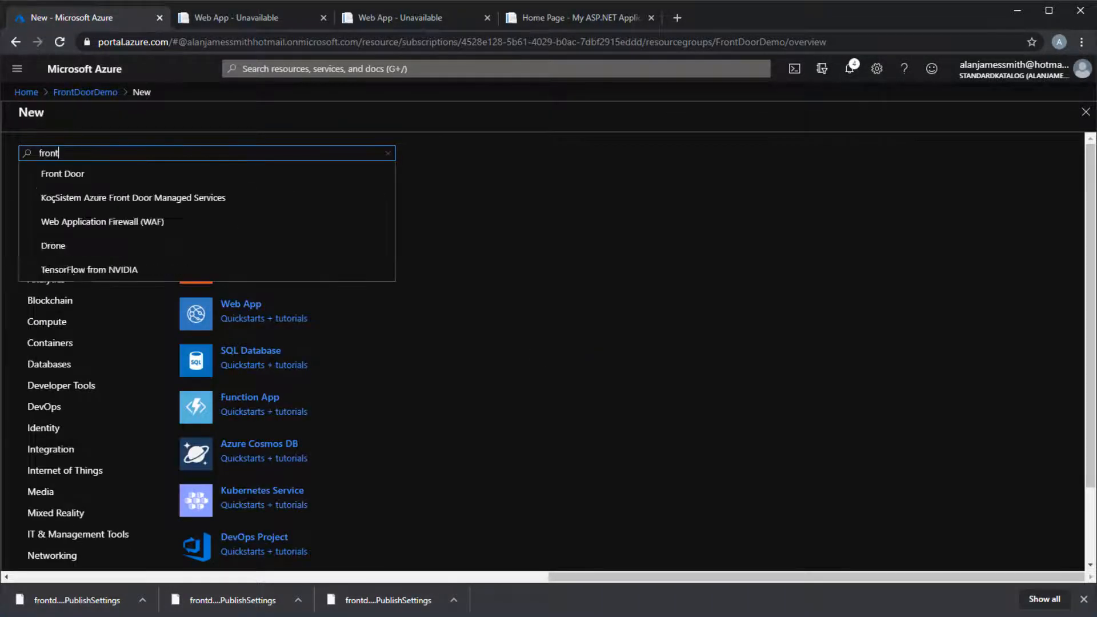
click(122, 174)
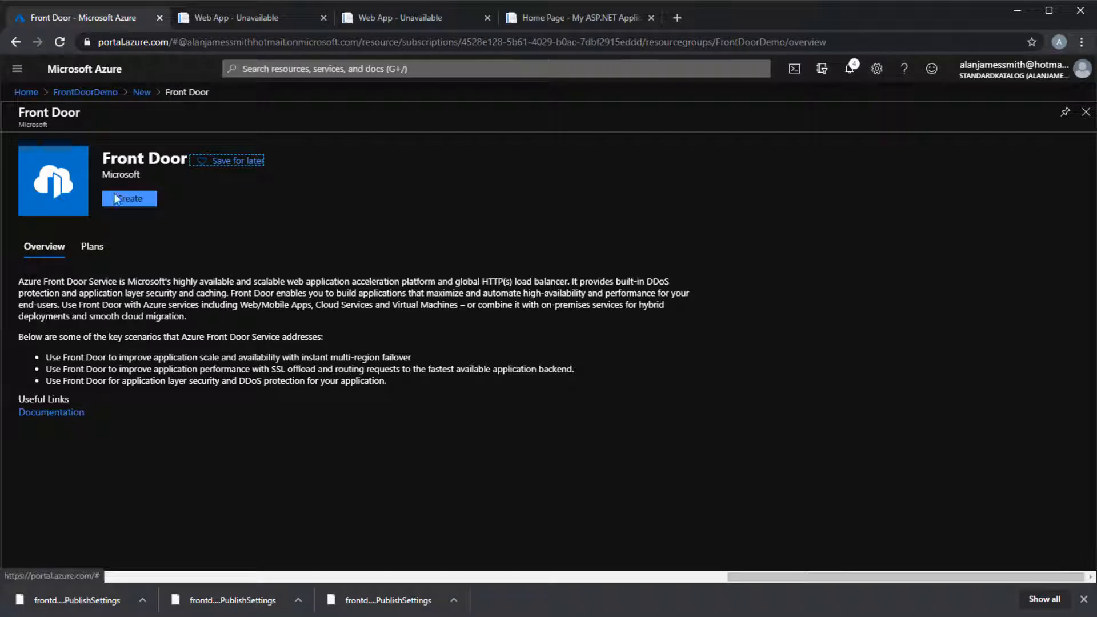
click(127, 198)
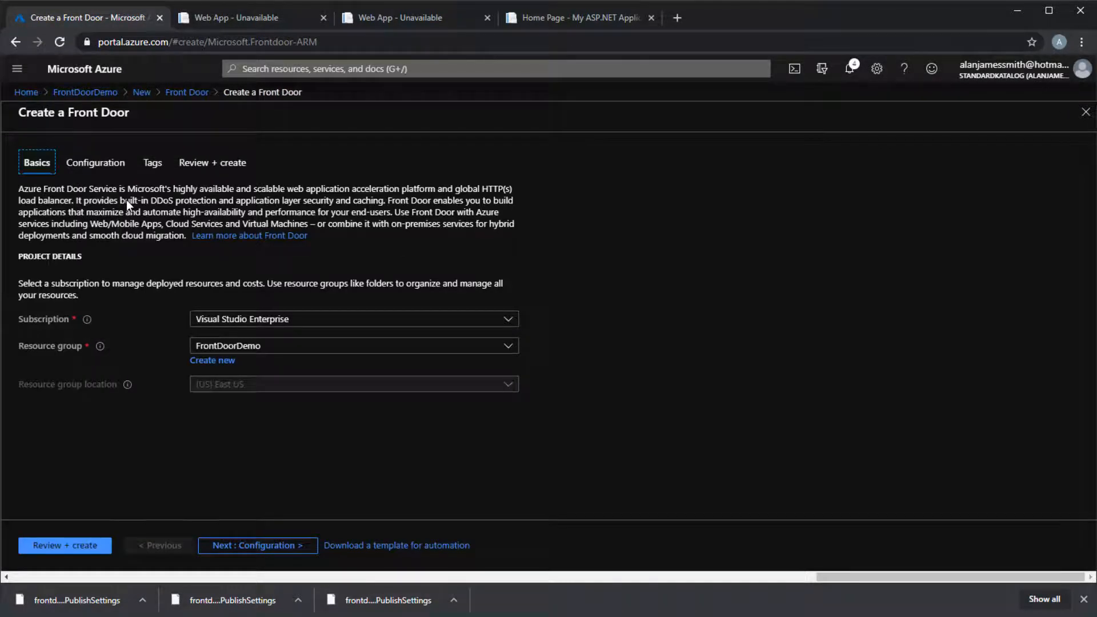
click(240, 546)
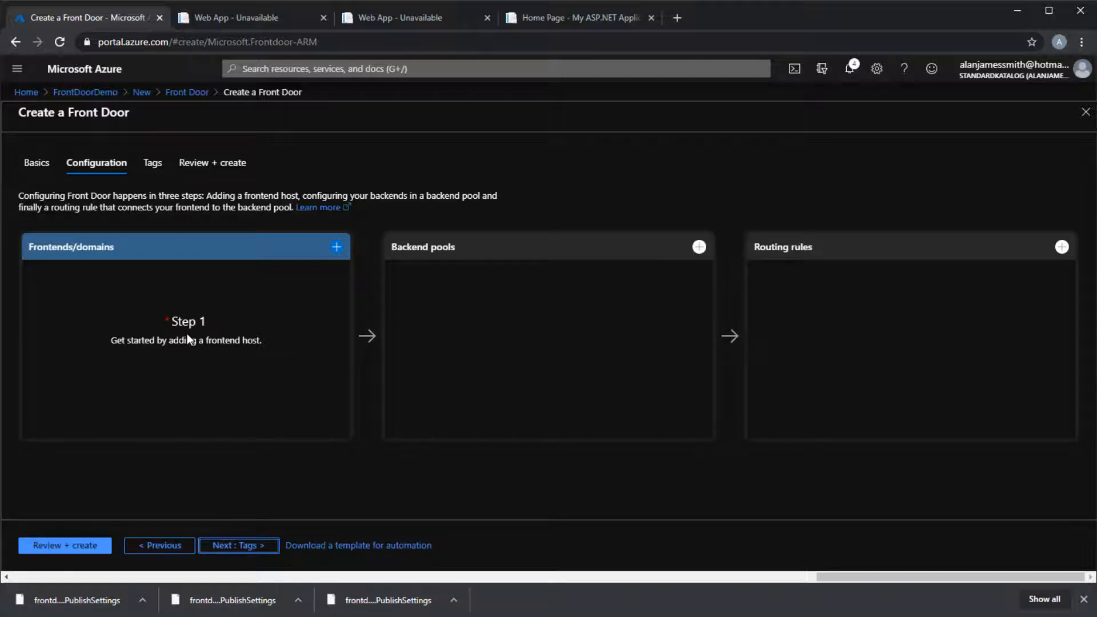
Step: Add a frontend host named alanfrontdoordemo to the Front Door, leaving session affinity and web application firewall disabled
click(337, 248)
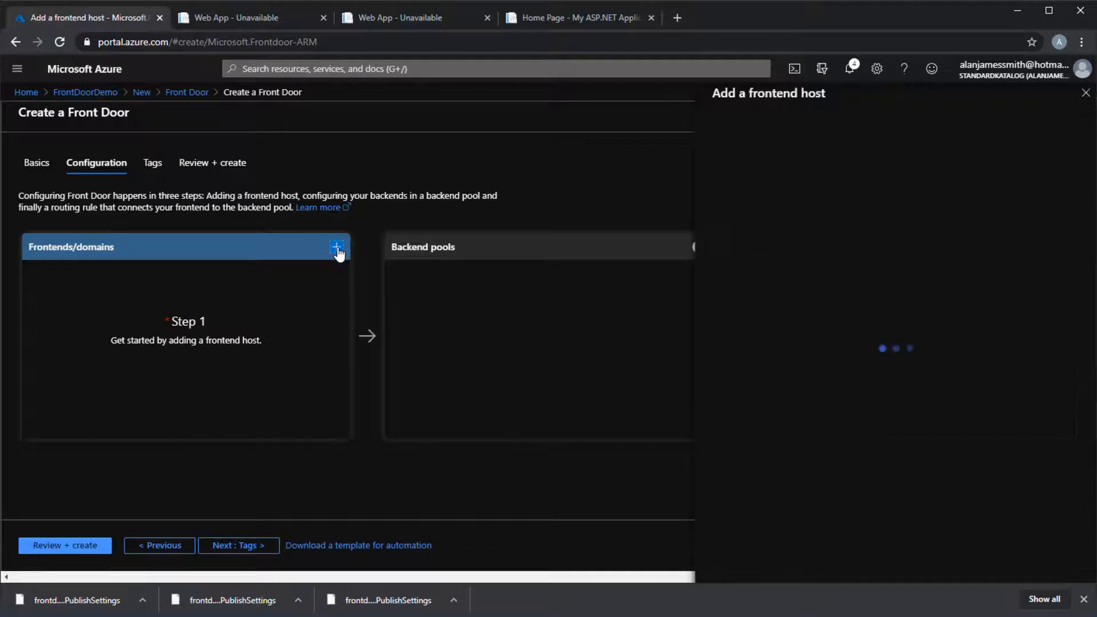
text(front)
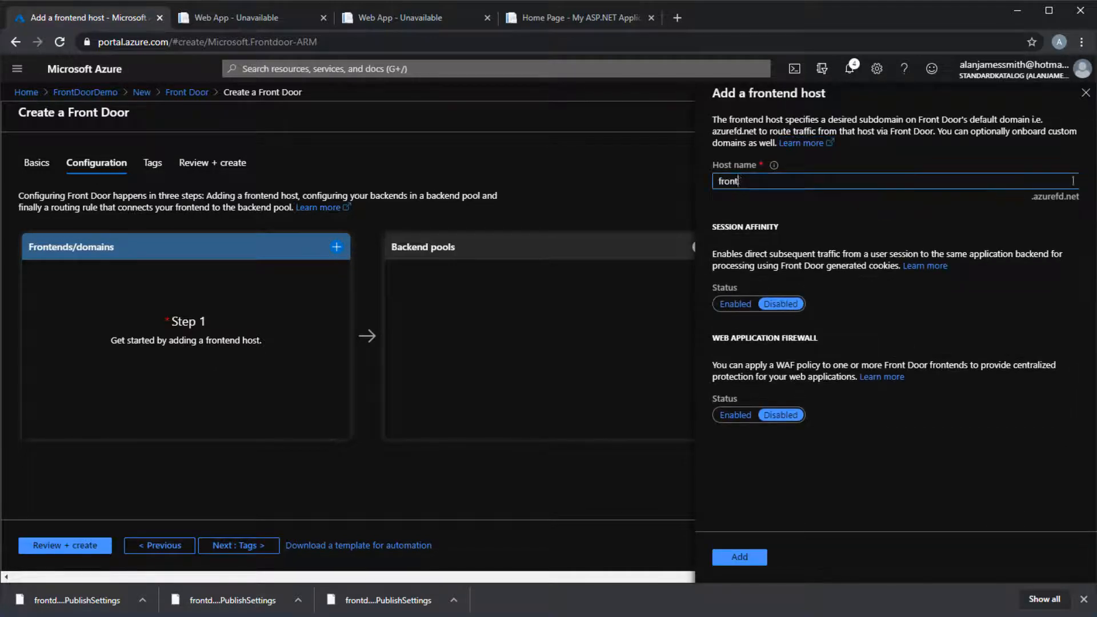
text(doordemo)
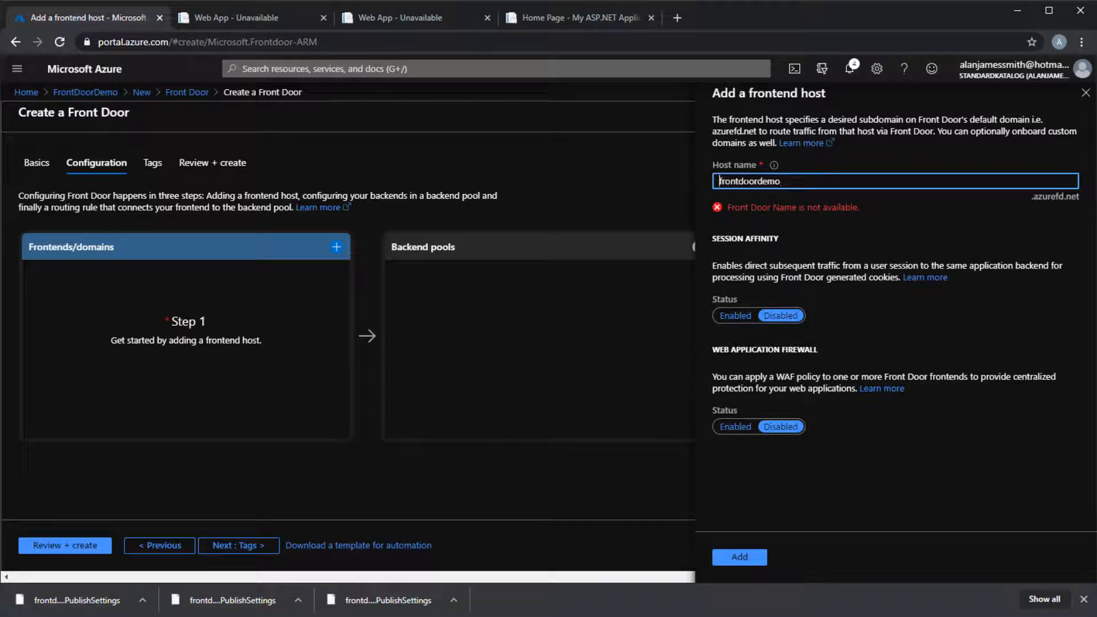
text(alan)
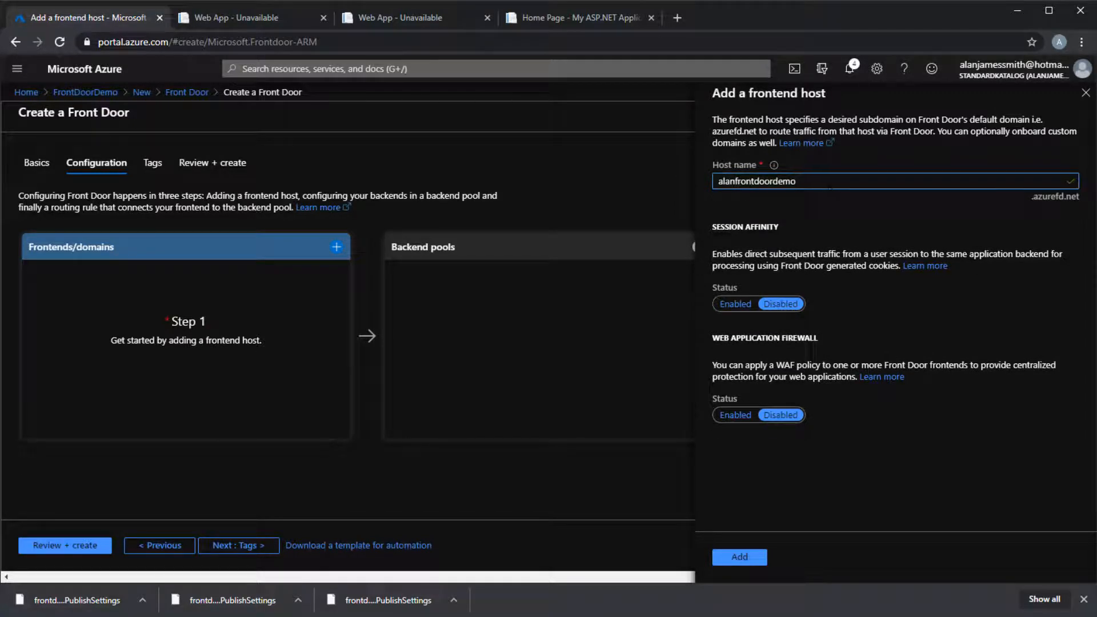
click(755, 562)
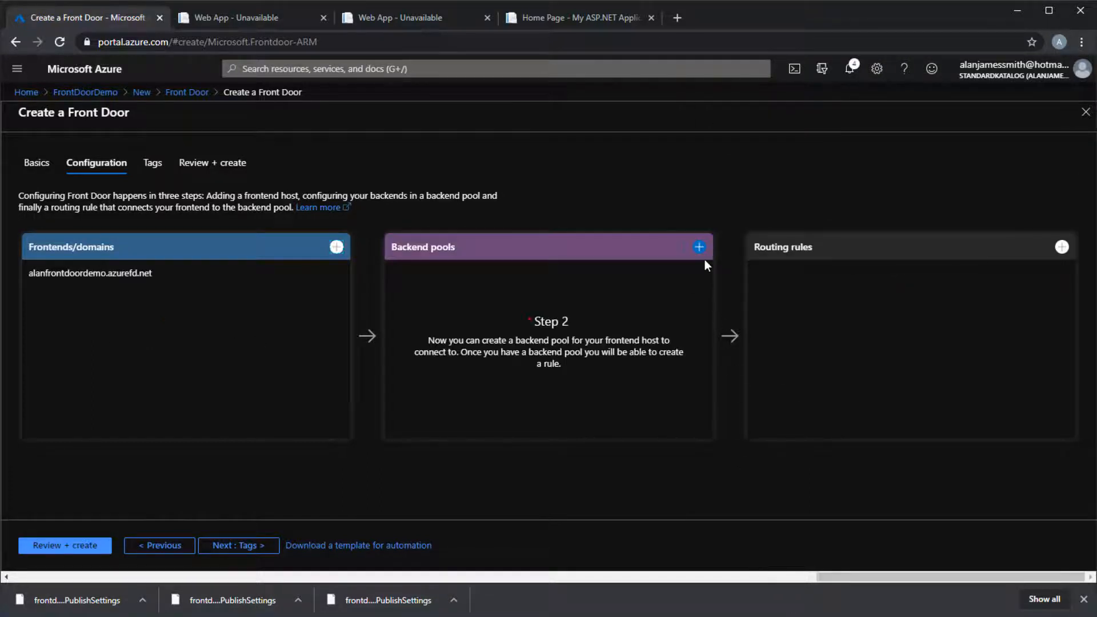
Step: Start a new backend pool for the Front Door and name it GlobalWeb
click(700, 248)
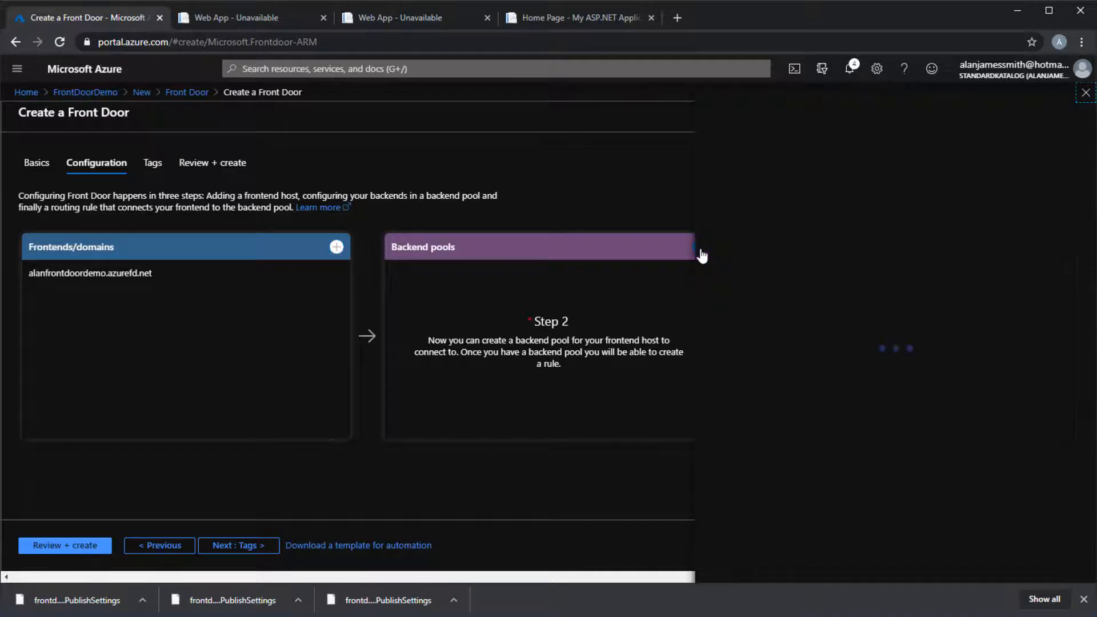
click(747, 171)
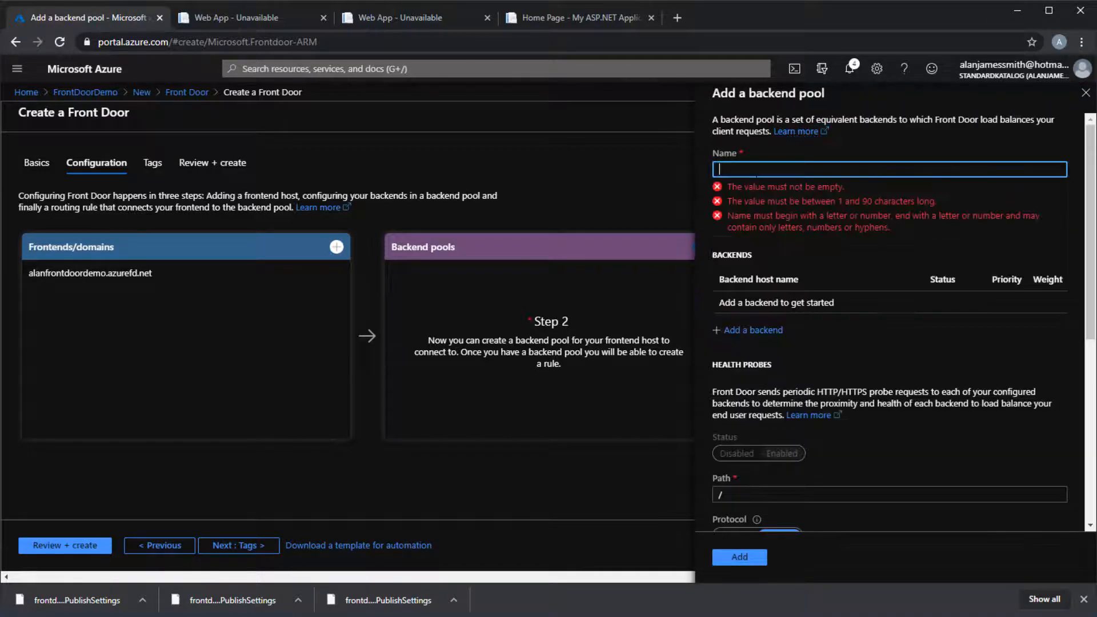
text(GlobalWeb)
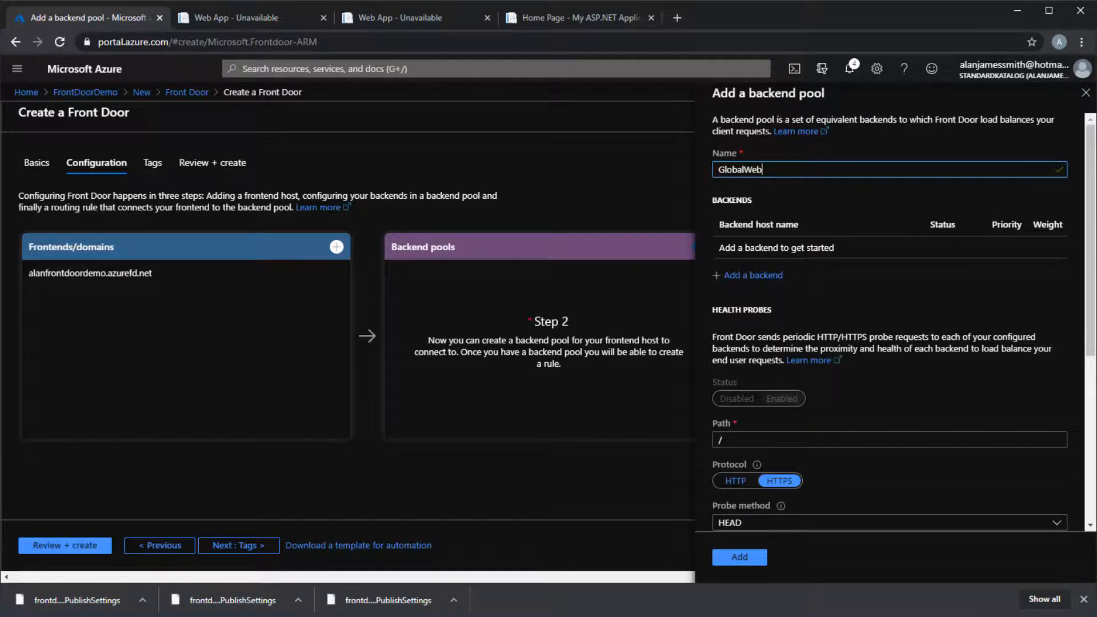
Step: Add an App service backend to the GlobalWeb pool with host name frontdooreastasia.azurewebsites.net, priority 1 and weight 33
click(768, 276)
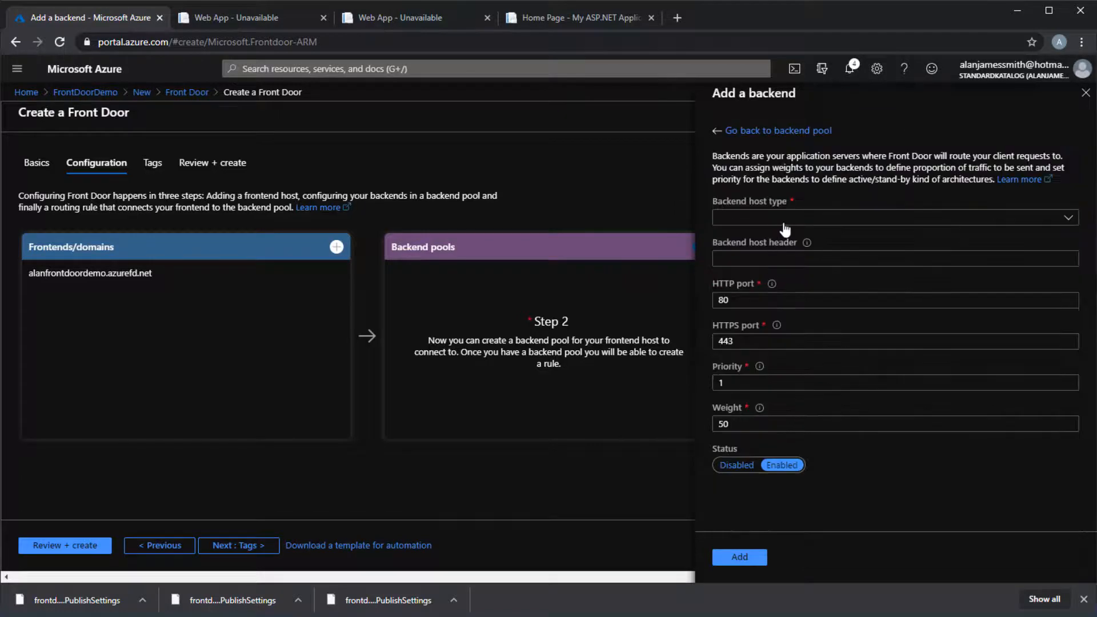
click(784, 223)
click(762, 238)
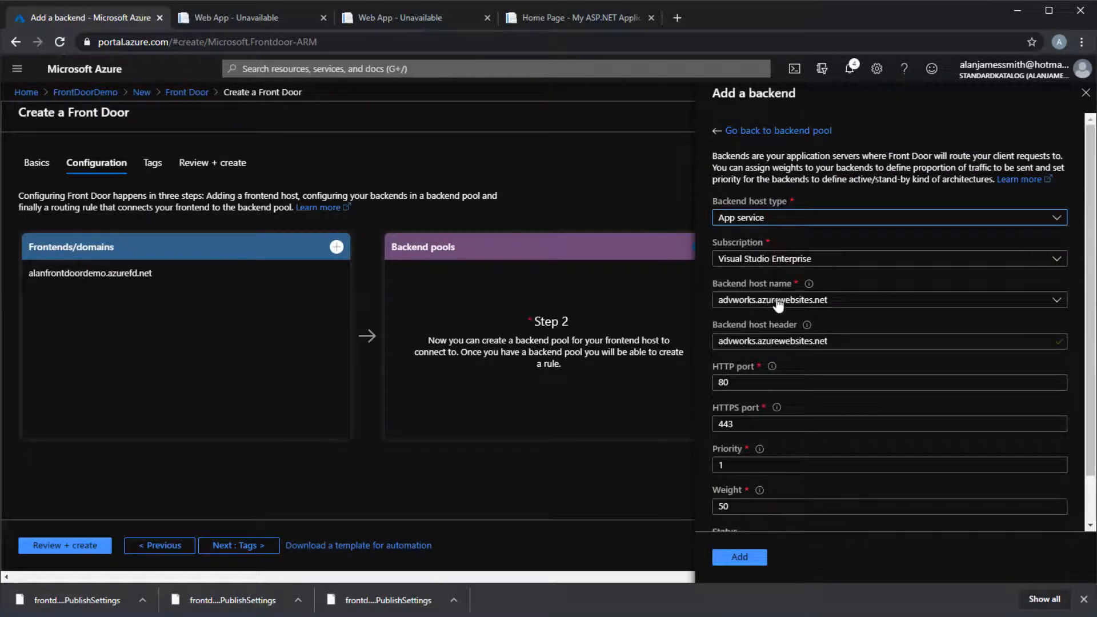
click(844, 303)
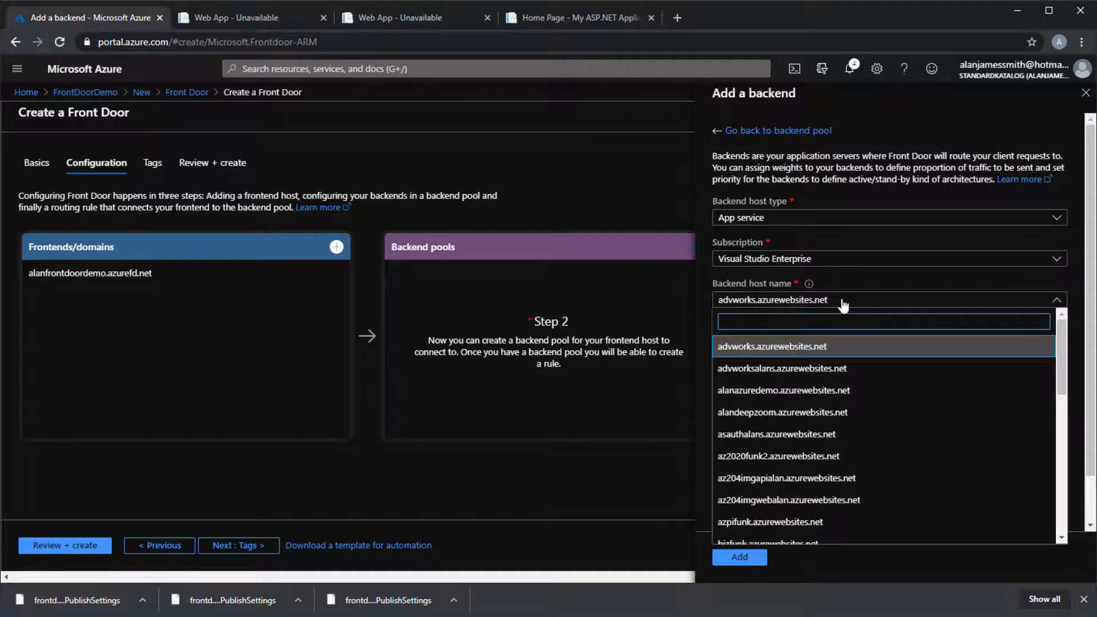
text(fr)
click(819, 349)
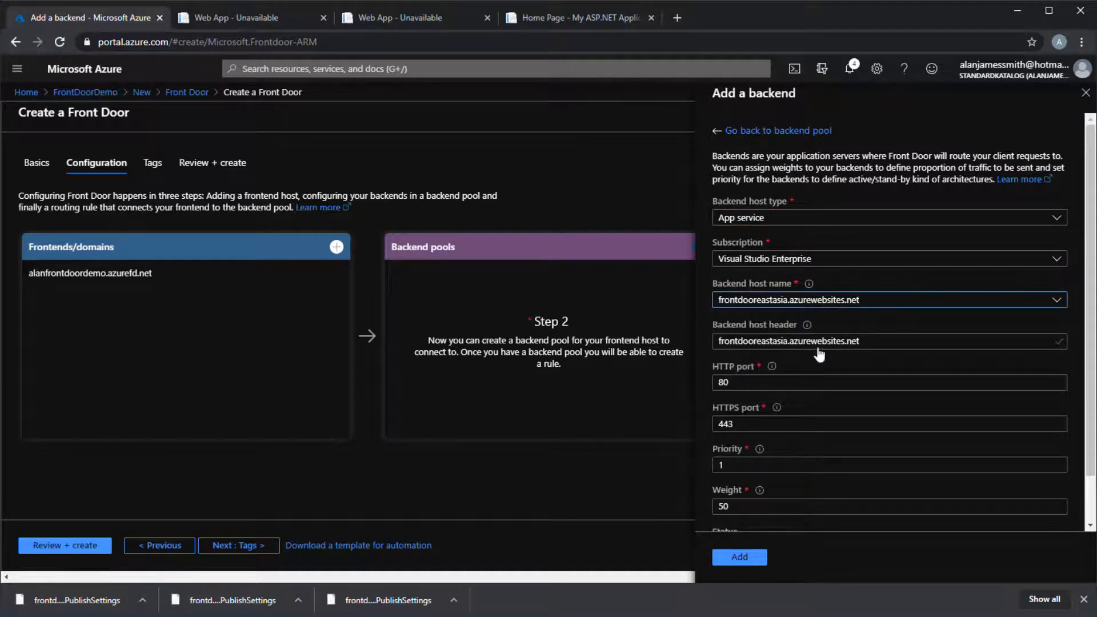
scroll(819, 353, down, 1)
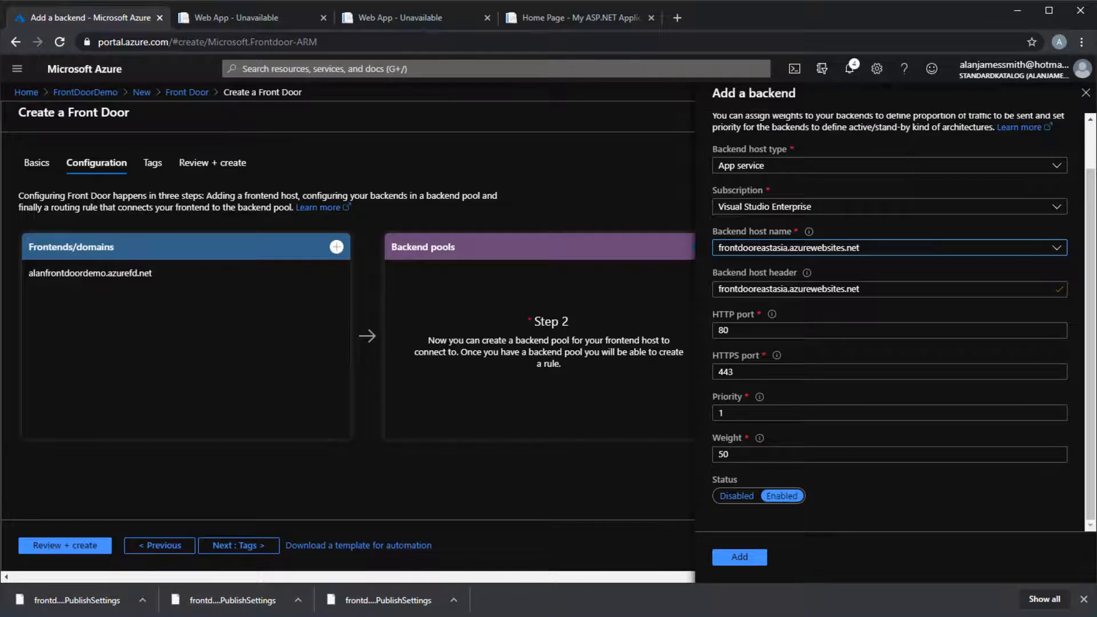
double_click(776, 456)
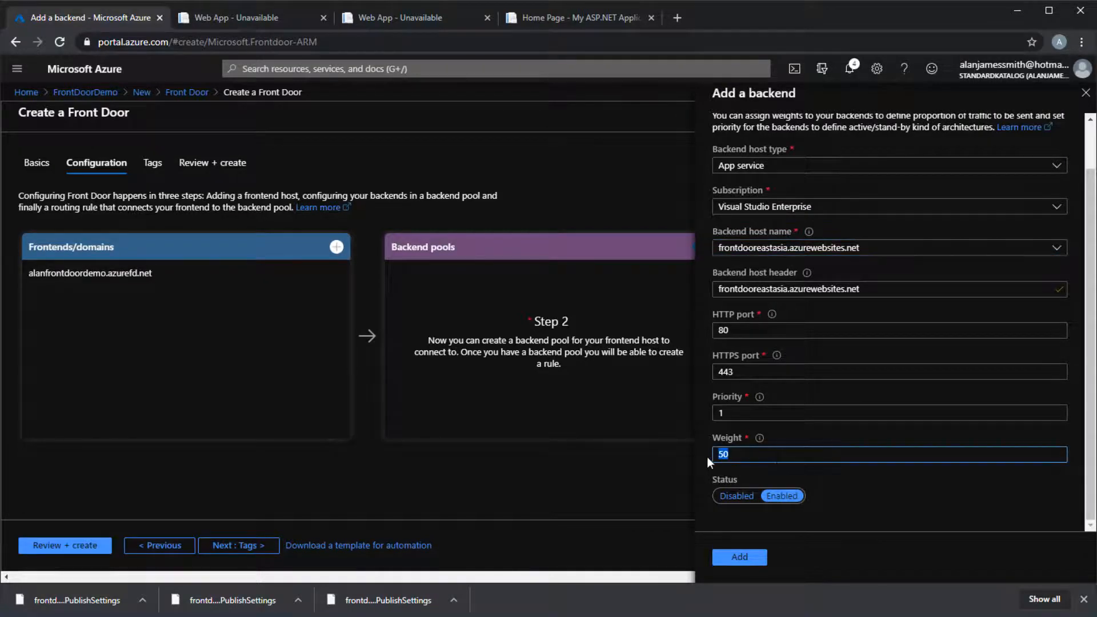
text(33)
click(755, 566)
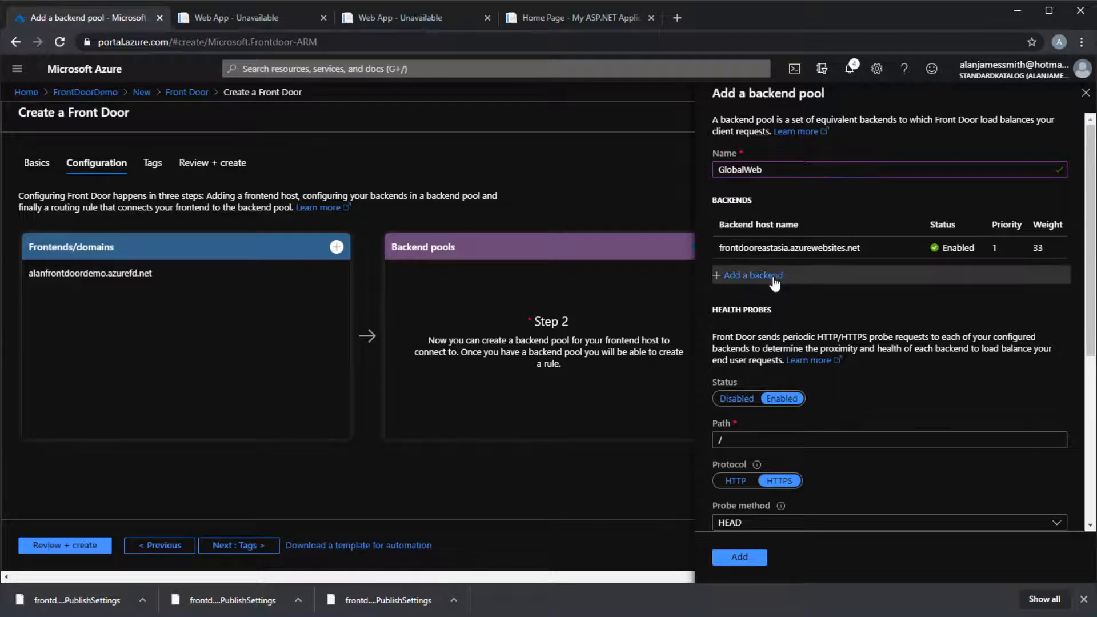
Step: Add an App service backend to the GlobalWeb pool with host name frontdooreastus.azurewebsites.net and weight 33
click(778, 278)
click(760, 227)
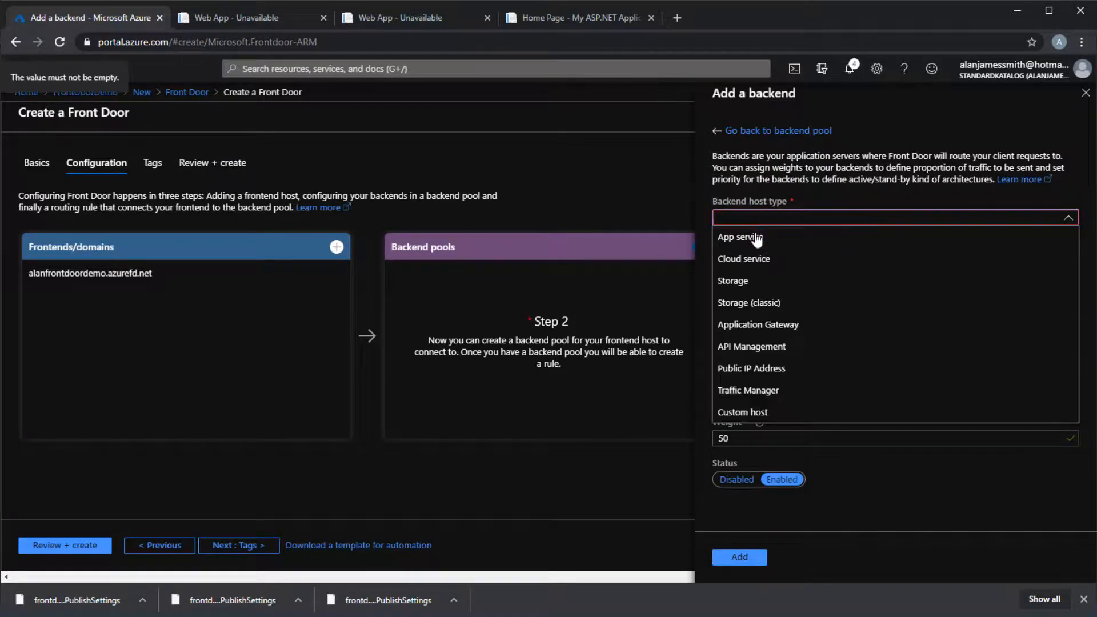
click(760, 238)
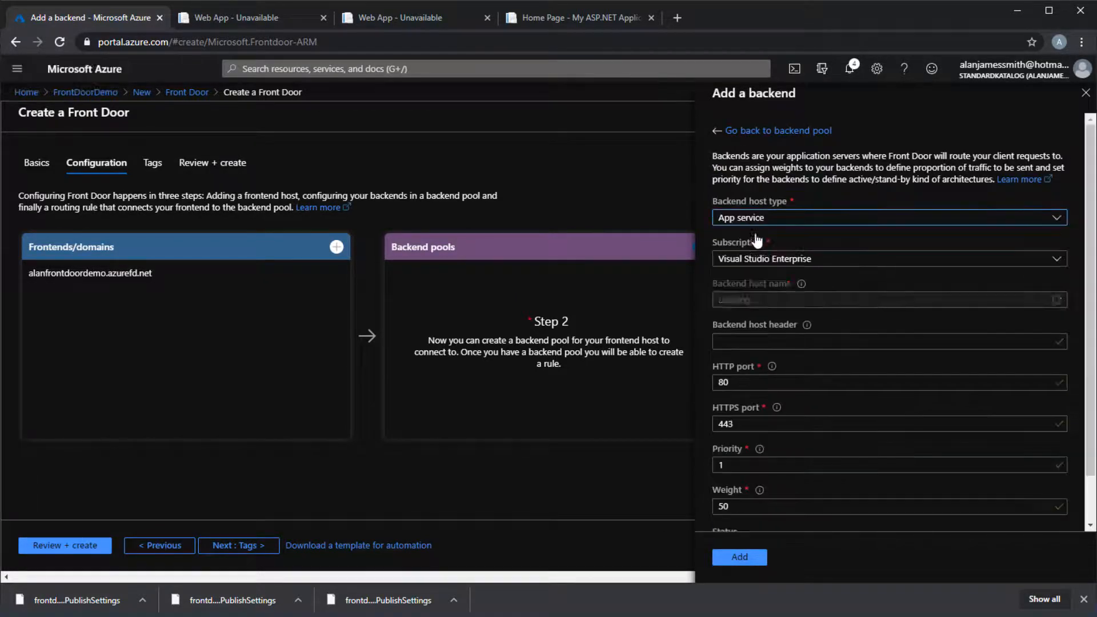
click(871, 303)
text(fr)
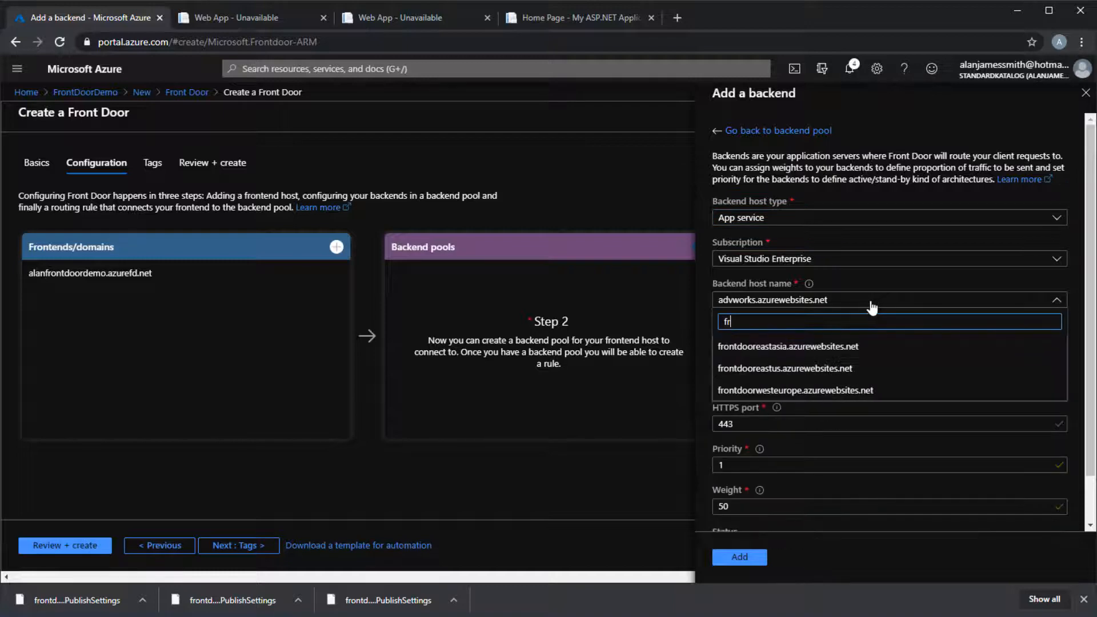
click(823, 368)
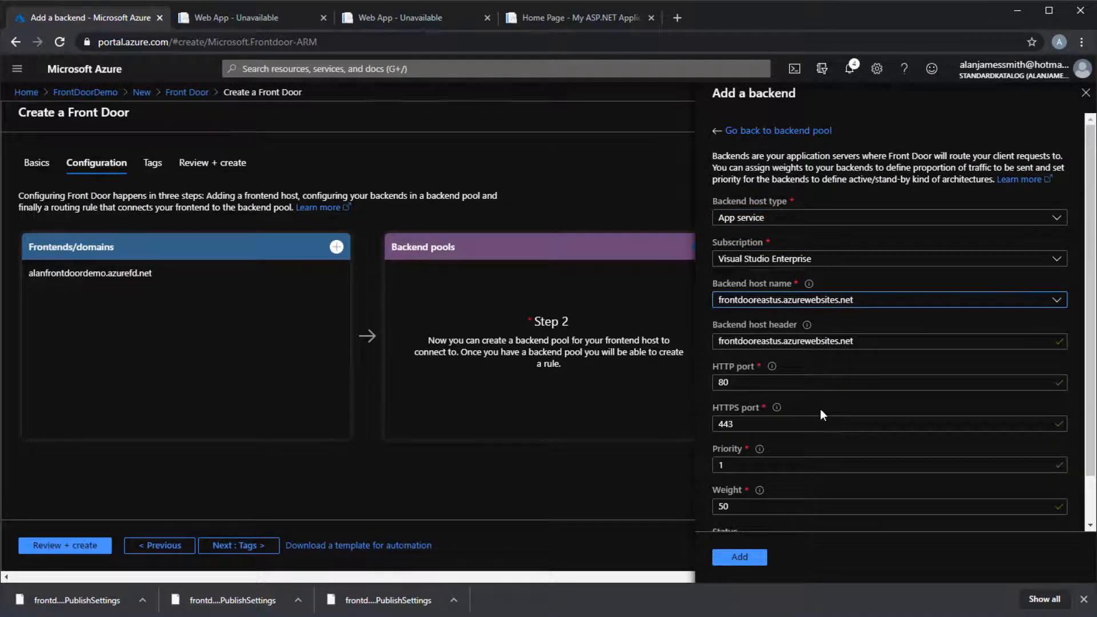
double_click(724, 506)
text(33)
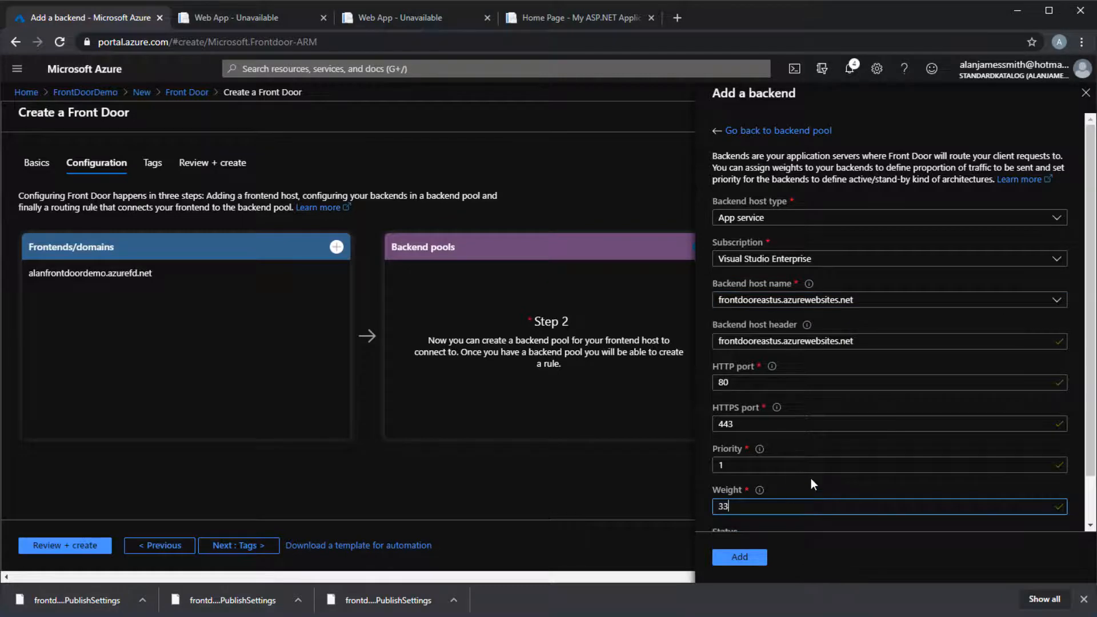
scroll(767, 534, down, 1)
click(760, 559)
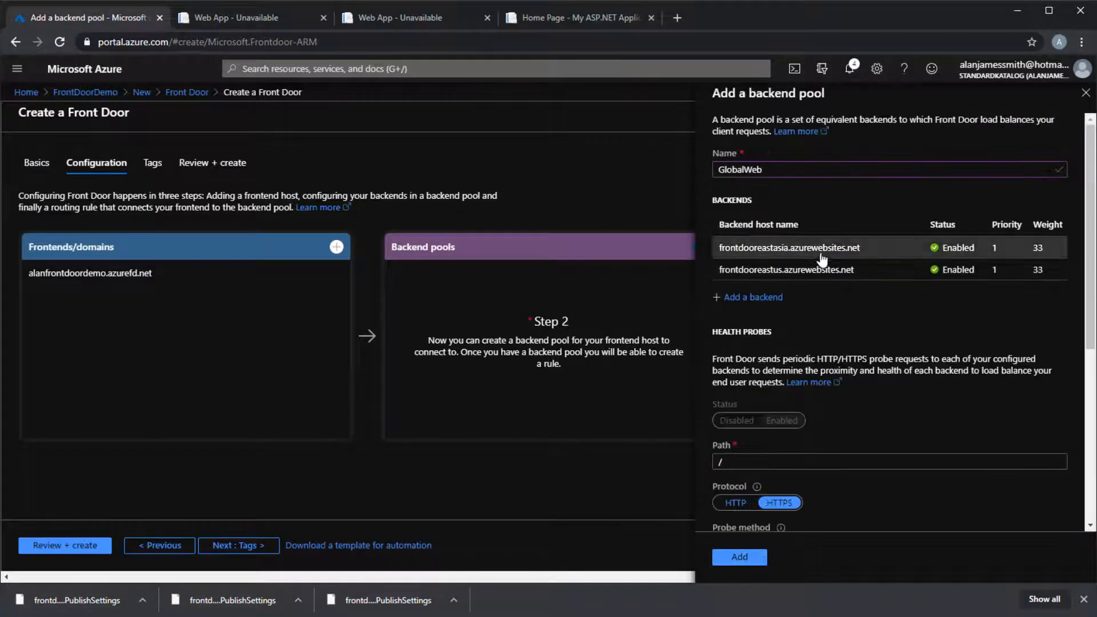
Step: Add an App service backend to the GlobalWeb pool with host name frontdoorwesteurope.azurewebsites.net and weight 34
click(758, 300)
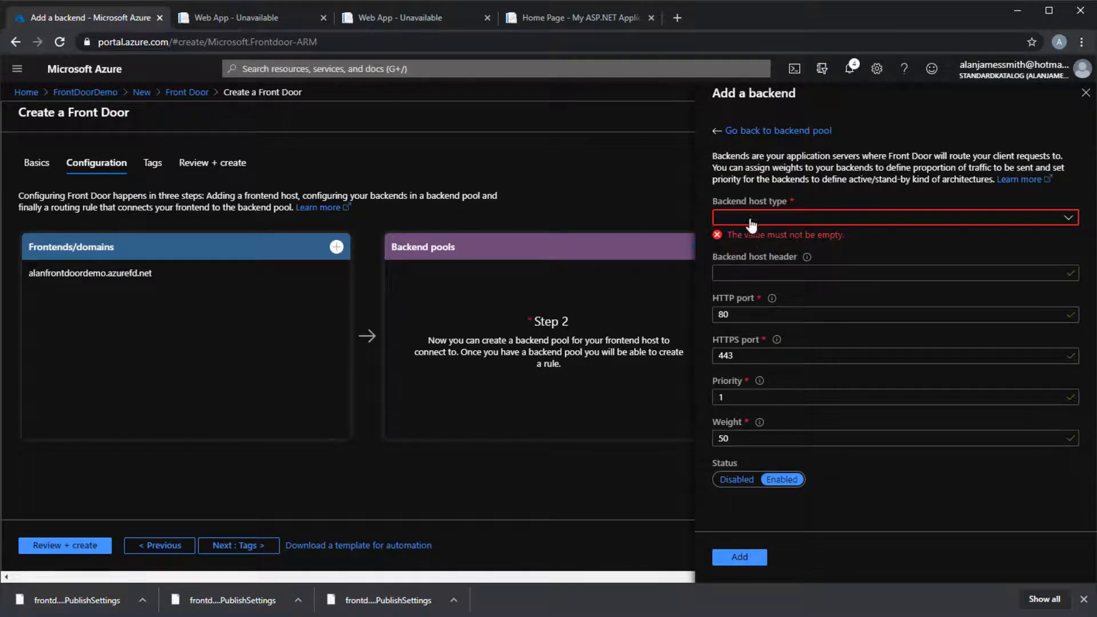
click(749, 220)
click(748, 236)
click(762, 306)
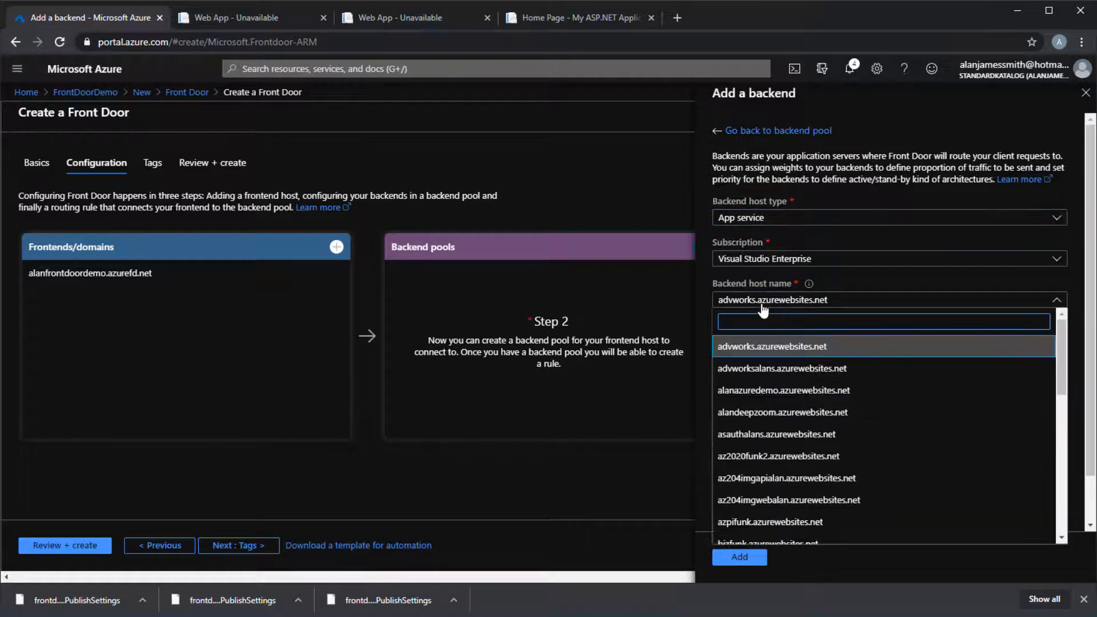
text(fr)
click(777, 391)
double_click(737, 507)
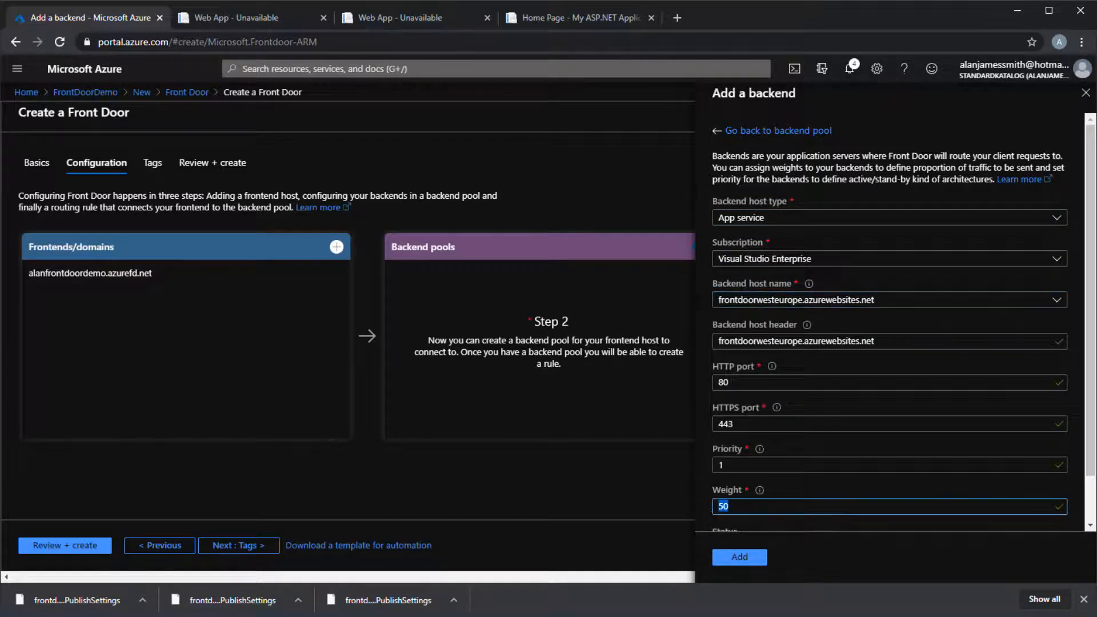
text(34)
click(740, 557)
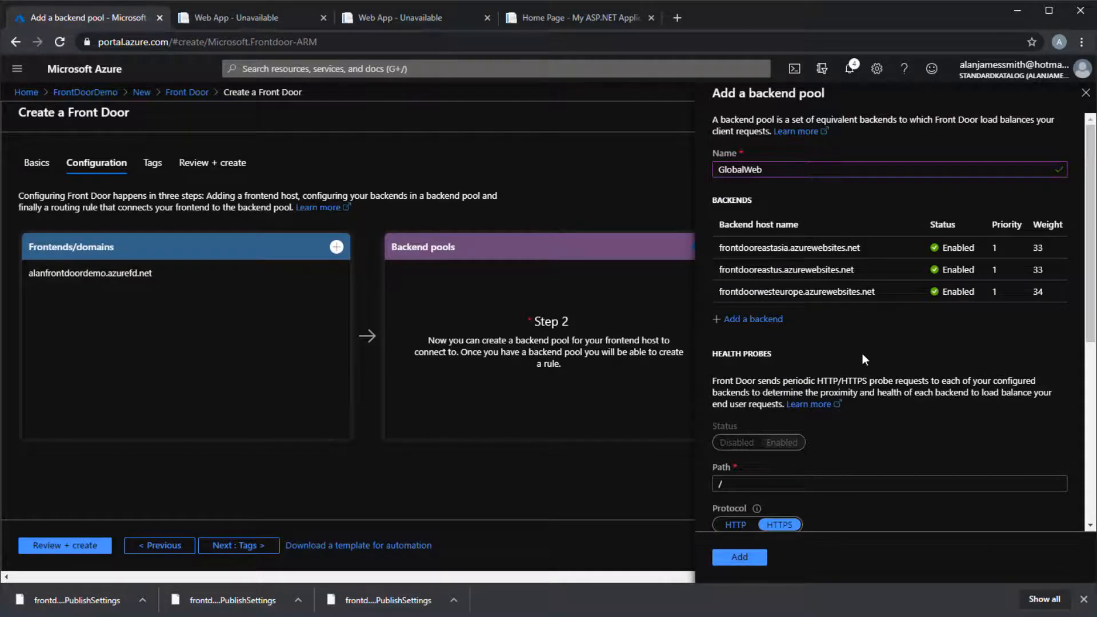
Step: Set the pool's health probe interval to 5 seconds and add the GlobalWeb backend pool to the Front Door
scroll(862, 353, down, 5)
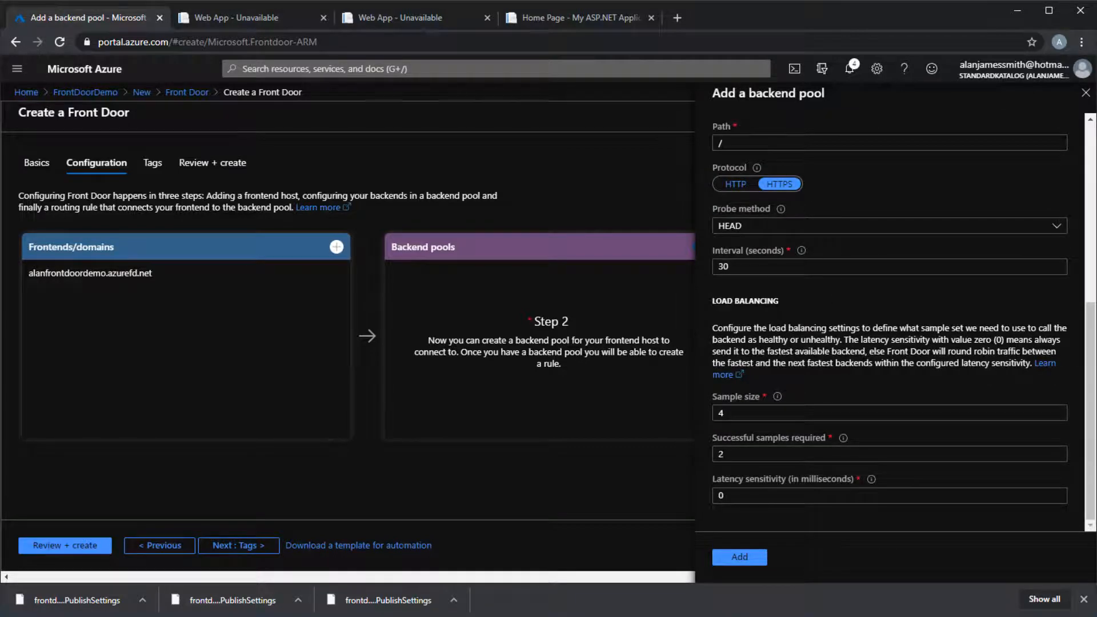
drag(736, 267, 708, 268)
text(5)
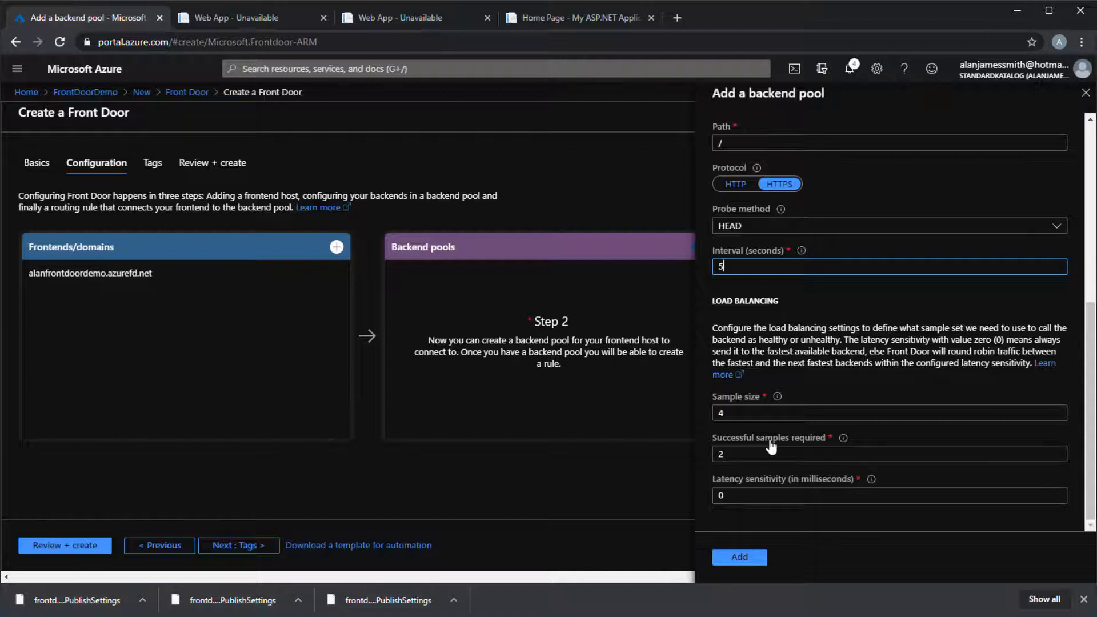
click(750, 559)
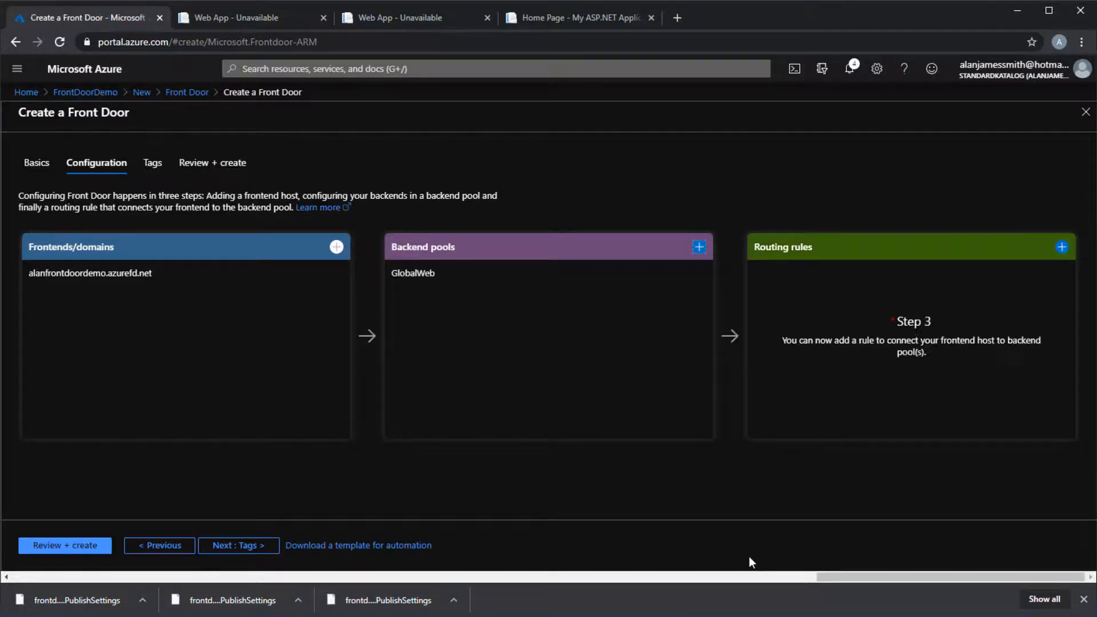
Step: Add a routing rule named DefaultRule that forwards all paths from the frontend host to the GlobalWeb pool over HTTPS only
click(1062, 248)
text(DefaultRule)
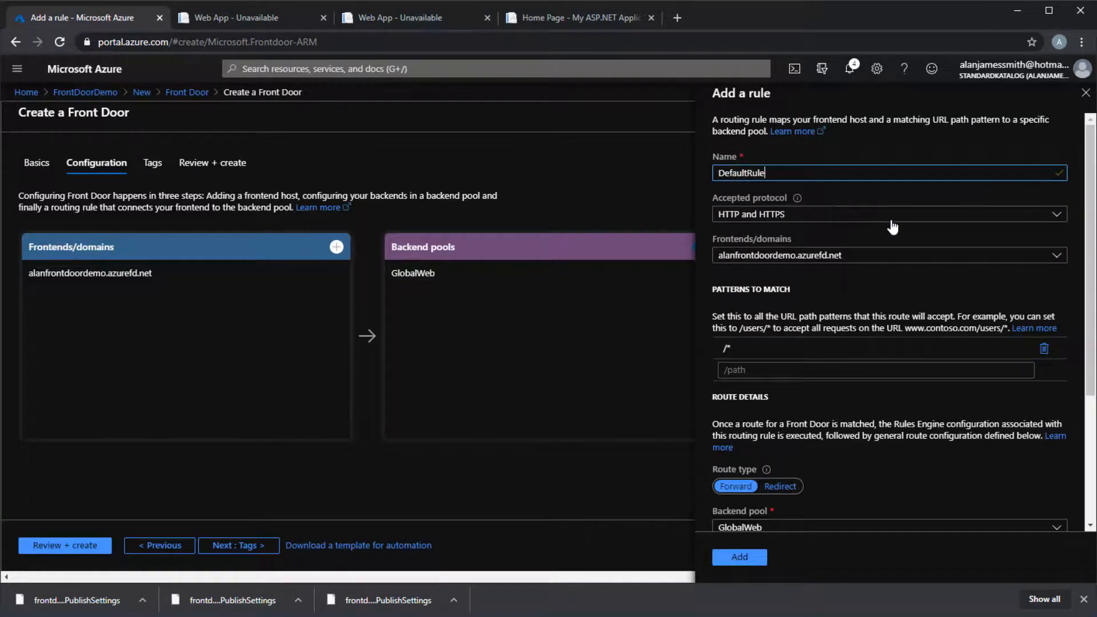
scroll(890, 224, down, 2)
scroll(890, 225, down, 1)
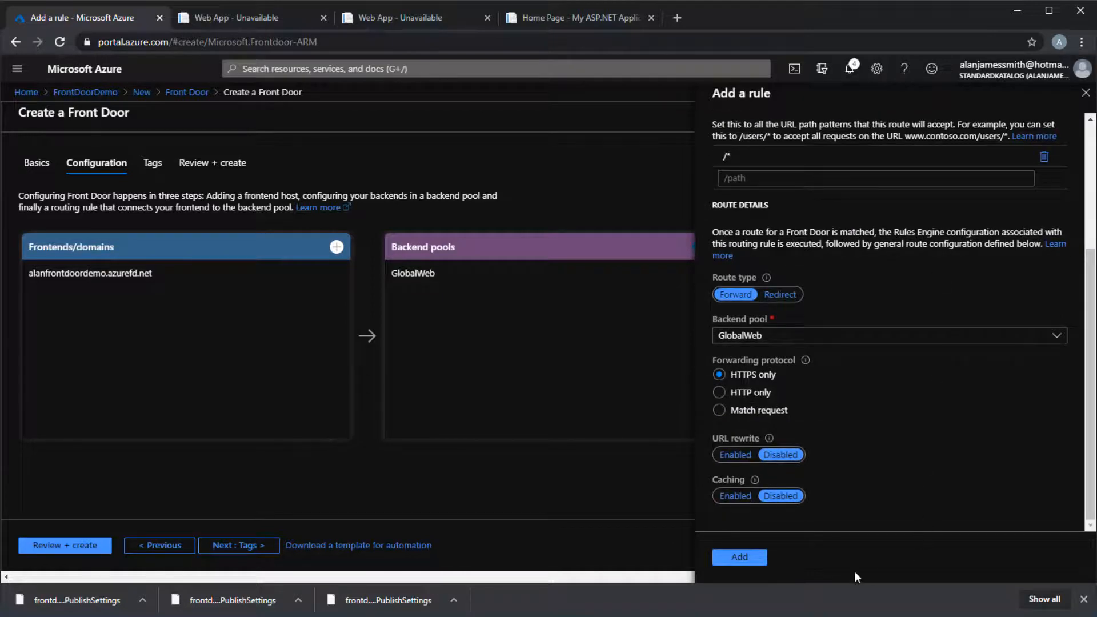
click(739, 558)
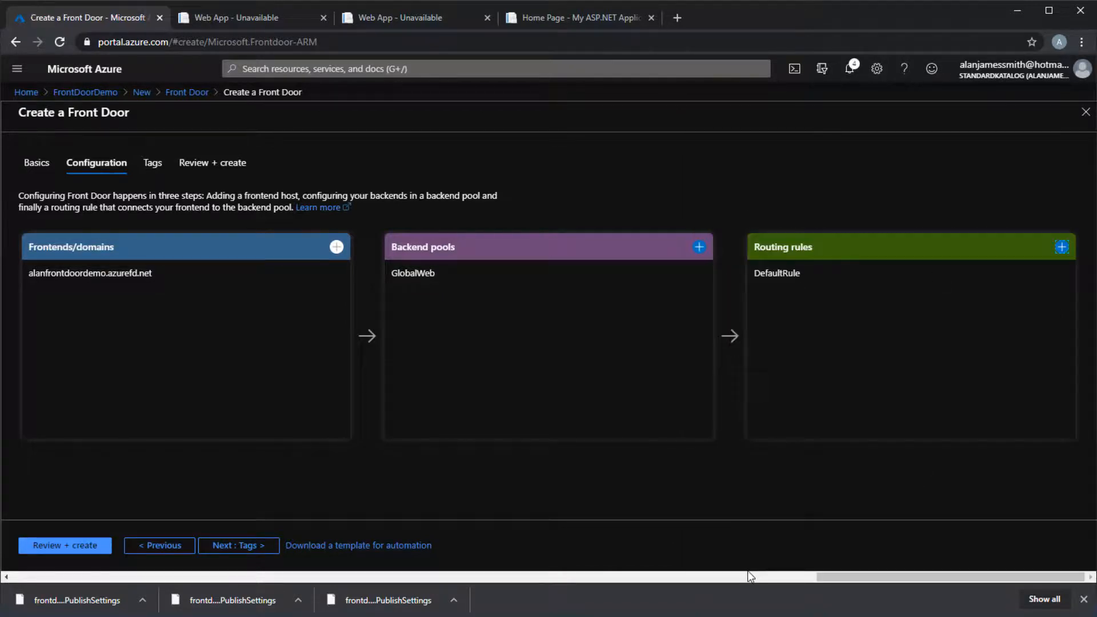
Step: Validate and create the Front Door, and open the deployed resource
click(84, 547)
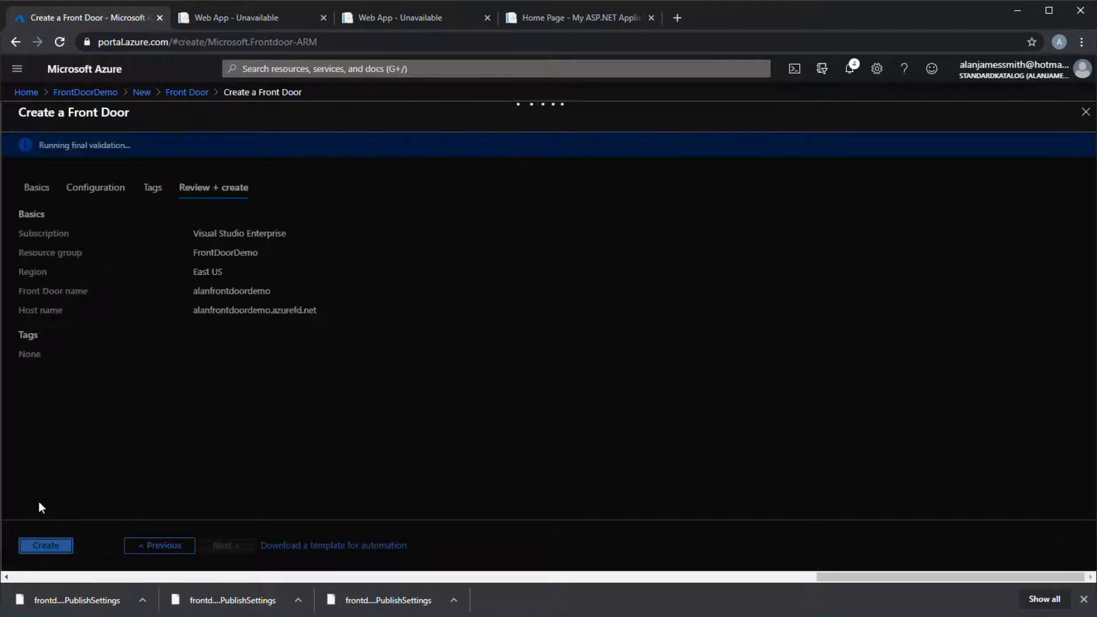
click(40, 547)
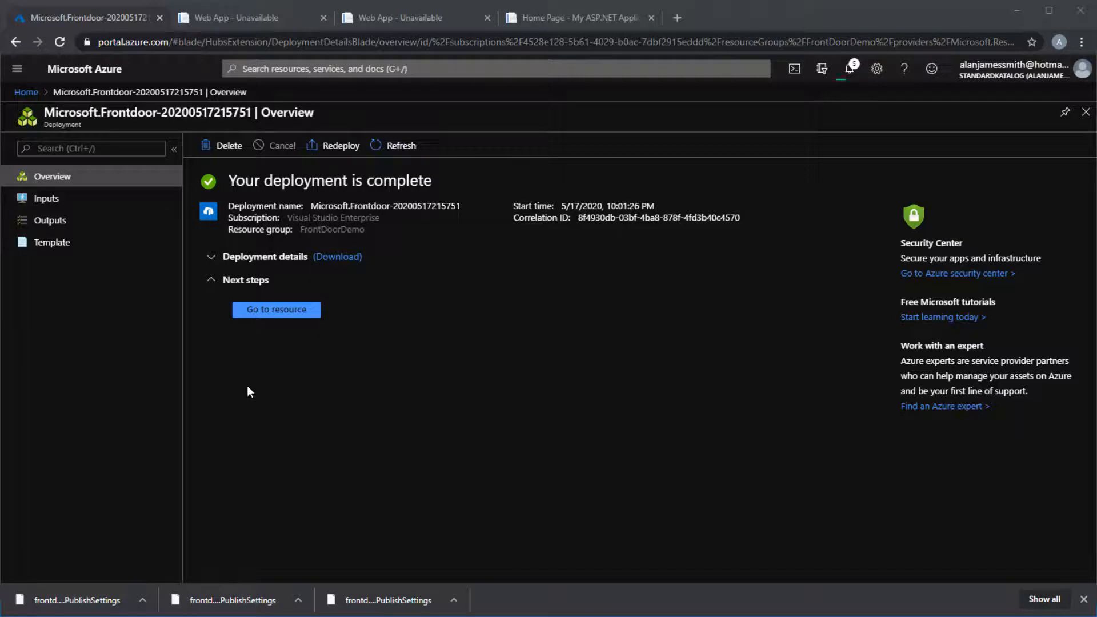
click(259, 310)
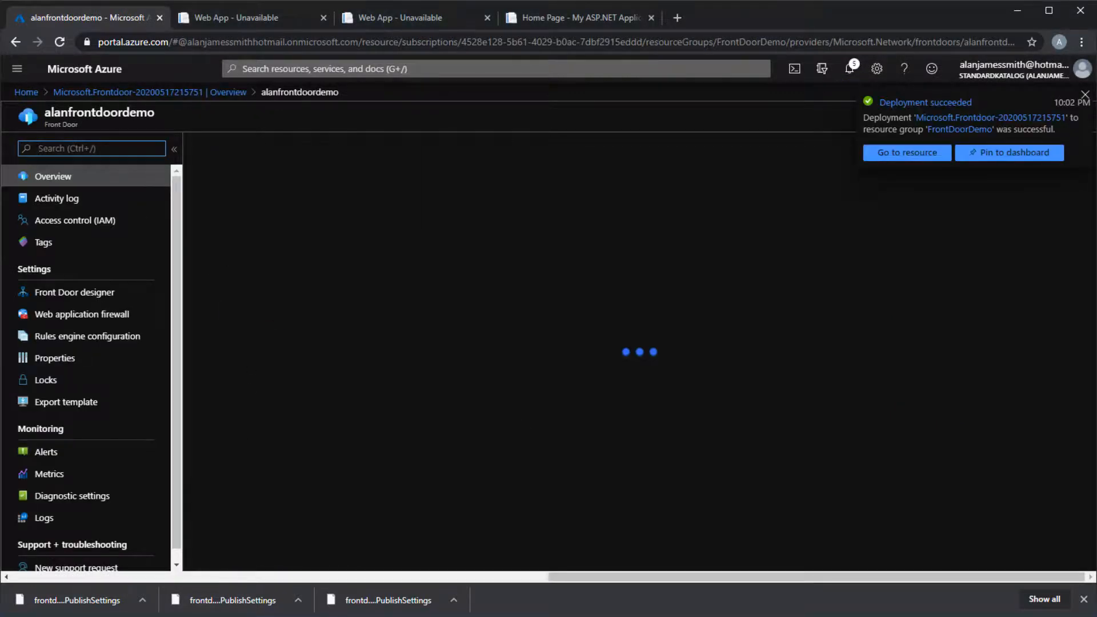
Step: Open the Front Door's frontend host site and reload it to check which region serves the page
click(787, 175)
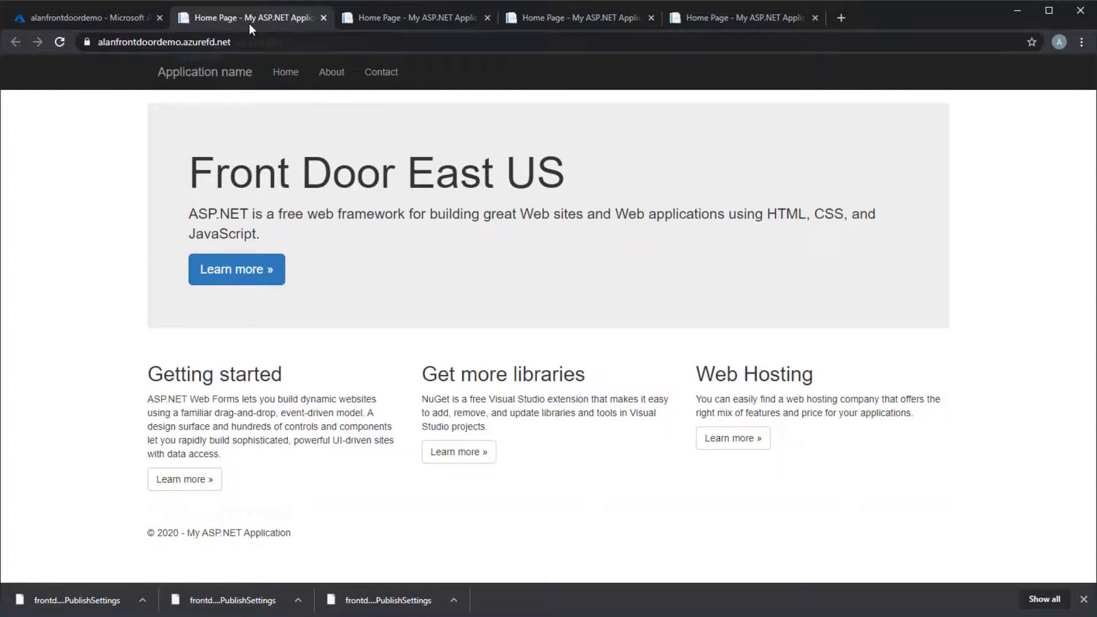
click(60, 42)
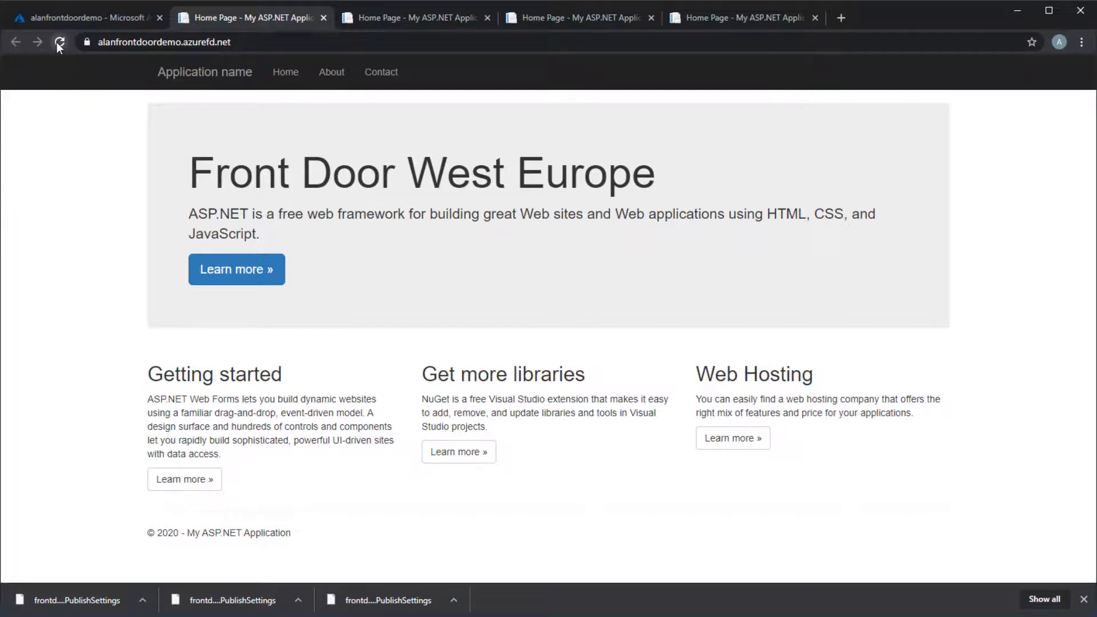
click(57, 42)
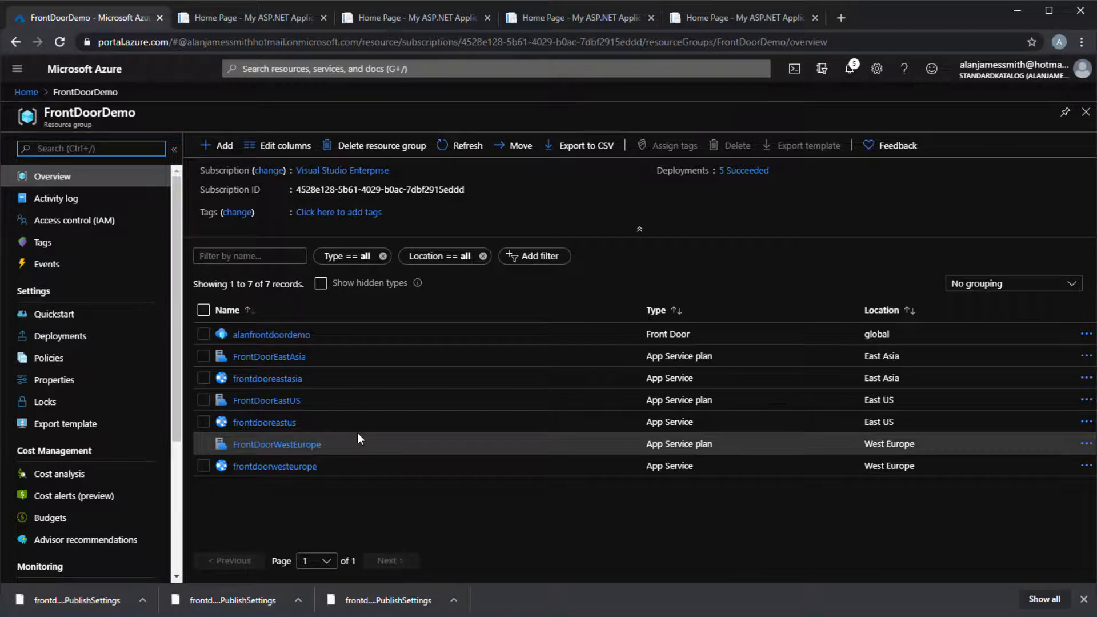
Step: Stop the frontdoorwesteurope web app from the FrontDoorDemo resource group and reload its own site to check its availability
click(292, 471)
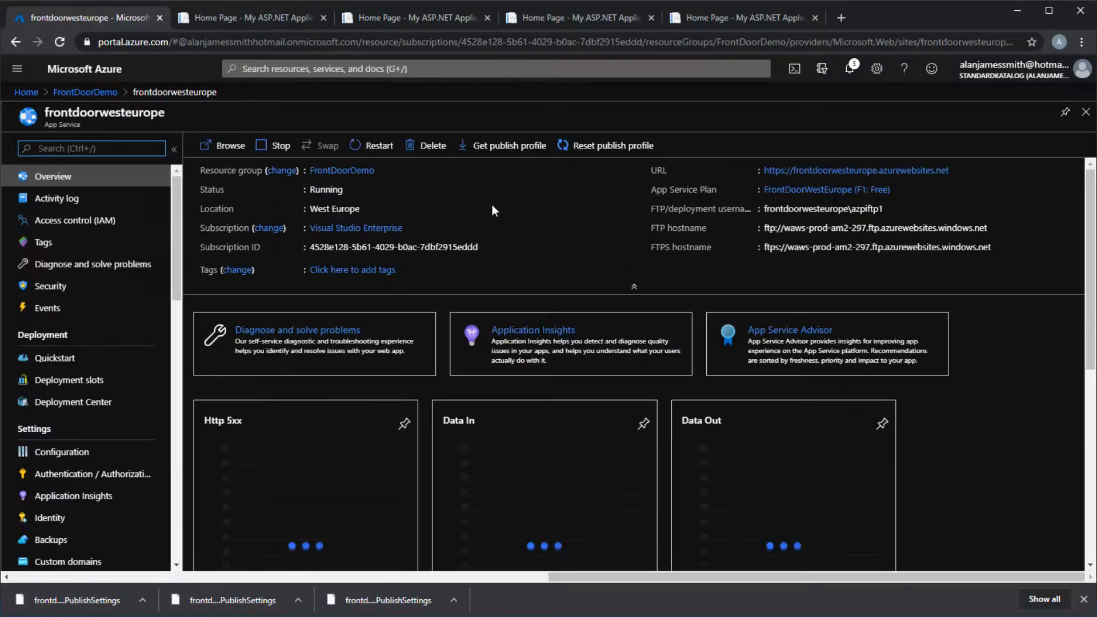
click(266, 152)
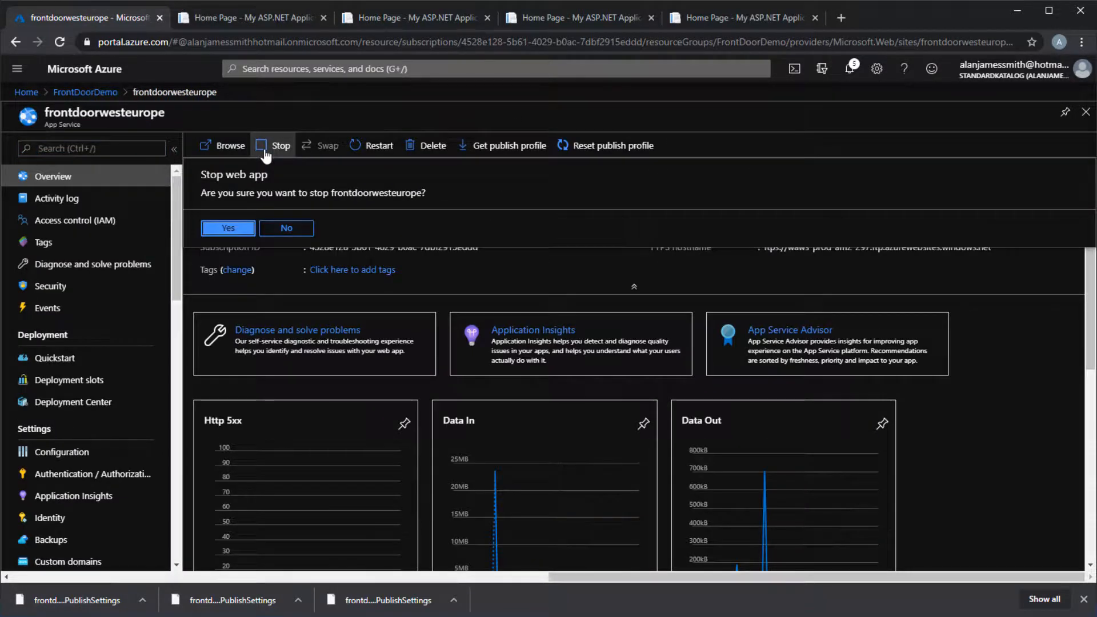
click(210, 228)
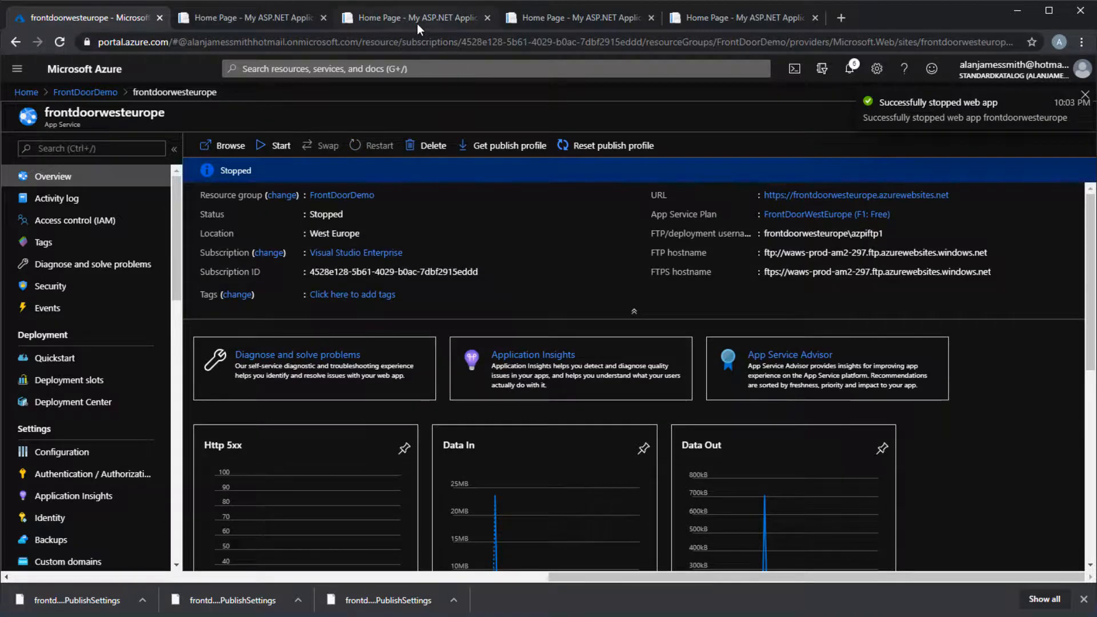
click(418, 23)
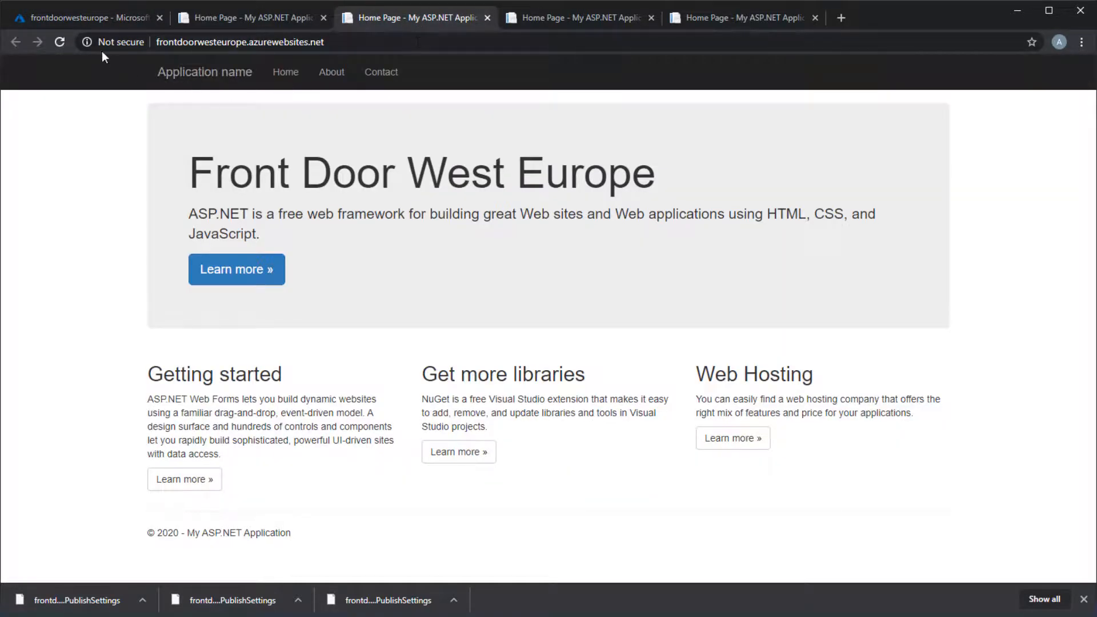
click(60, 42)
click(59, 42)
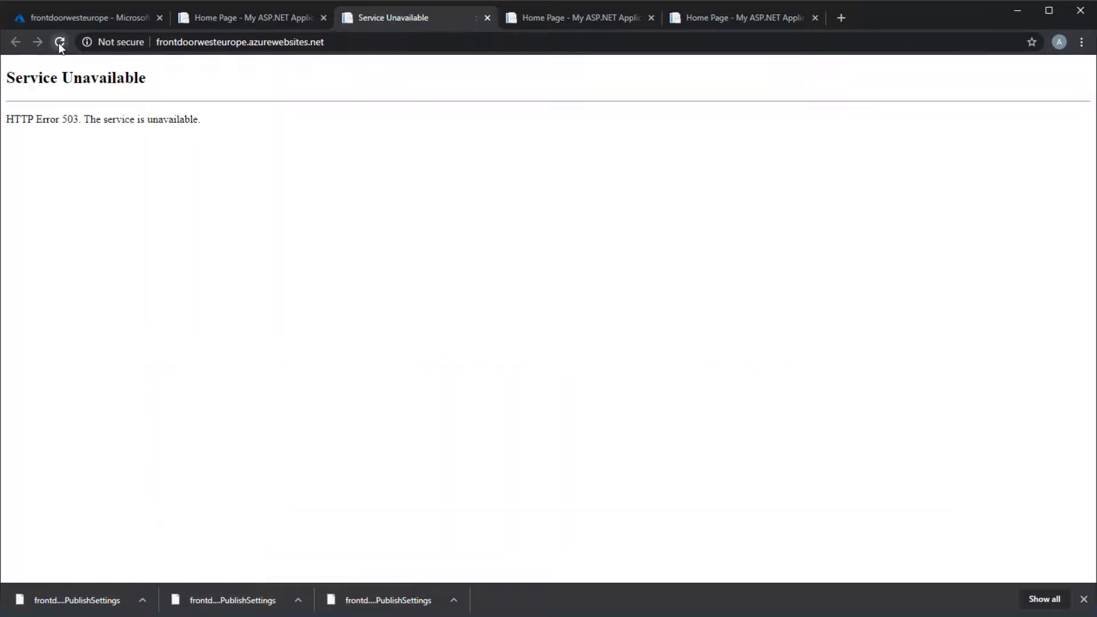
Step: Reload the Front Door's frontend host site to check how it responds with the West Europe backend stopped
click(225, 12)
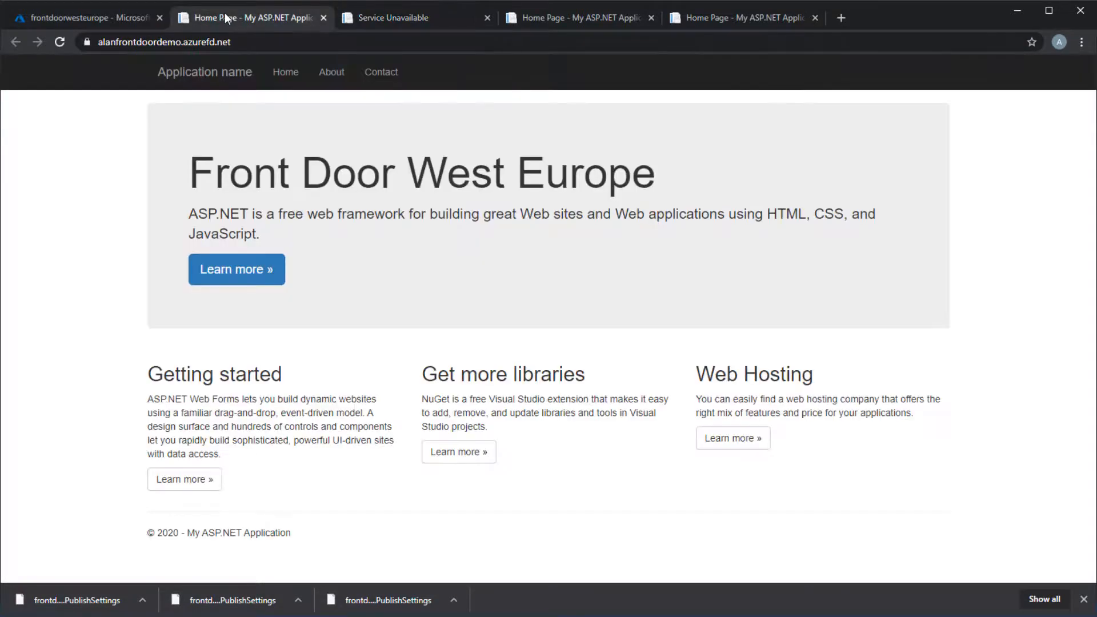
click(62, 42)
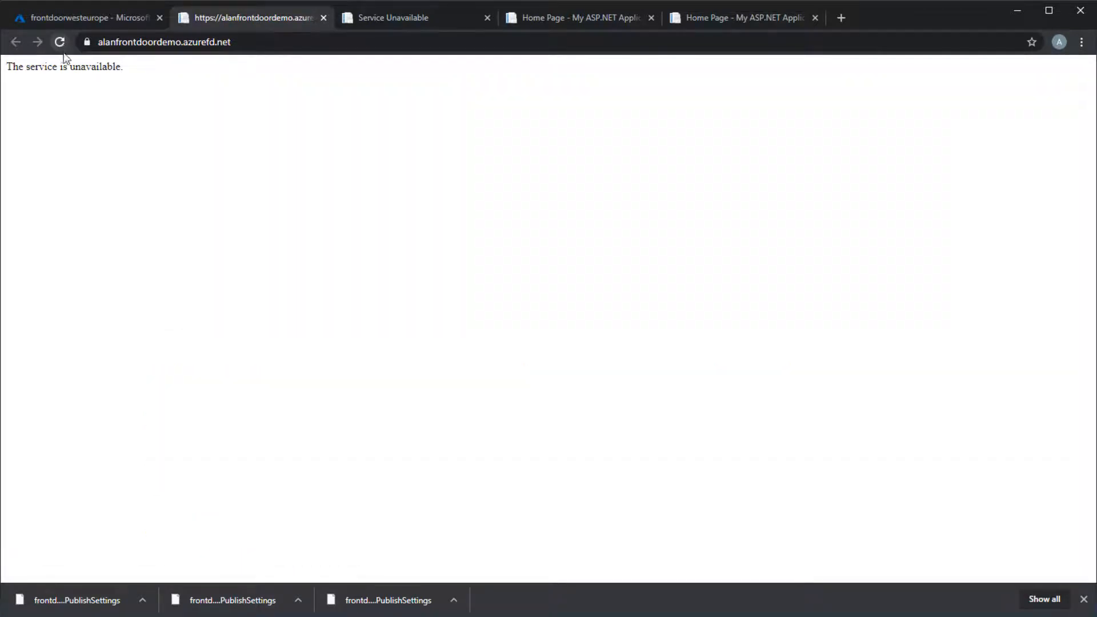
click(60, 43)
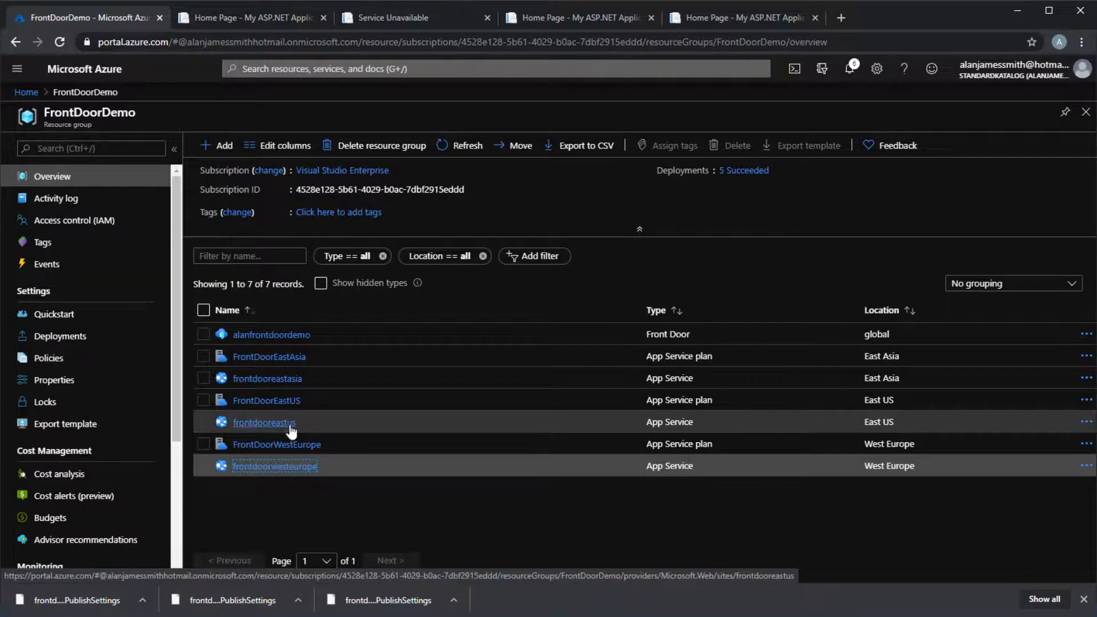
Step: Stop the frontdooreastus web app from the FrontDoorDemo resource group and reload its own site to check its availability
click(289, 426)
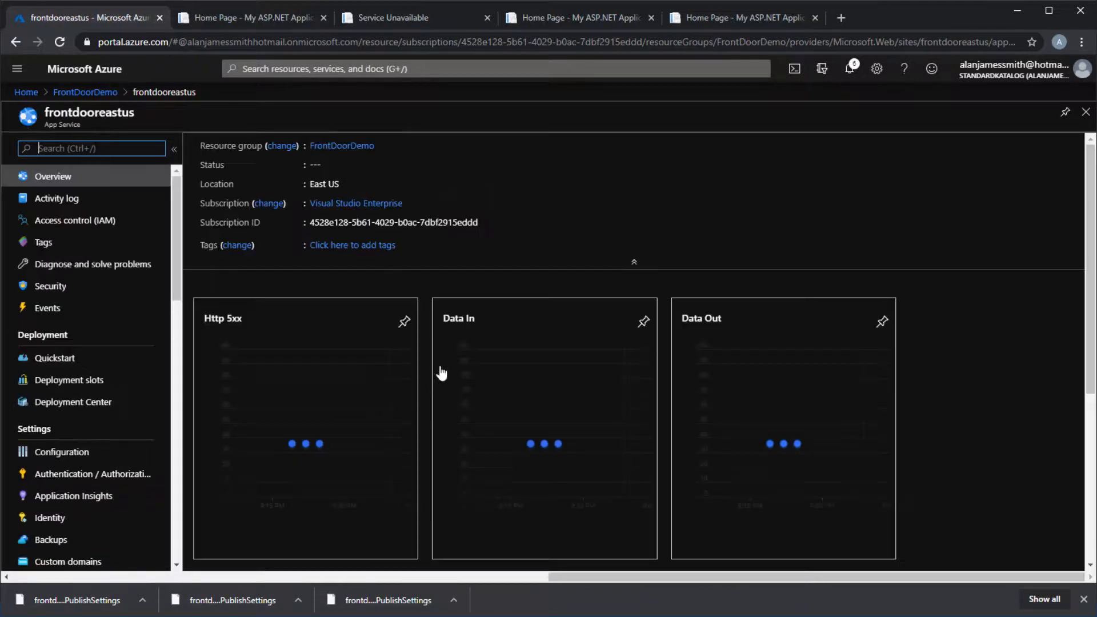
click(281, 146)
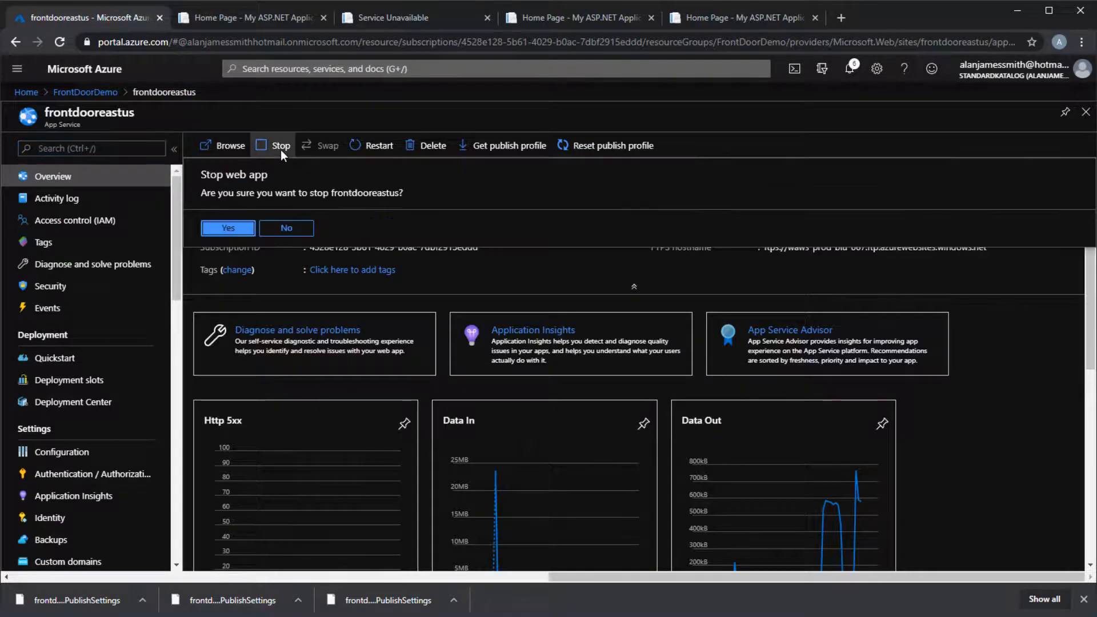
click(223, 228)
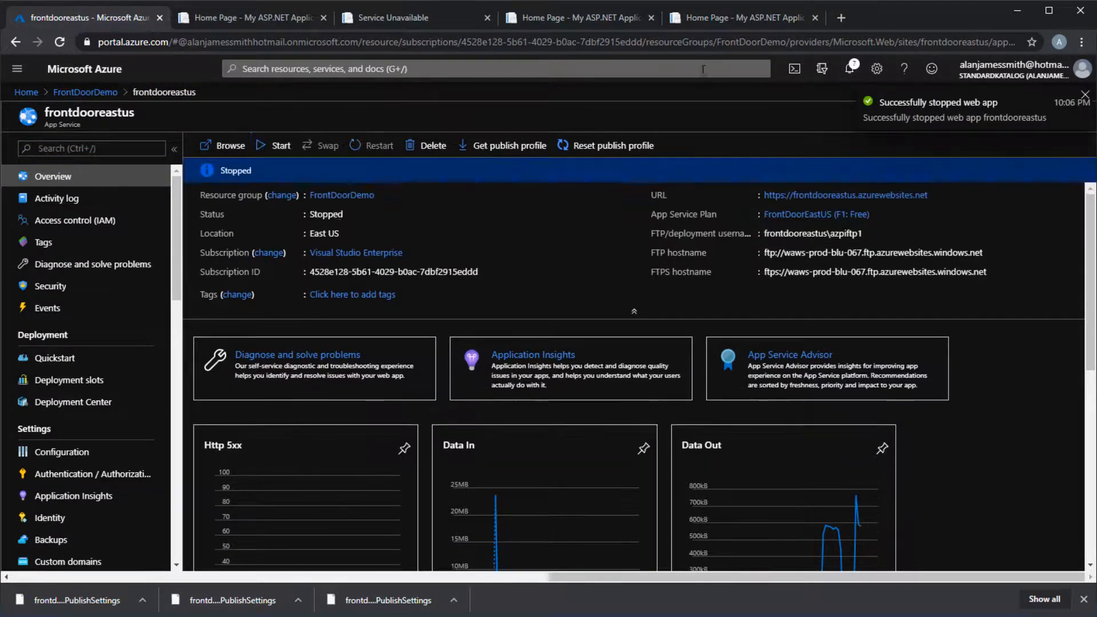
click(718, 19)
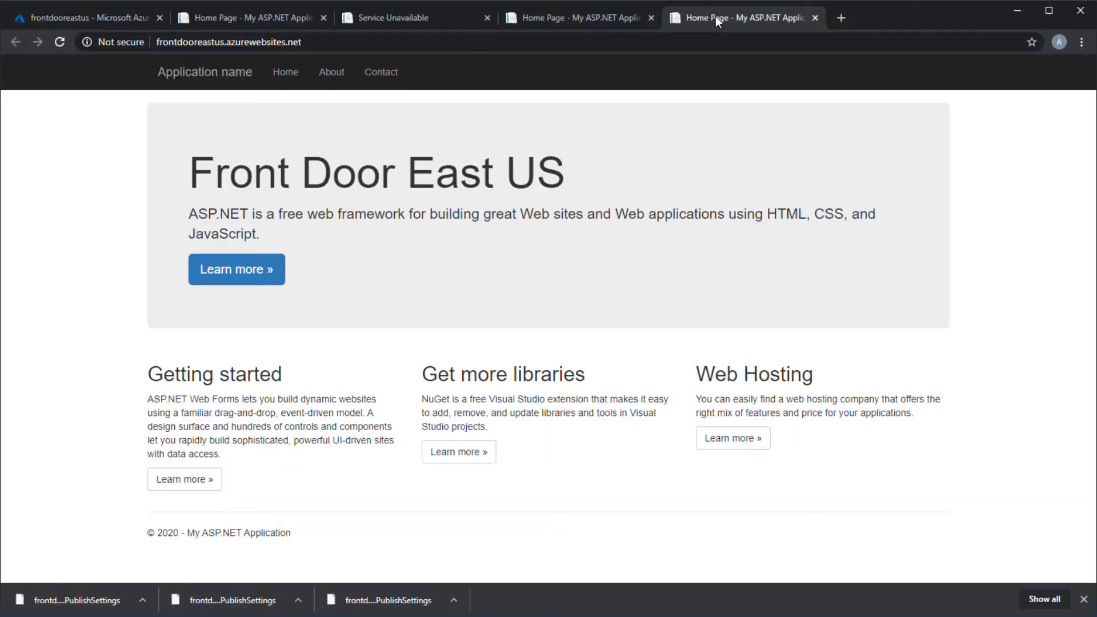
click(60, 43)
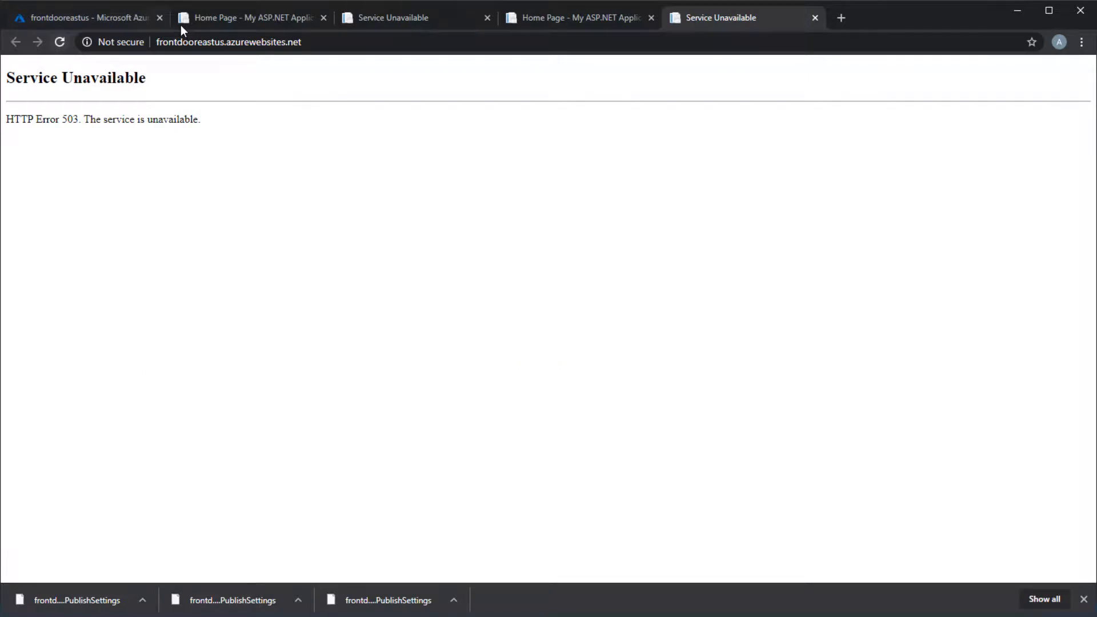
Step: Reload the Front Door's frontend host site repeatedly to check failover with the West Europe and East US backends stopped
click(201, 23)
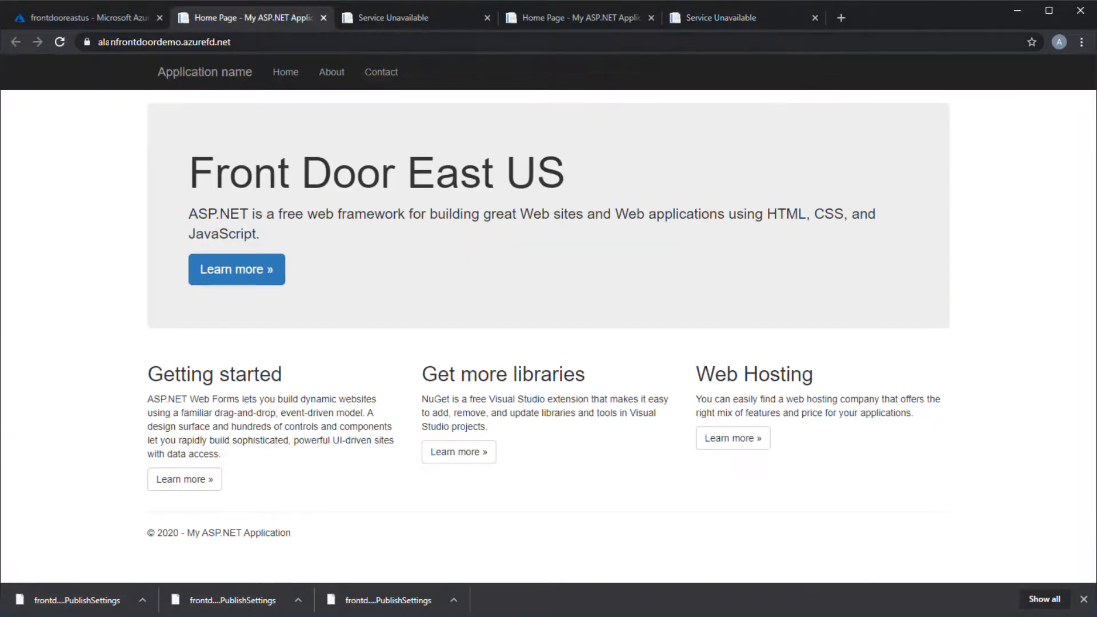
click(61, 43)
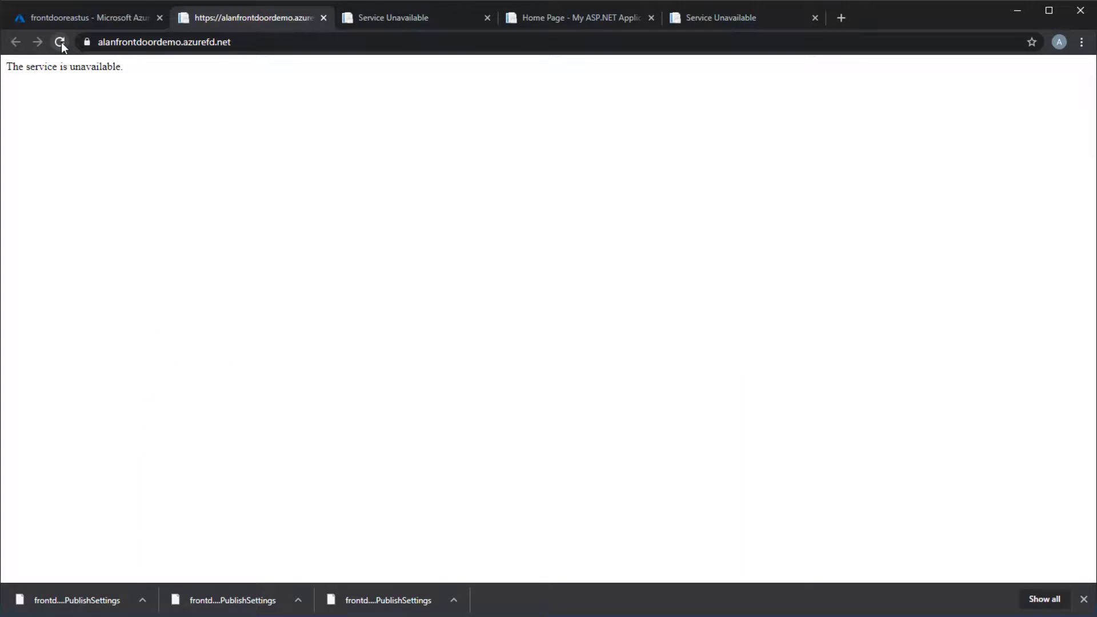
click(61, 43)
click(60, 42)
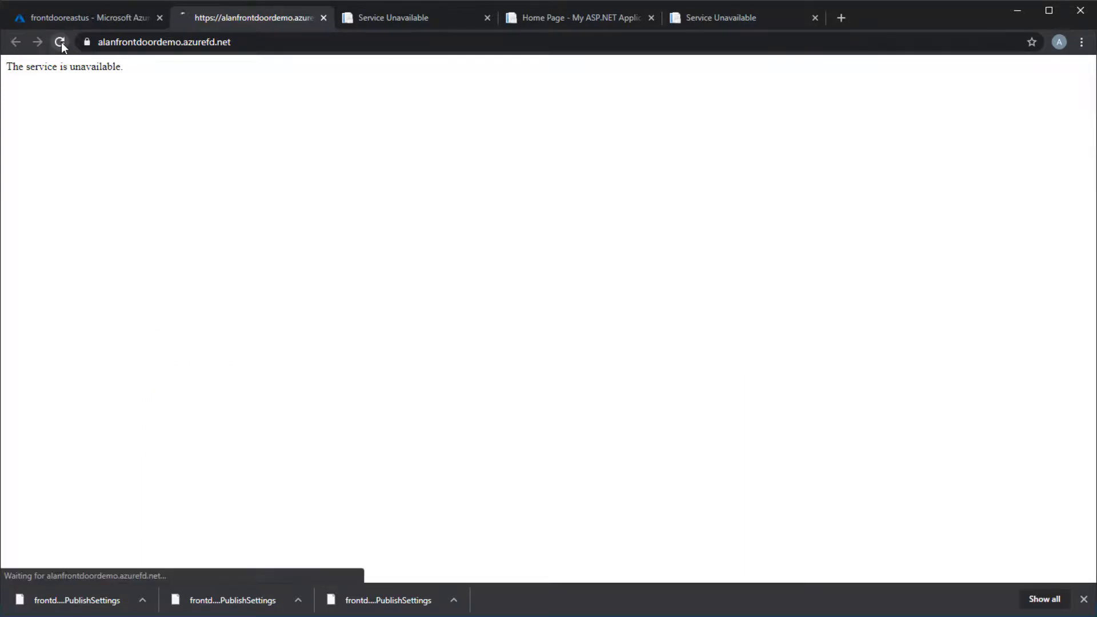
click(61, 42)
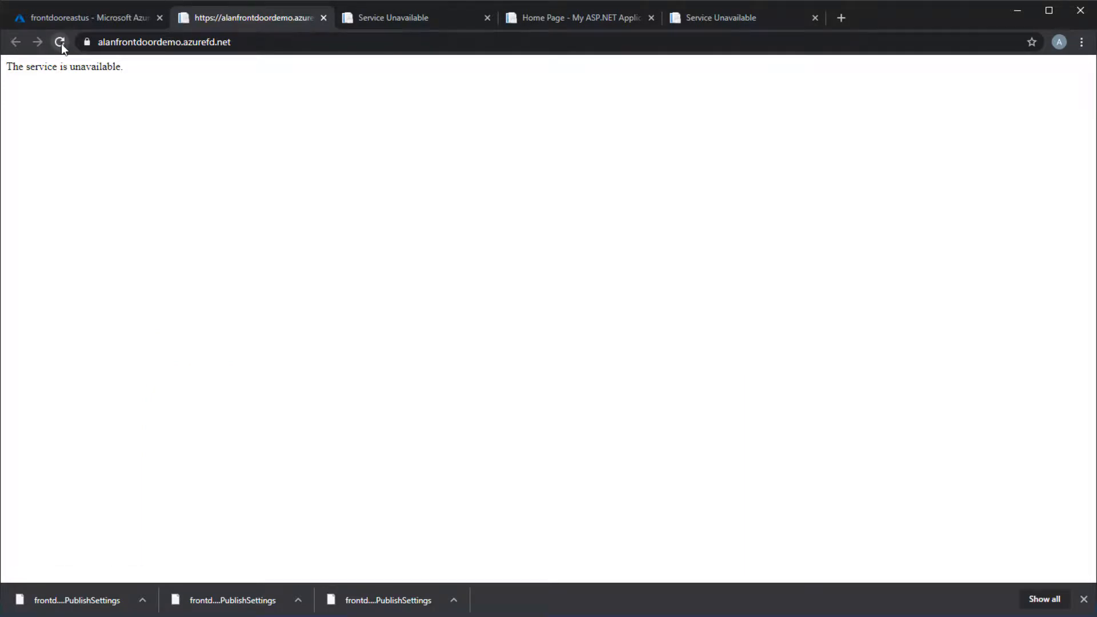
click(59, 42)
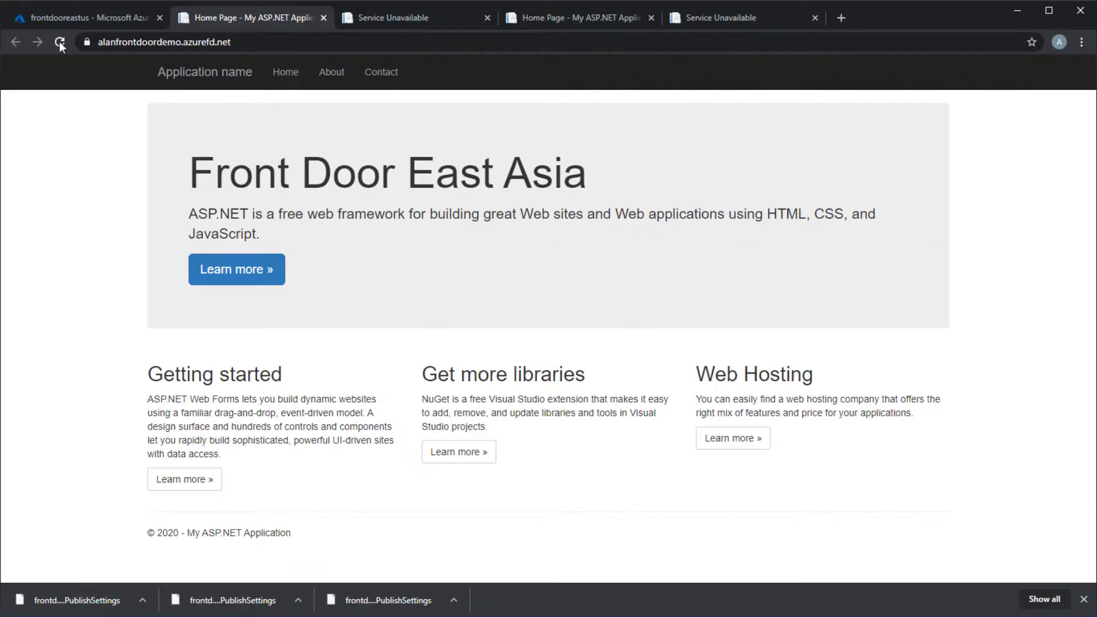
click(60, 41)
Step: Start the frontdooreastus and frontdoorwesteurope web apps again from the FrontDoorDemo resource group
click(106, 20)
click(277, 145)
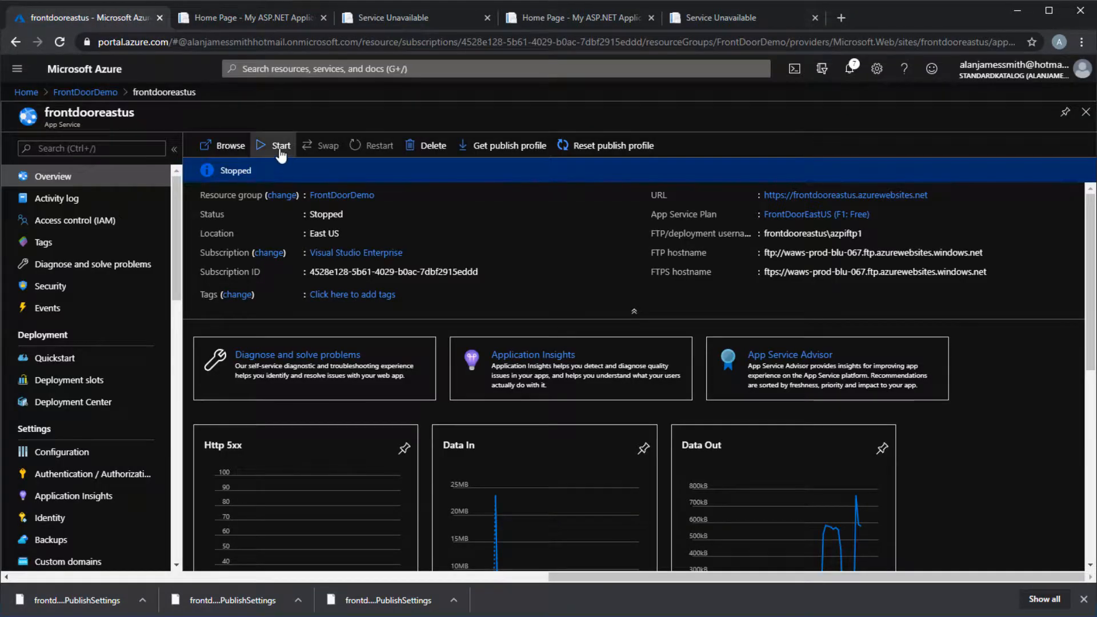
click(91, 93)
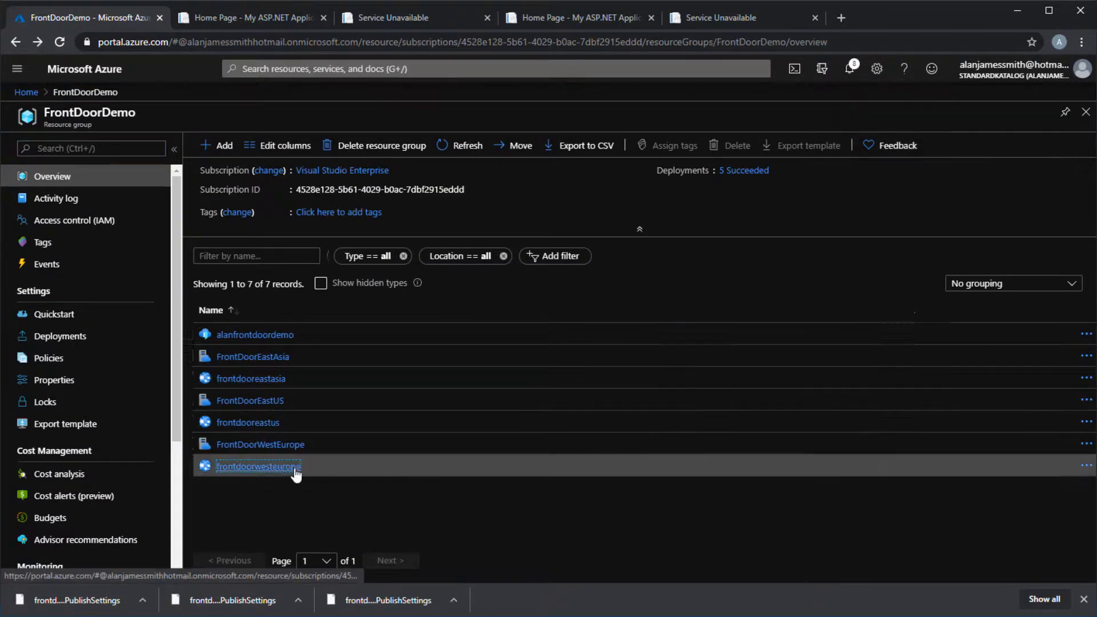
click(294, 467)
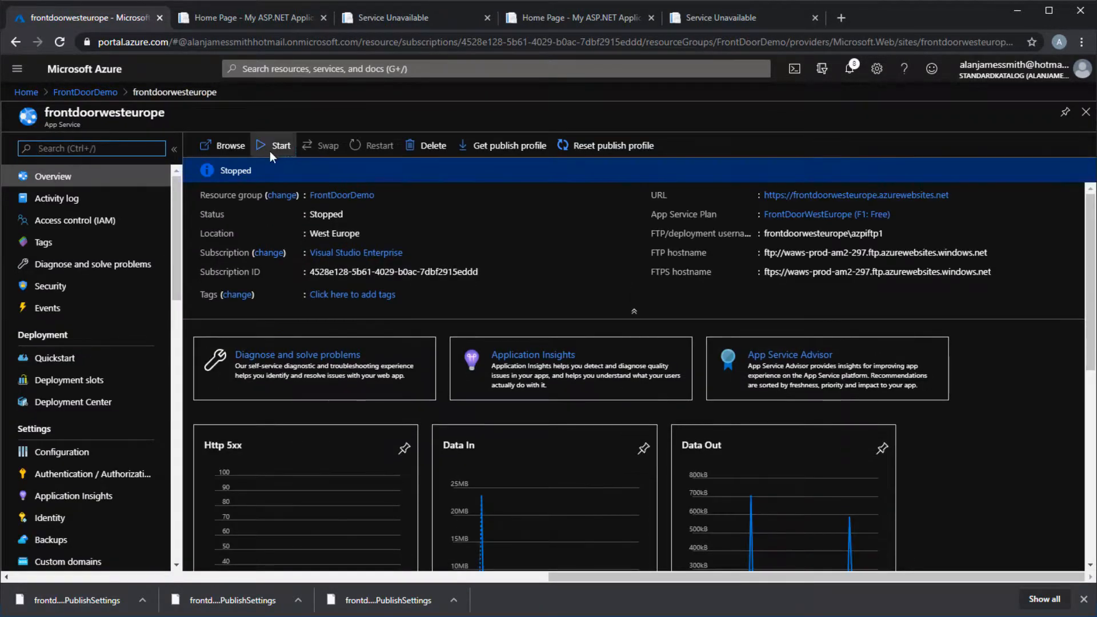
click(273, 146)
Step: Reload the East US and West Europe web apps' own sites to check their availability
click(746, 23)
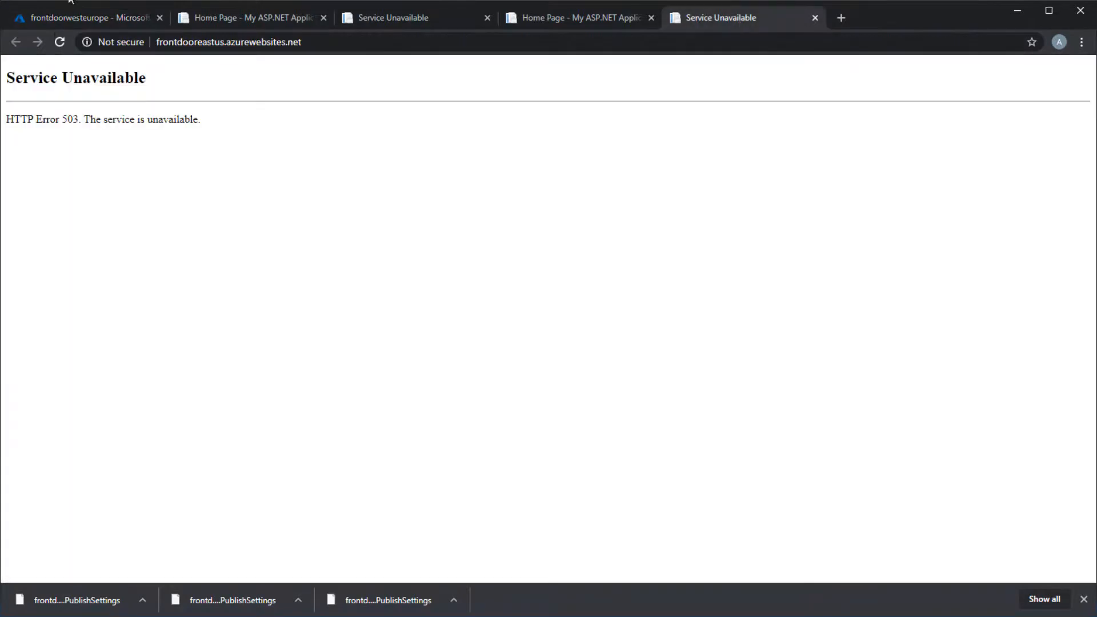
click(60, 43)
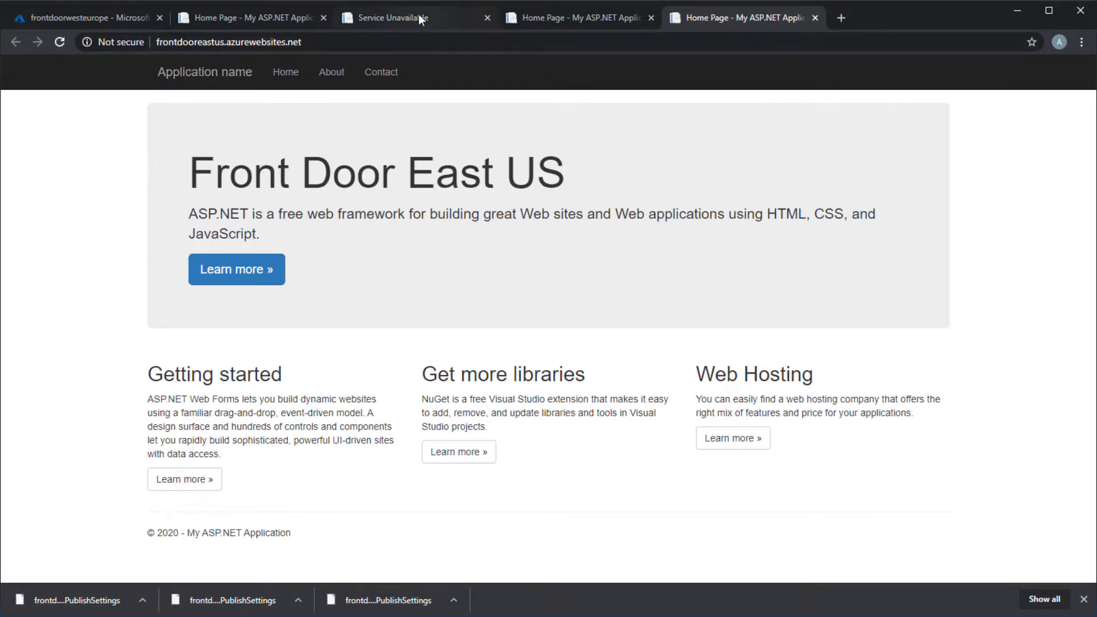
click(419, 15)
click(61, 42)
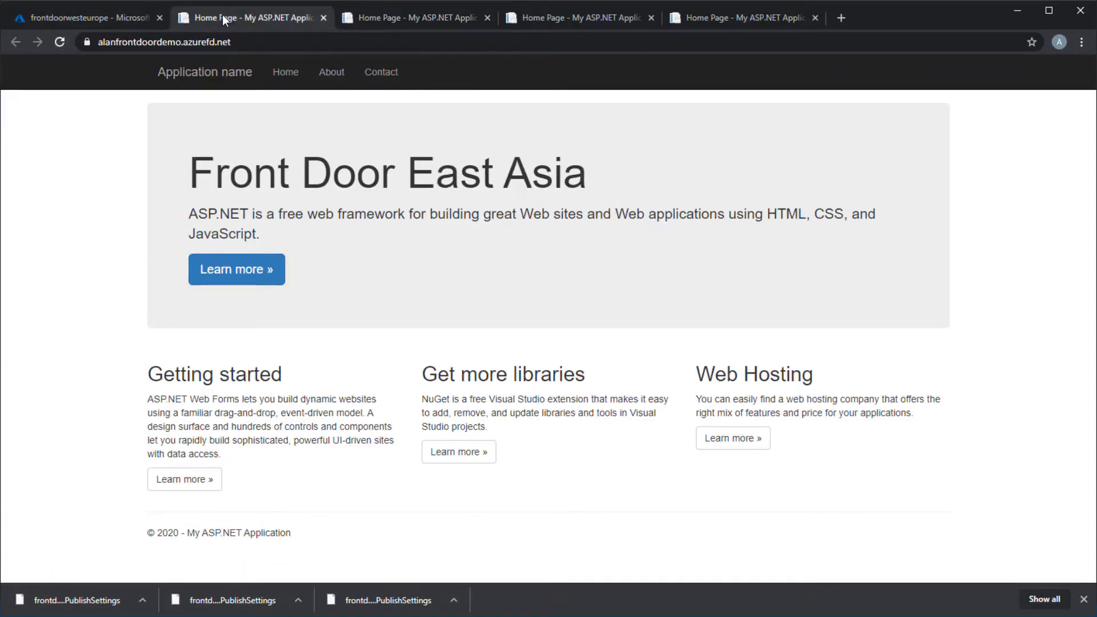
Step: Reload the Front Door's frontend host site repeatedly to check which region serves it with all backends started
click(226, 19)
click(59, 43)
click(60, 43)
click(59, 43)
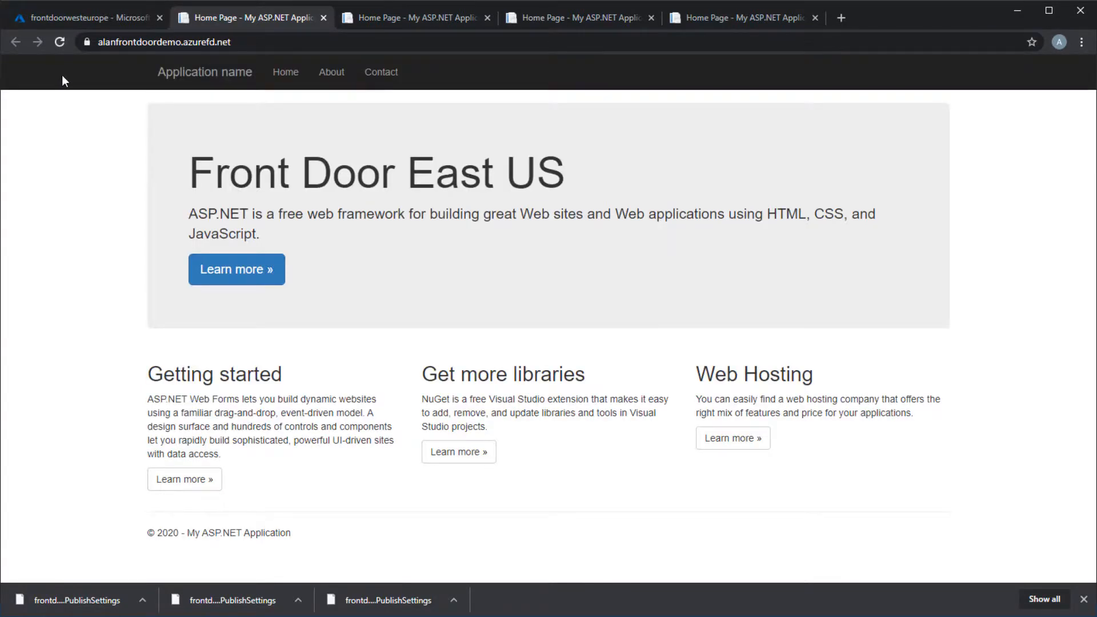
click(60, 40)
click(60, 42)
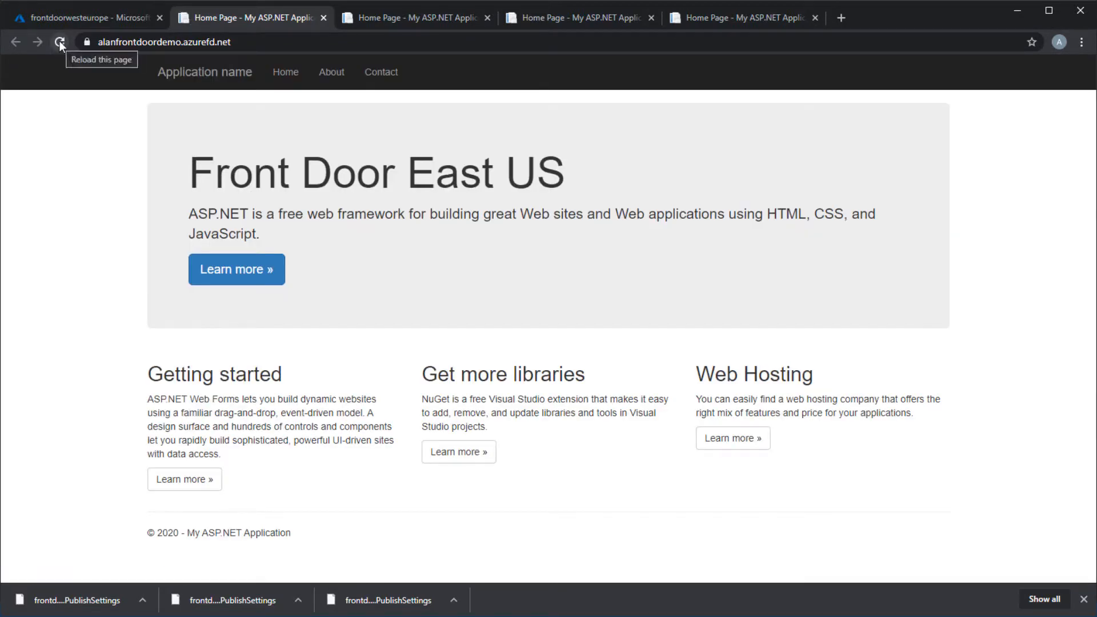
click(59, 41)
click(61, 44)
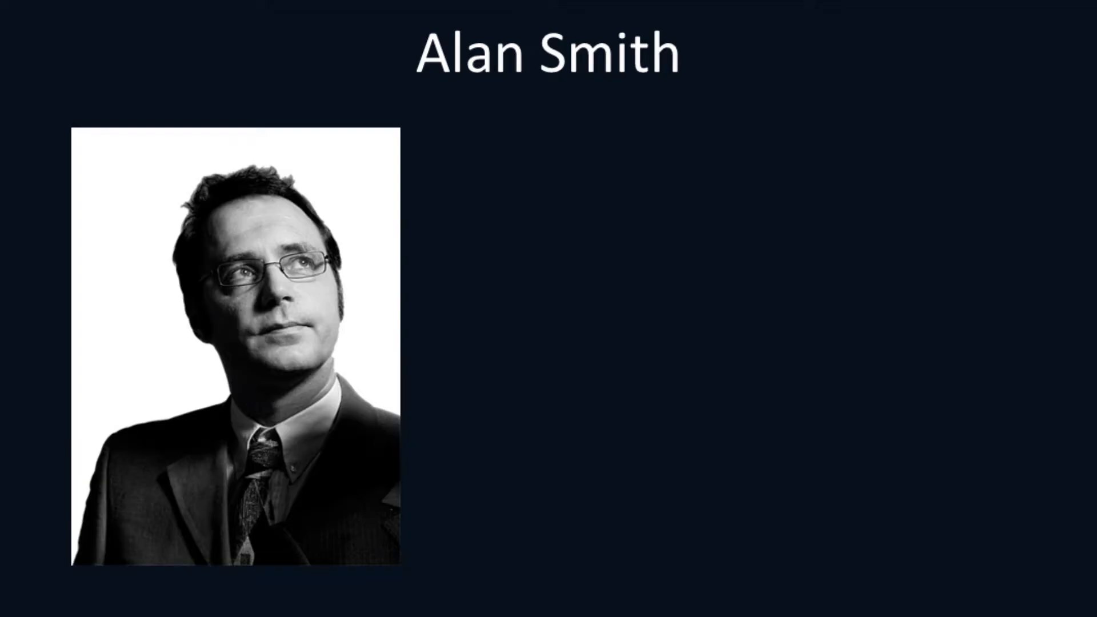
key(Right)
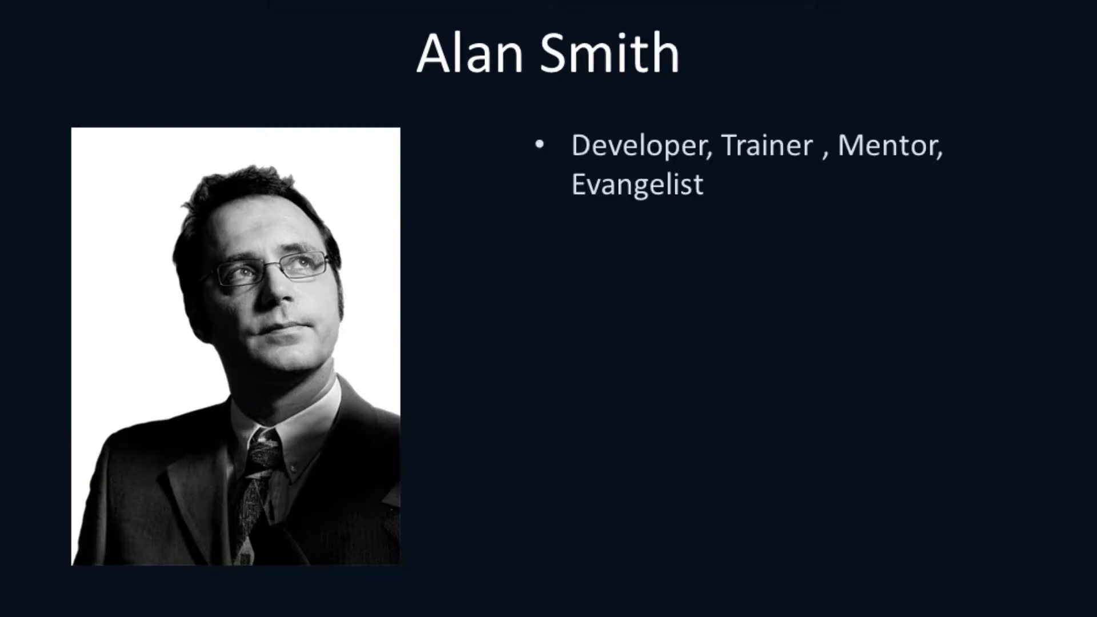
key(Right)
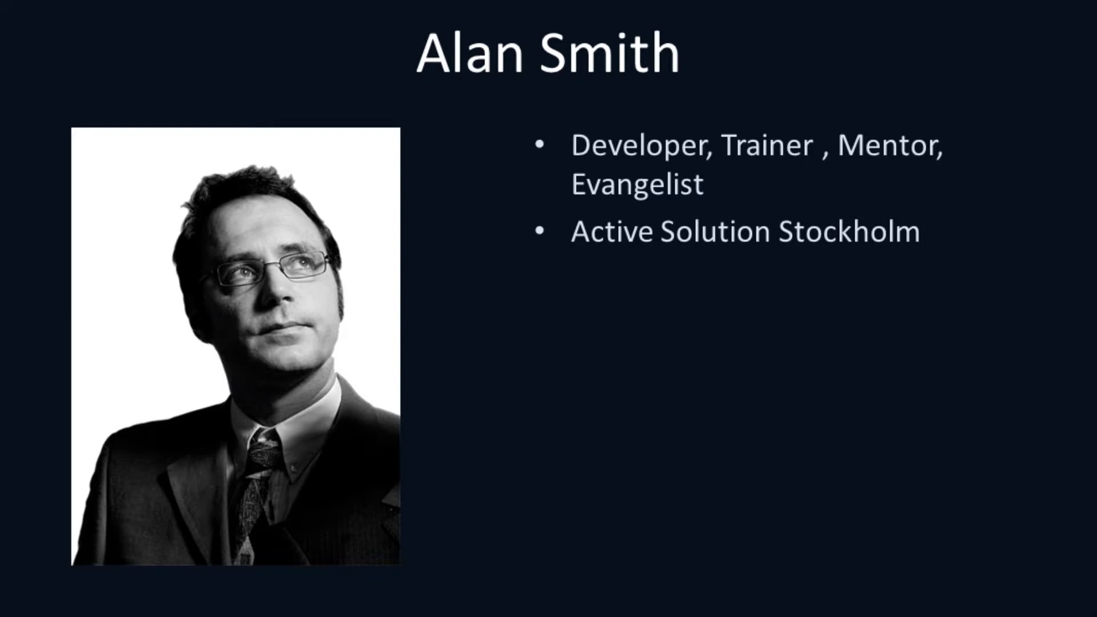
key(Right)
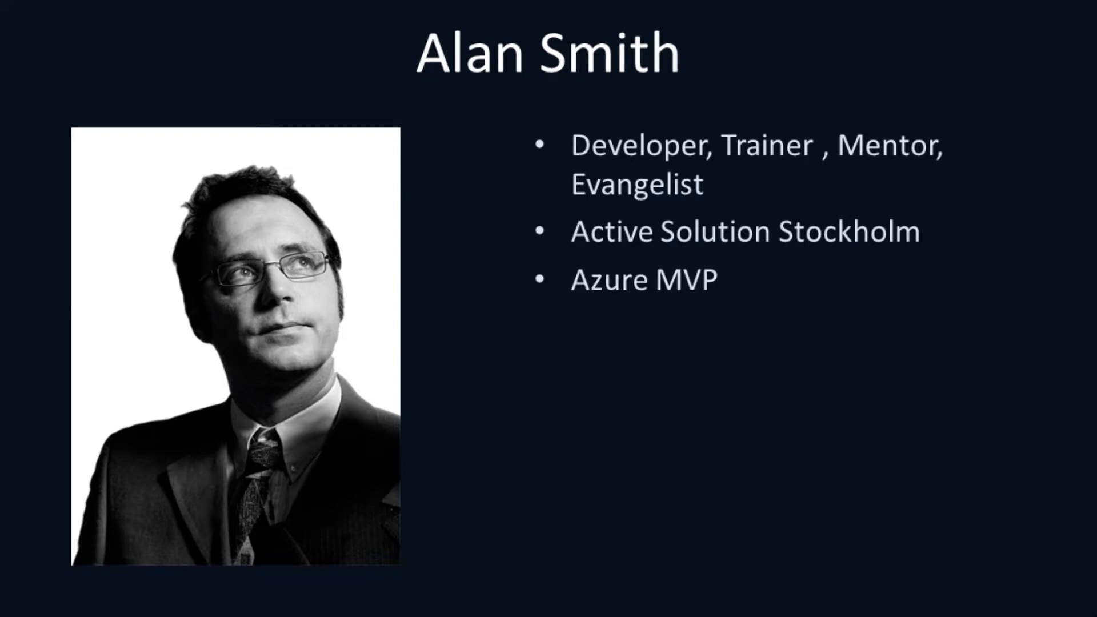
key(Right)
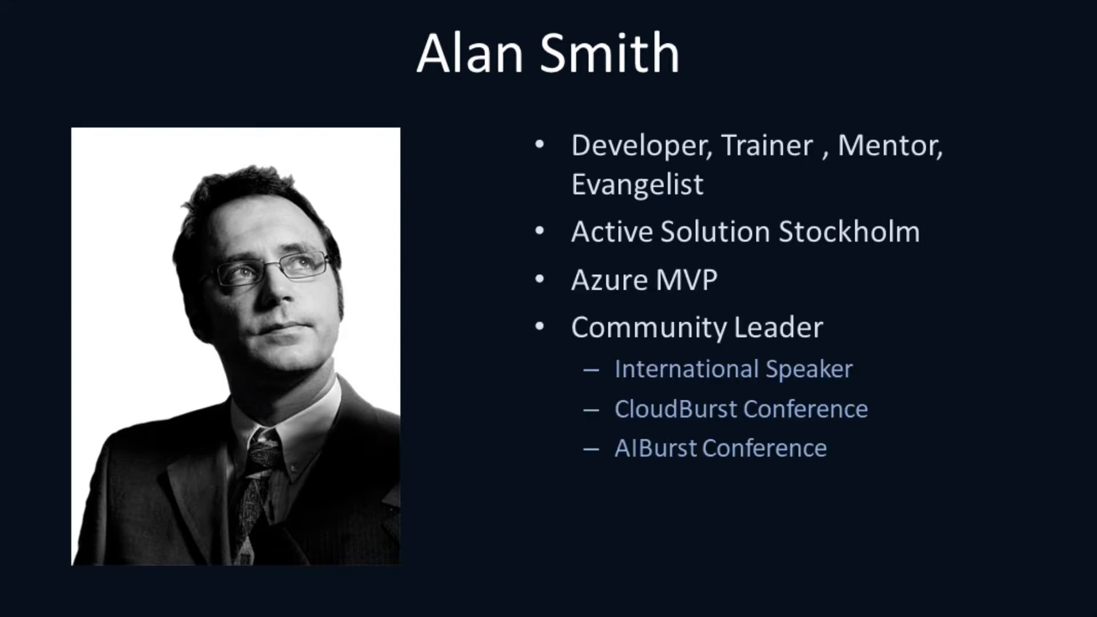